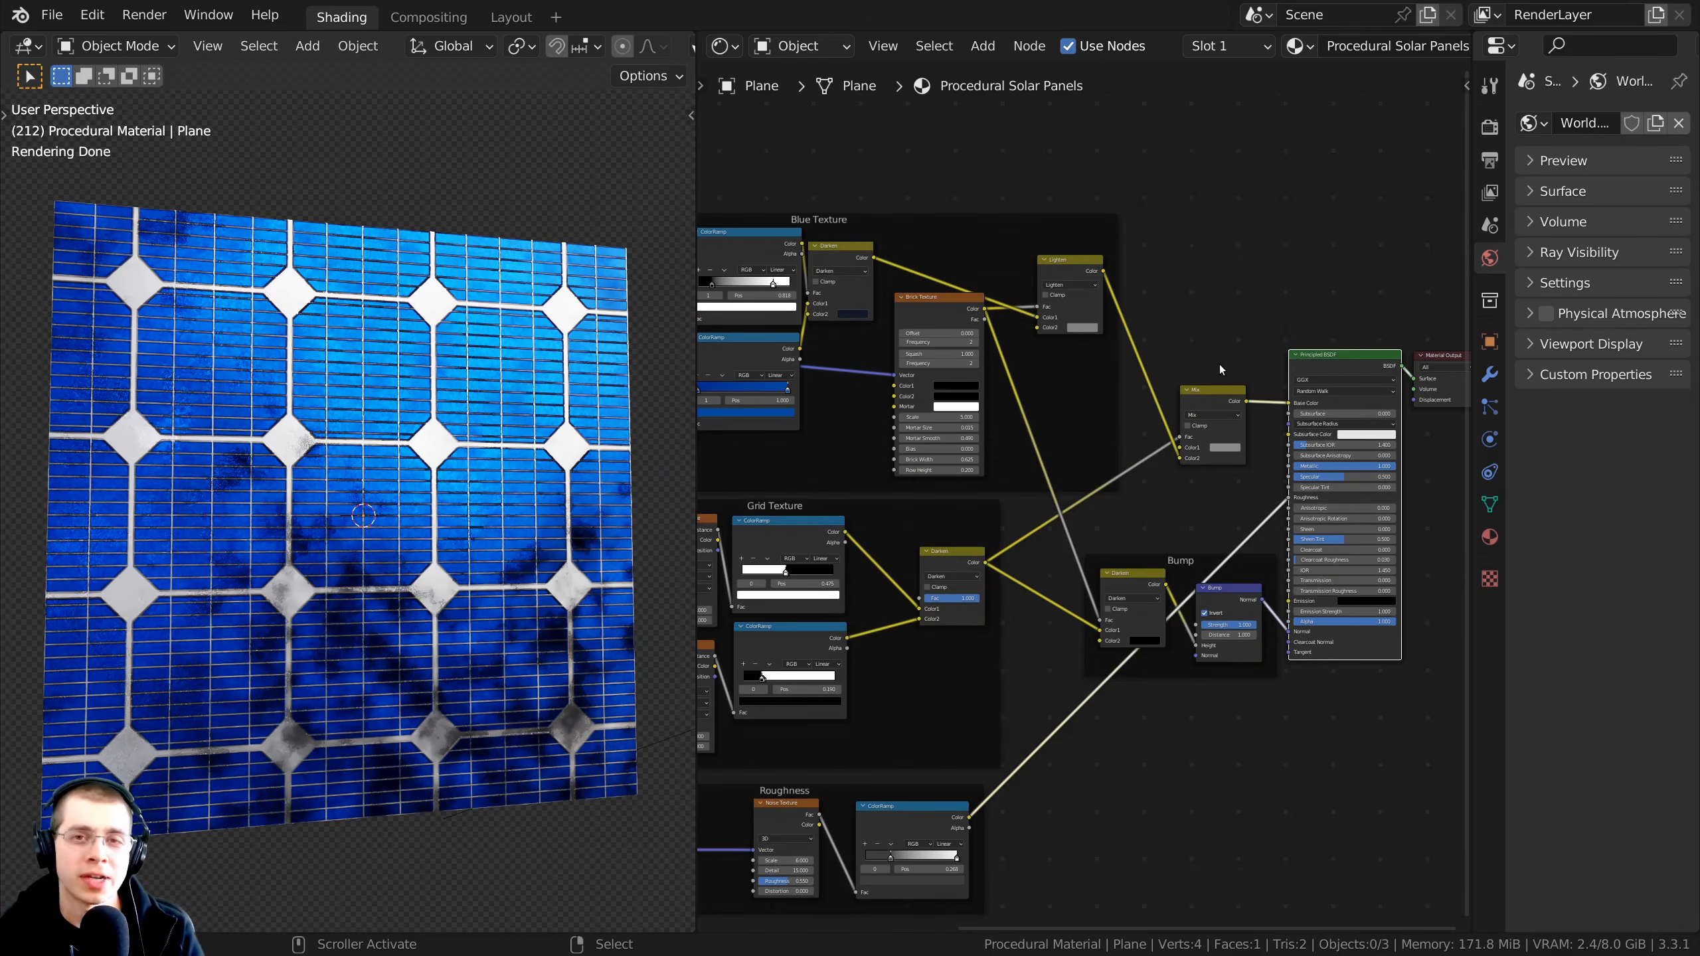
Step: Select the solar panel plane and add an unconnected Image Texture node above the Principled BSDF in its material
{"action": "left_click", "coordinate": [146, 722]}
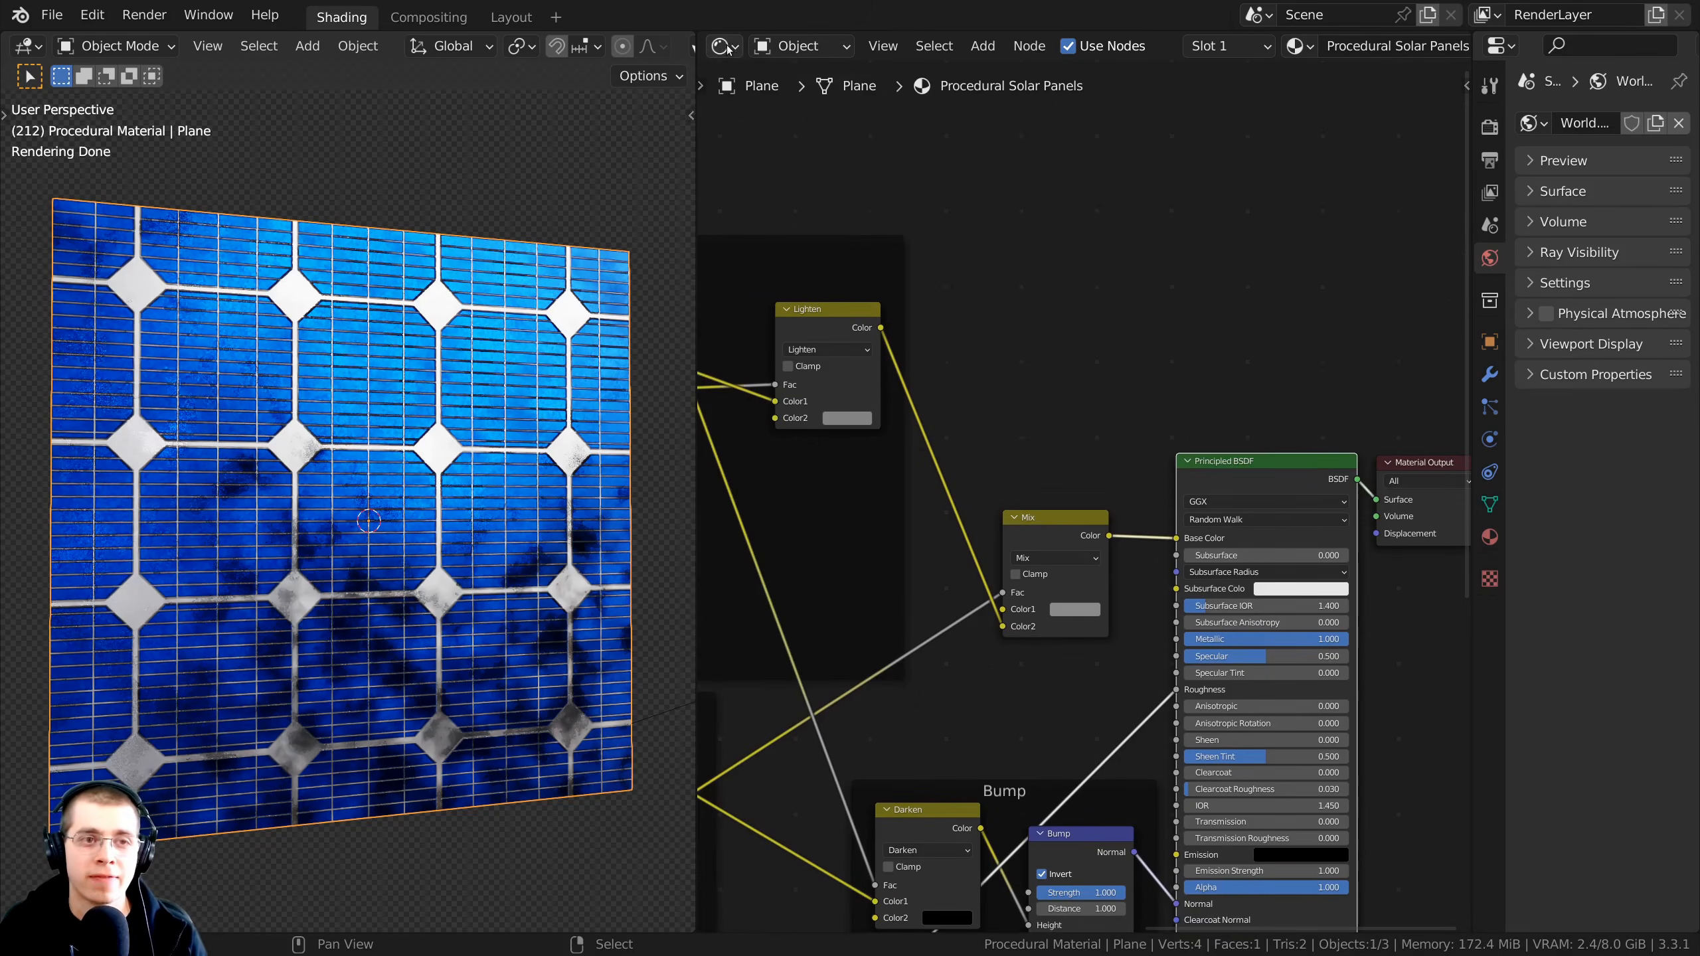
{"action": "left_click", "coordinate": [723, 46]}
{"action": "scroll", "coordinate": [1071, 494], "scroll_direction": "down", "scroll_amount": 3}
{"action": "middle_click_drag", "start_coordinate": [1037, 486], "coordinate": [1034, 412]}
{"action": "scroll", "coordinate": [1202, 322], "scroll_direction": "up", "scroll_amount": 1}
{"action": "scroll", "coordinate": [1202, 323], "scroll_direction": "up", "scroll_amount": 2}
{"action": "middle_click_drag", "start_coordinate": [1202, 323], "coordinate": [1139, 369]}
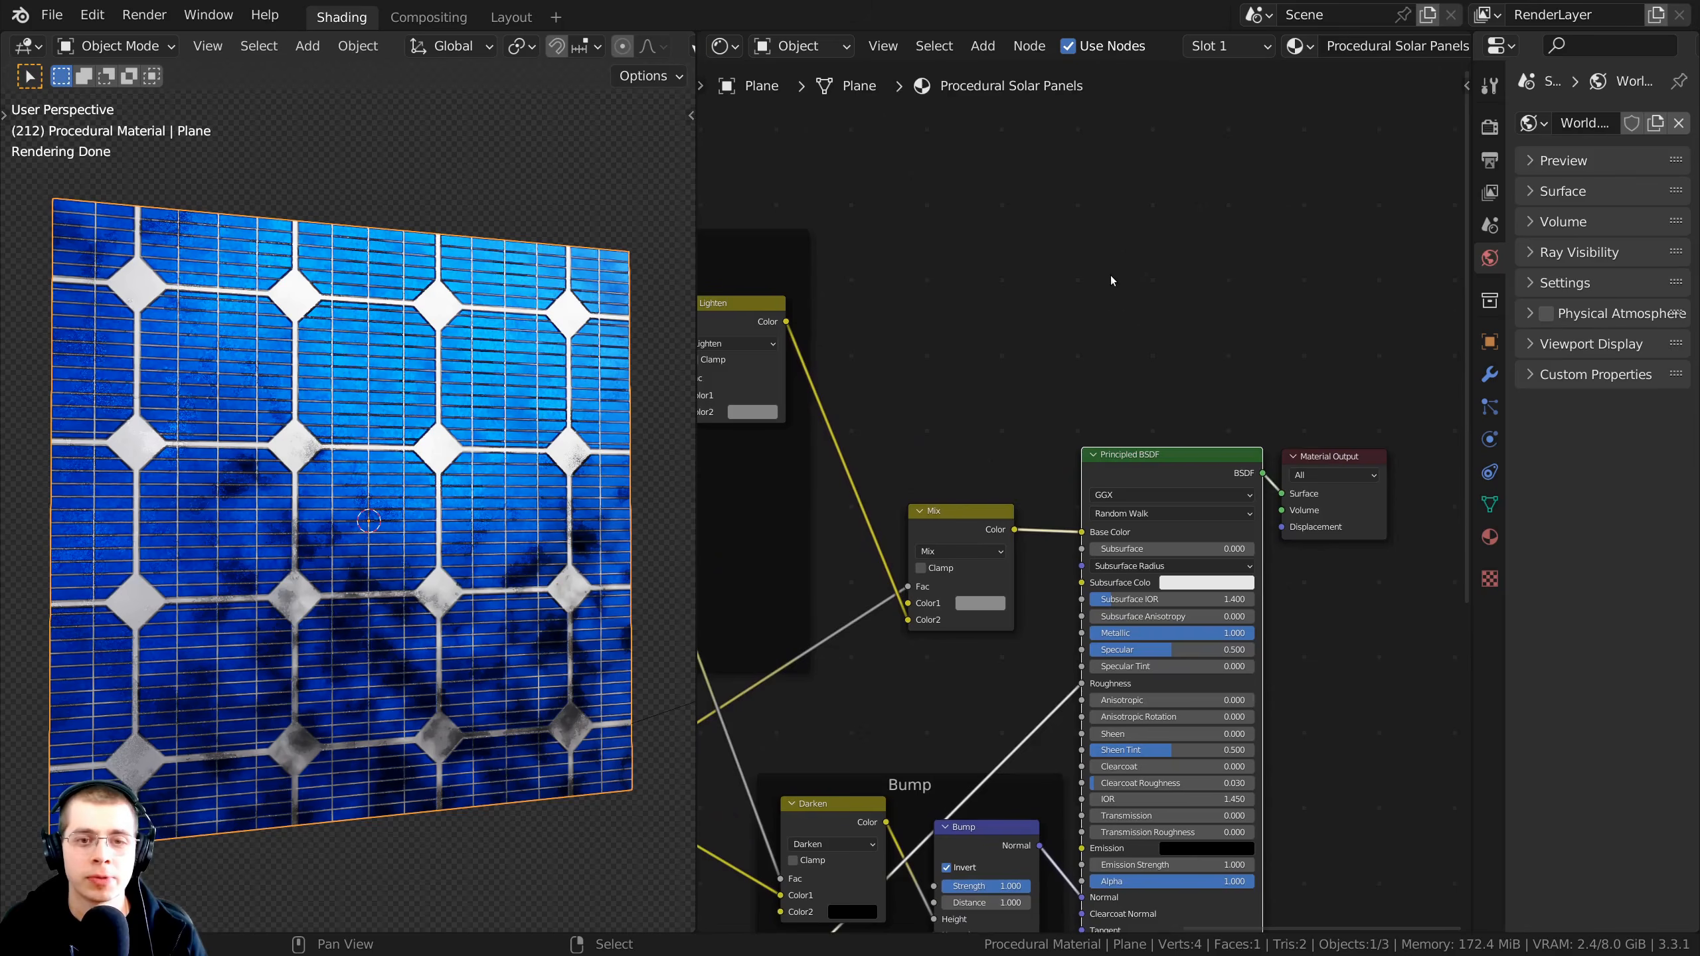
{"action": "key", "text": "shift+a"}
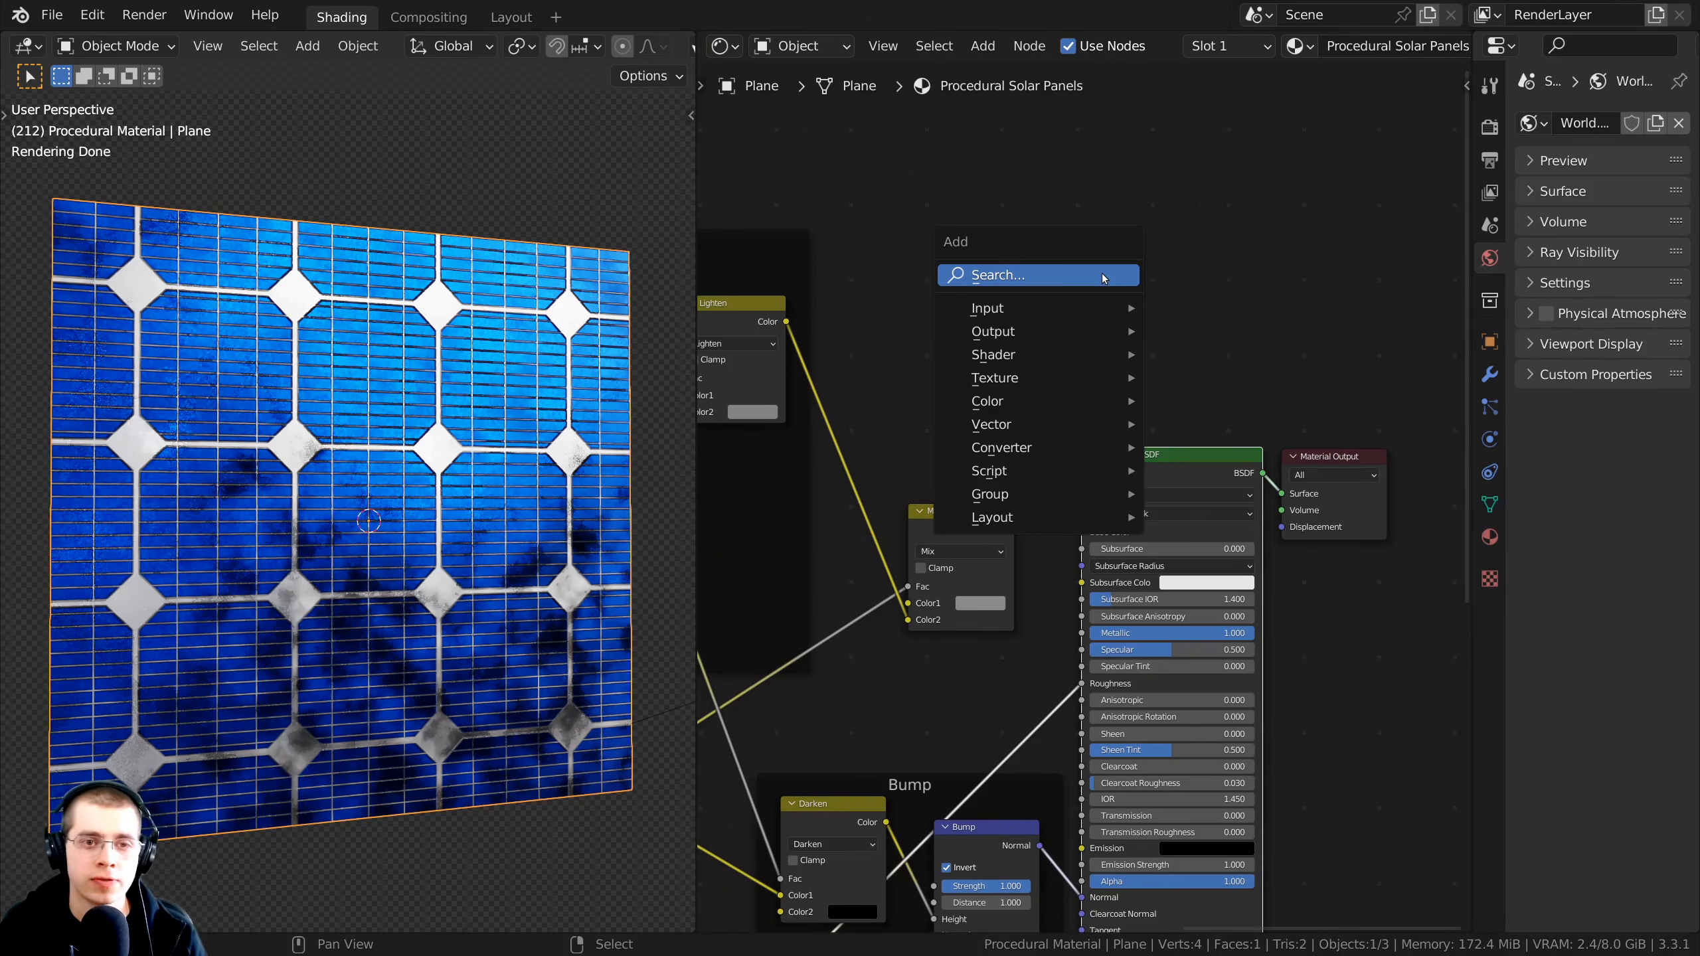
{"action": "left_click", "coordinate": [986, 276]}
{"action": "type", "text": "ima"}
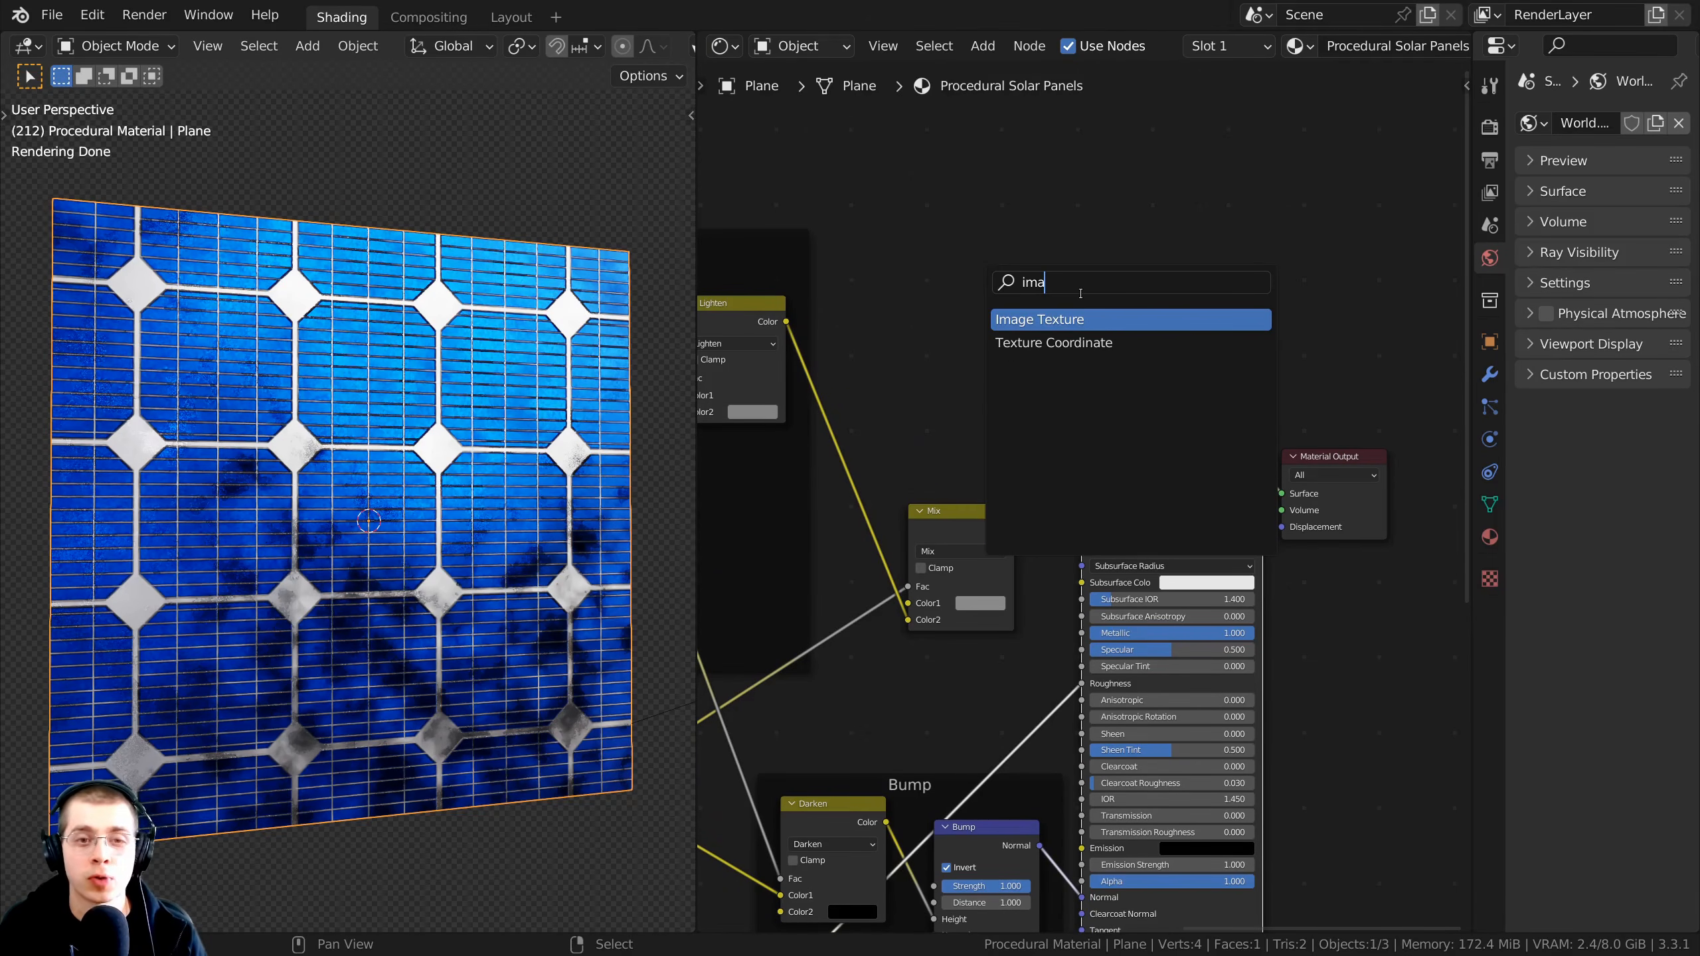
{"action": "left_click", "coordinate": [1064, 319]}
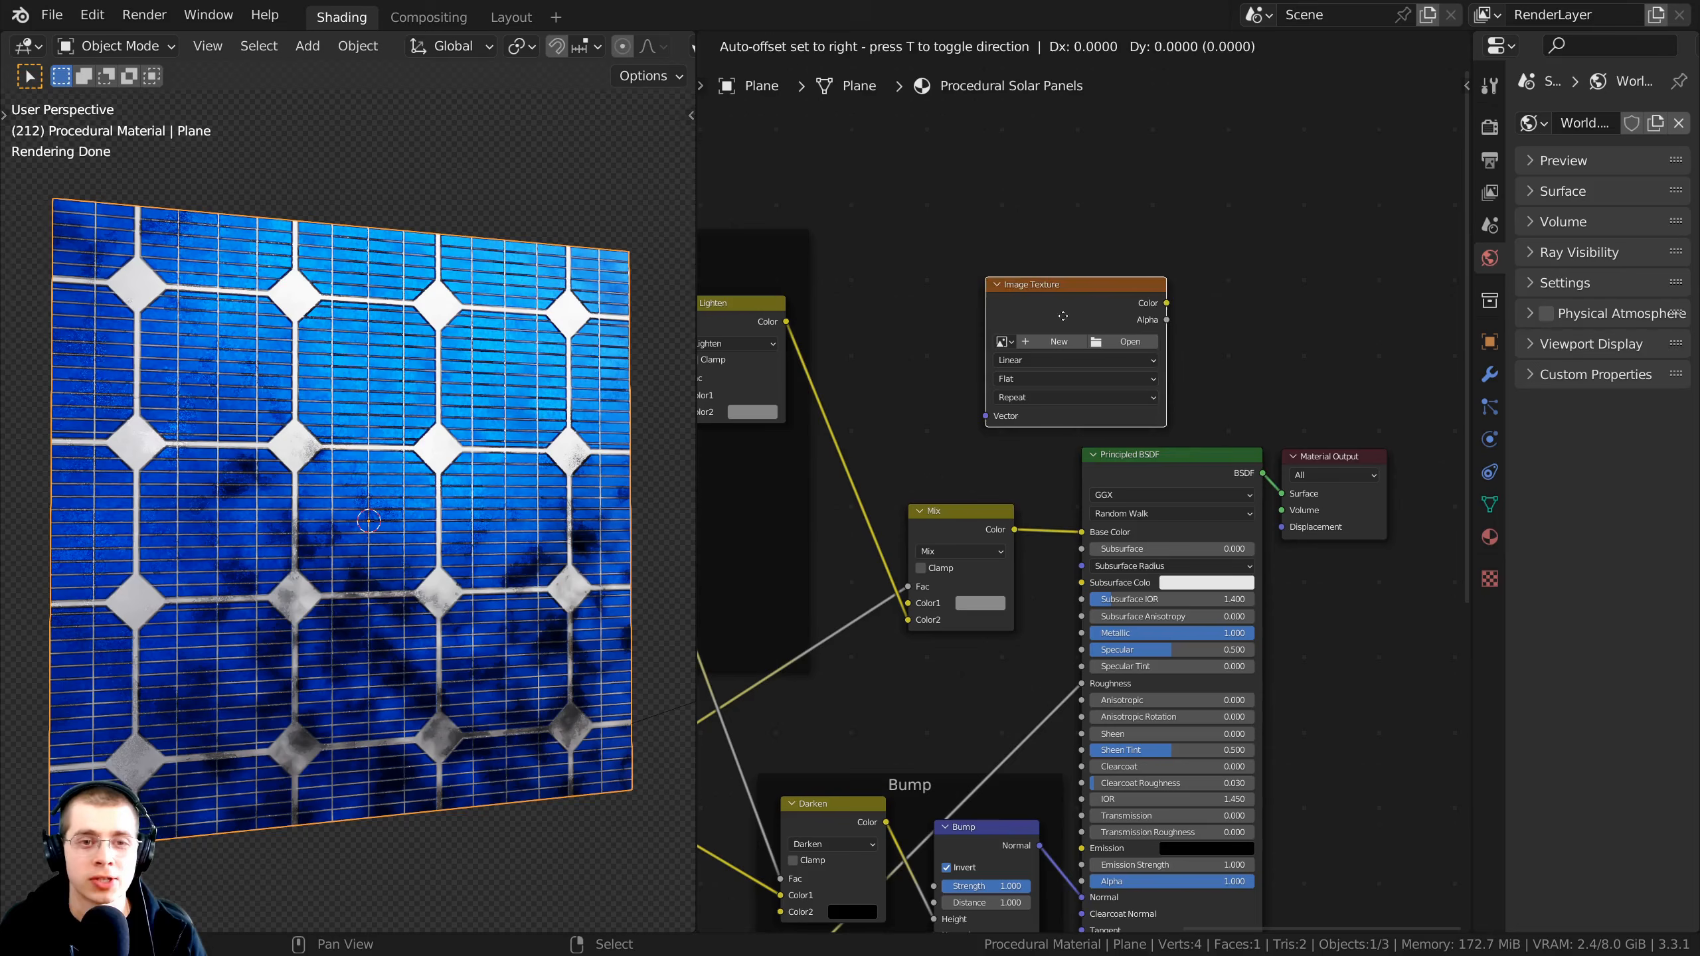
{"action": "left_click", "coordinate": [1136, 314]}
Step: Create a new 4096 × 4096 px image named "Solar Panels Normal" in the Image Texture node
{"action": "scroll", "coordinate": [1136, 314], "scroll_direction": "up", "scroll_amount": 2}
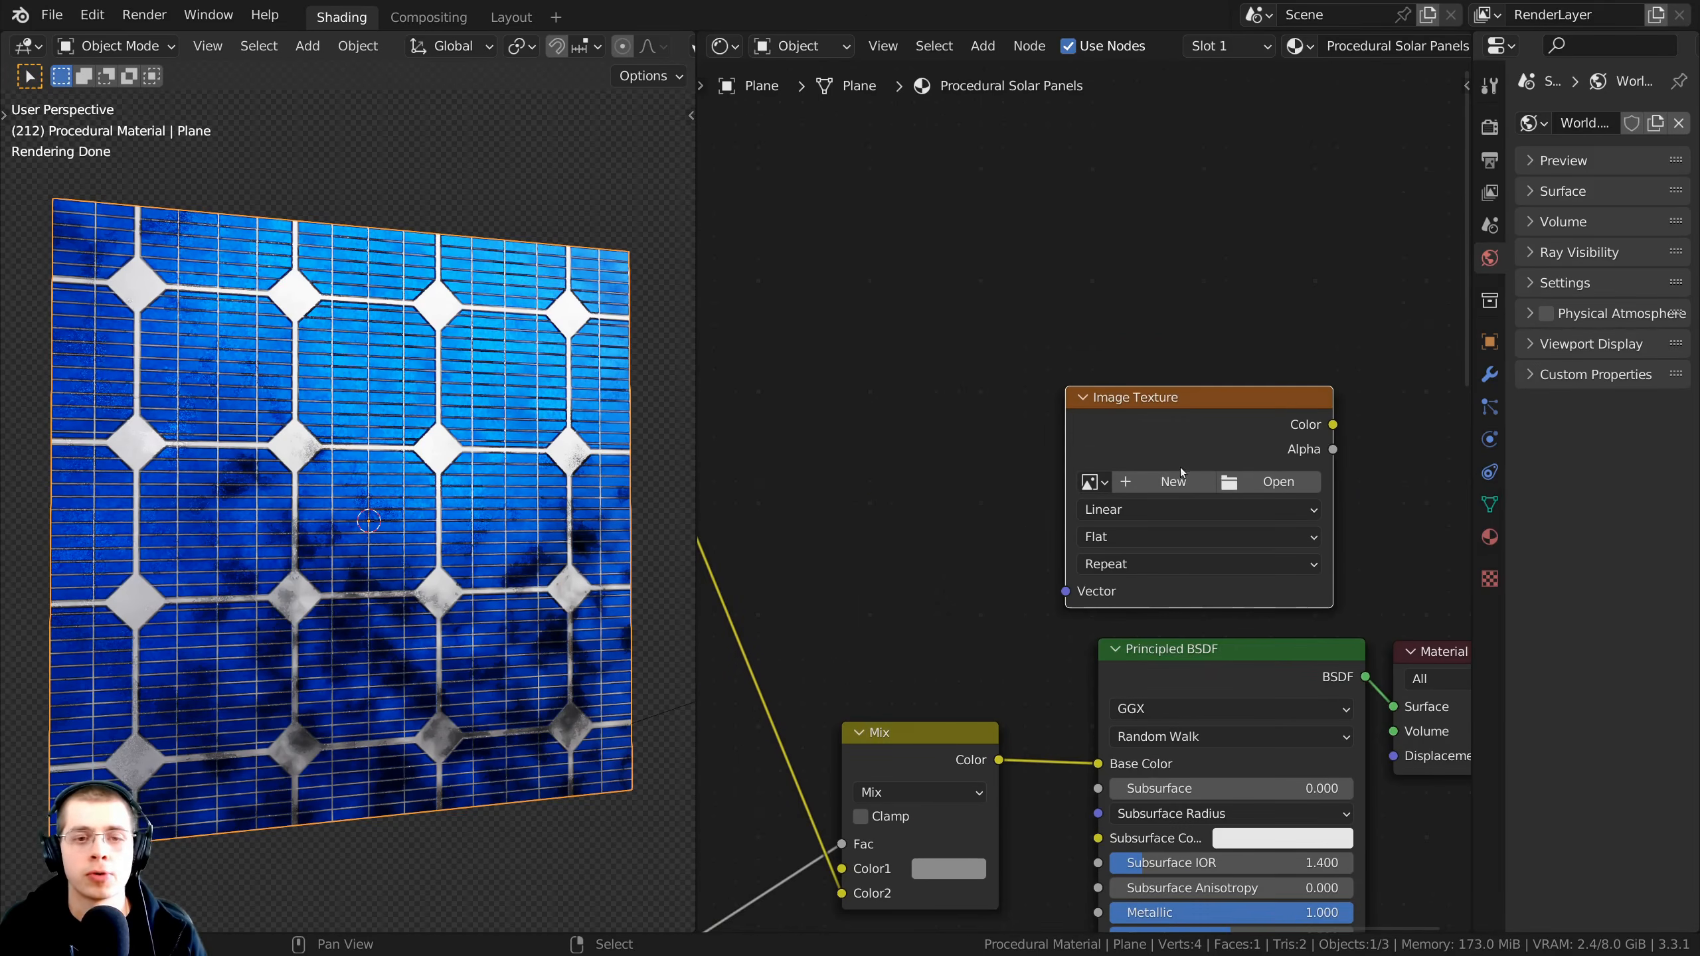
{"action": "scroll", "coordinate": [1094, 400], "scroll_direction": "up", "scroll_amount": 1}
{"action": "middle_click_drag", "start_coordinate": [1096, 406], "coordinate": [1044, 360]}
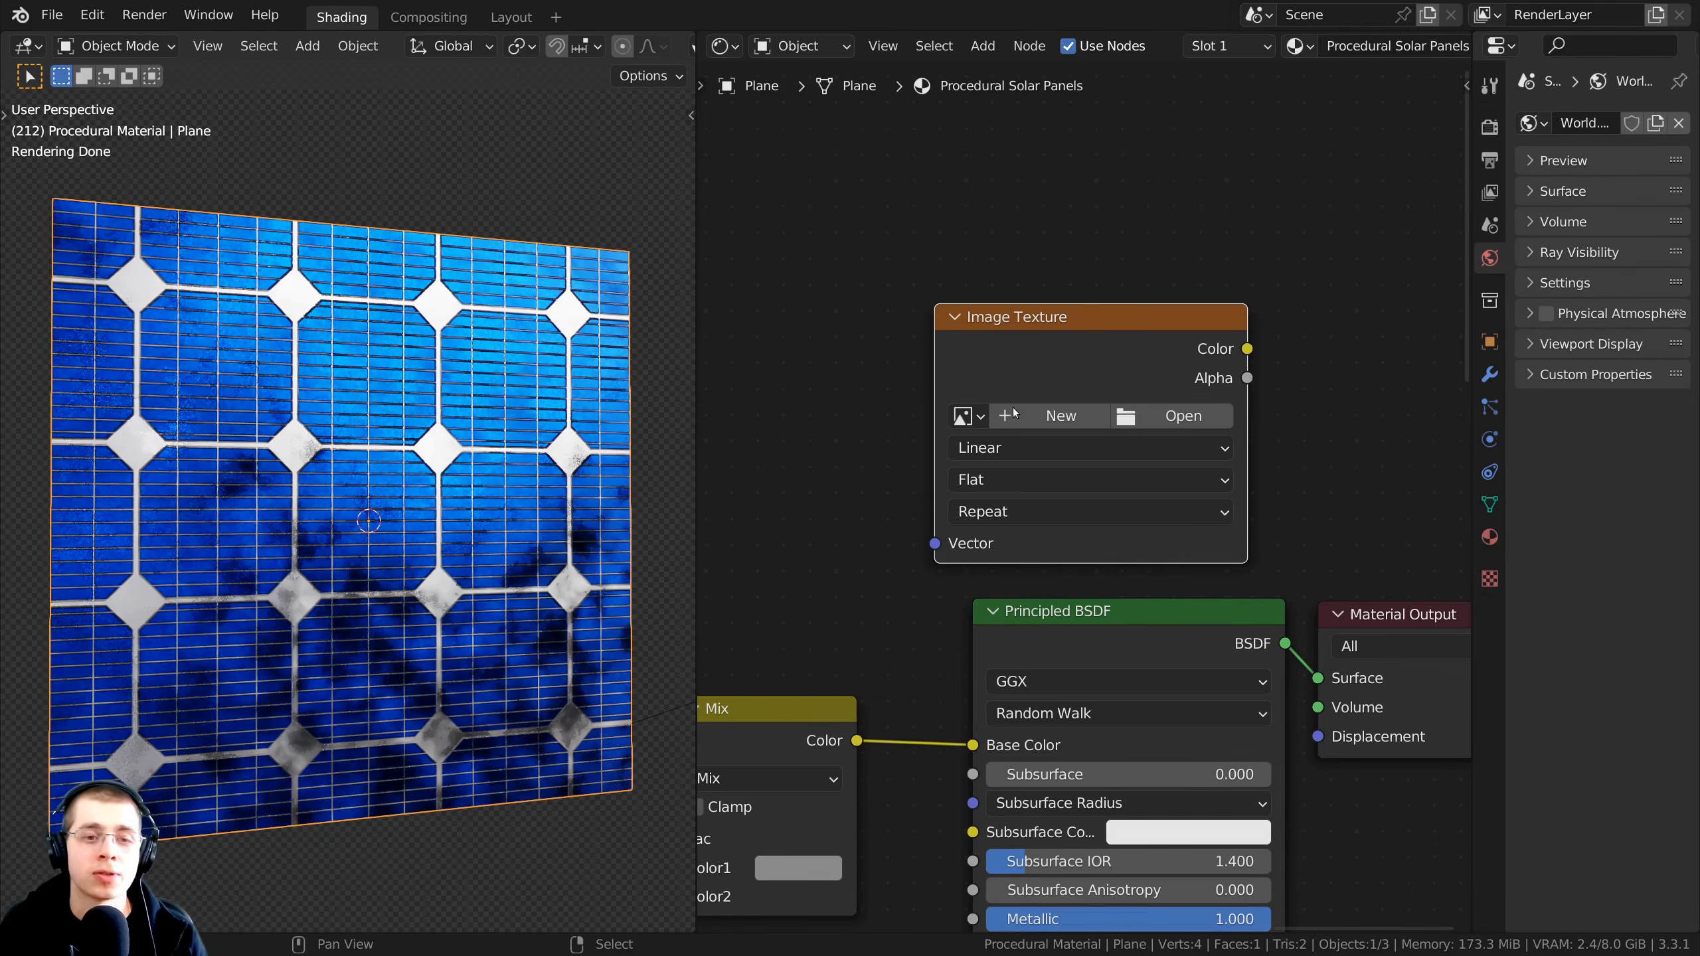
{"action": "left_click", "coordinate": [1034, 416]}
{"action": "left_click", "coordinate": [1032, 454]}
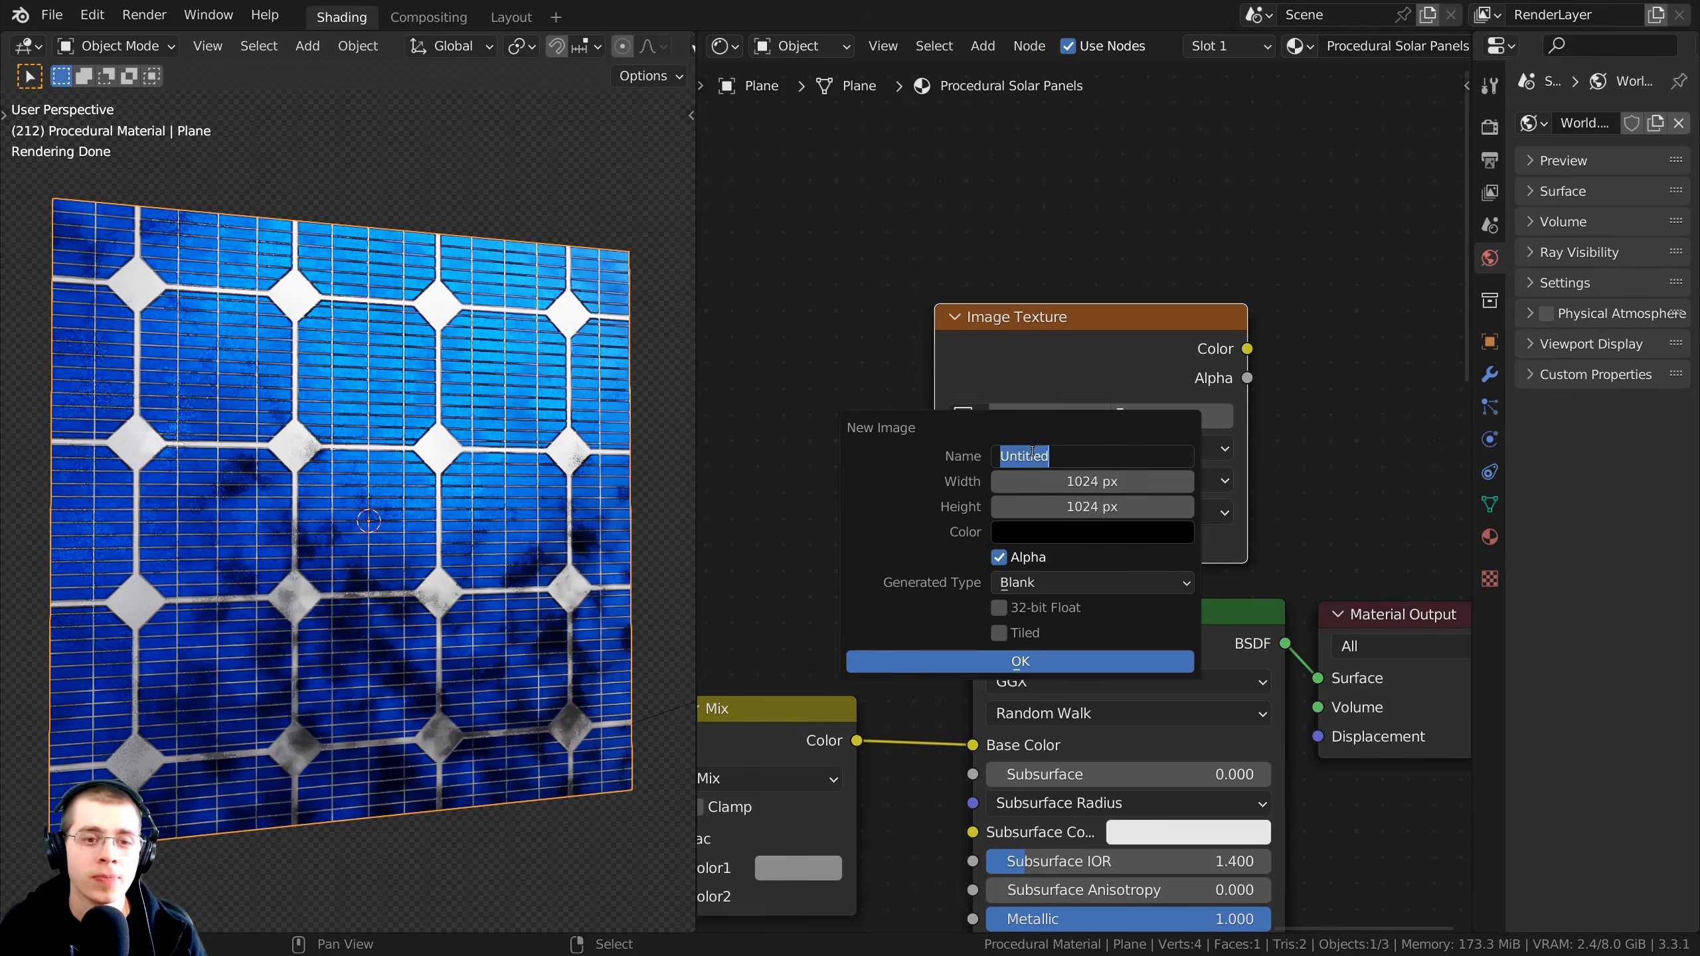
{"action": "type", "text": "SolarPanels Normal"}
{"action": "key", "text": "Return"}
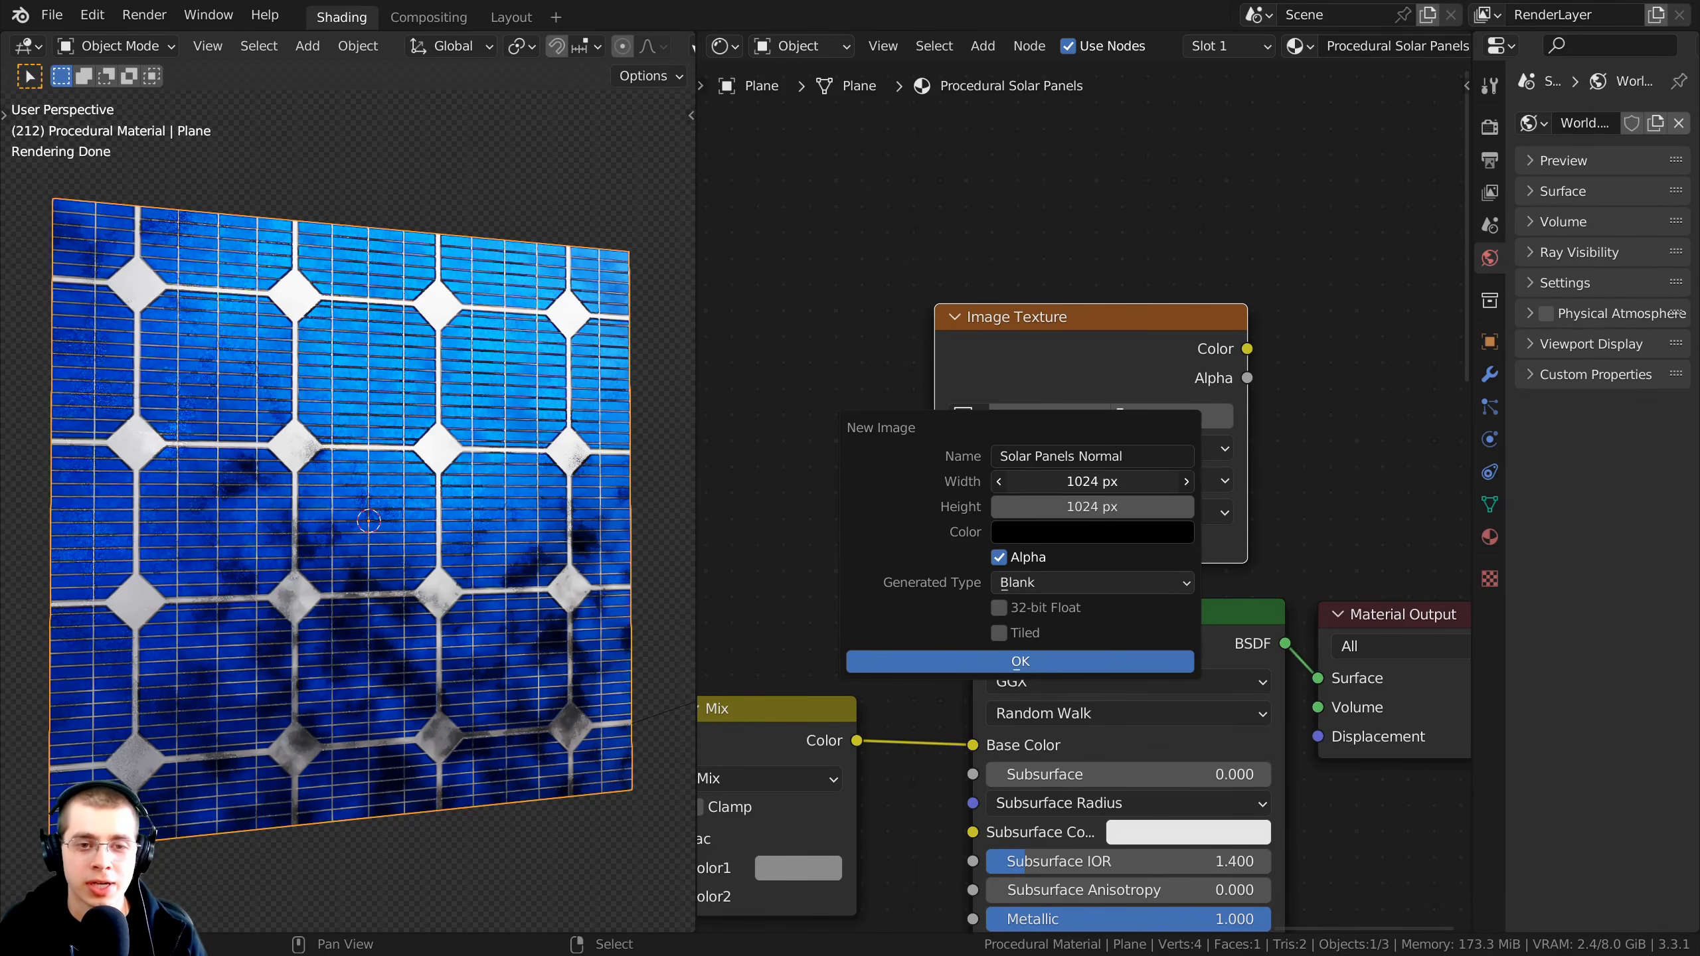
{"action": "left_click", "coordinate": [1066, 481]}
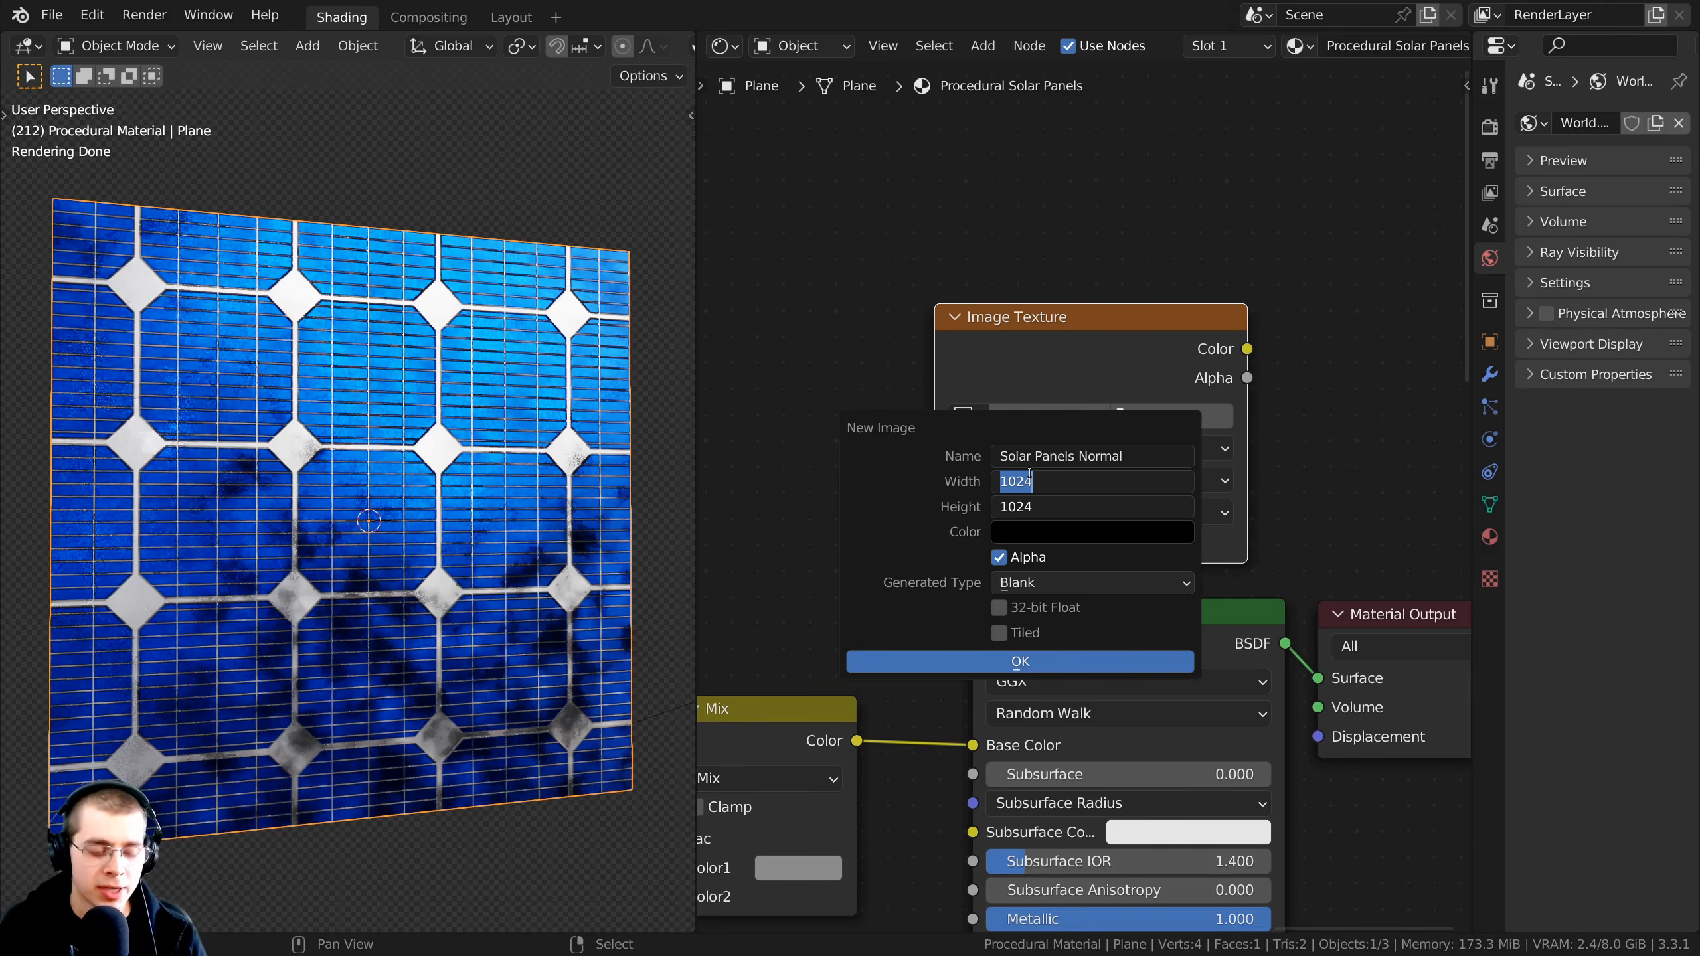
{"action": "type", "text": "4096"}
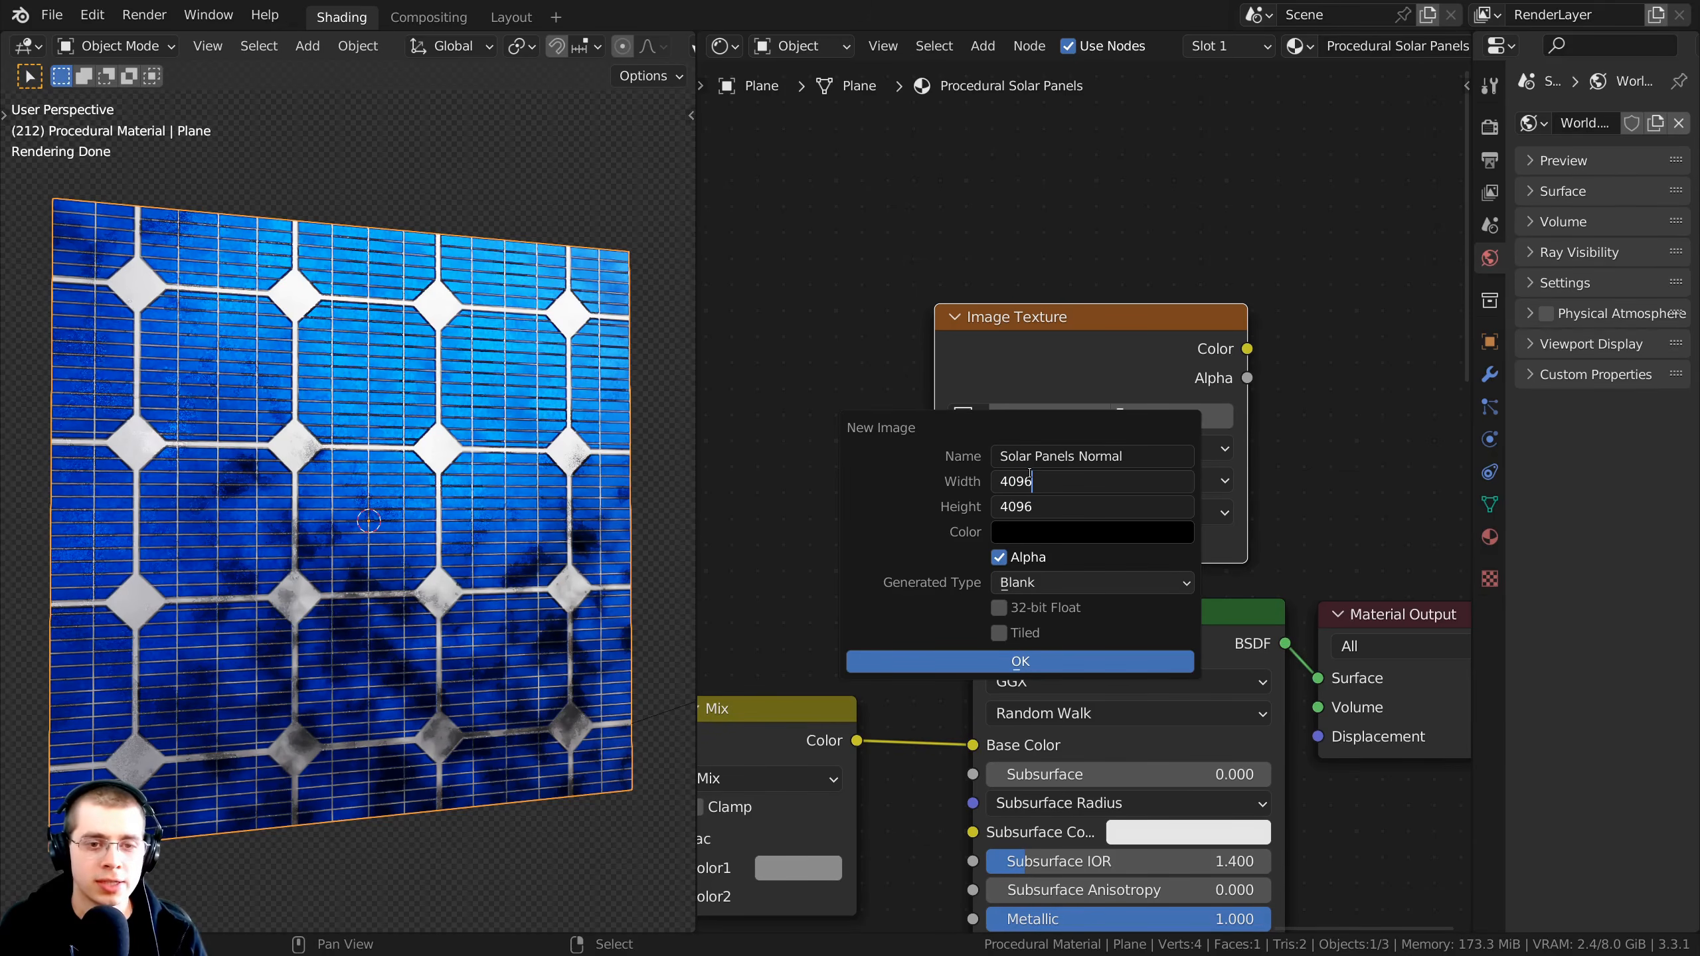
{"action": "key", "text": "Return"}
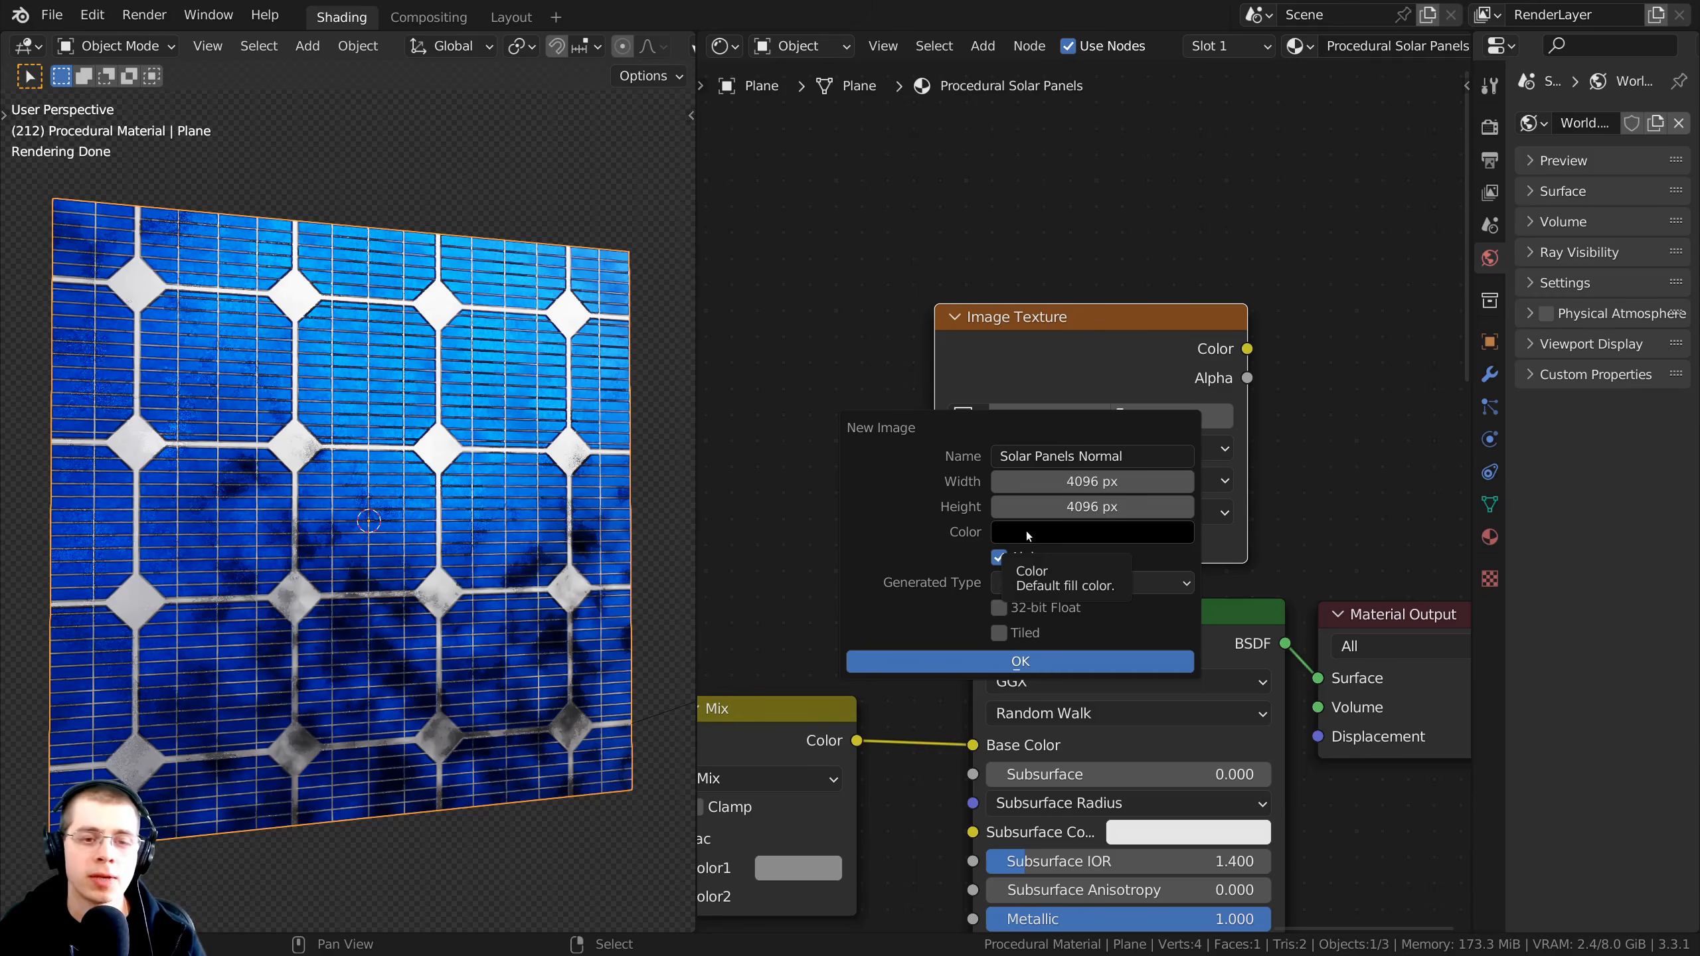
{"action": "left_click", "coordinate": [975, 665]}
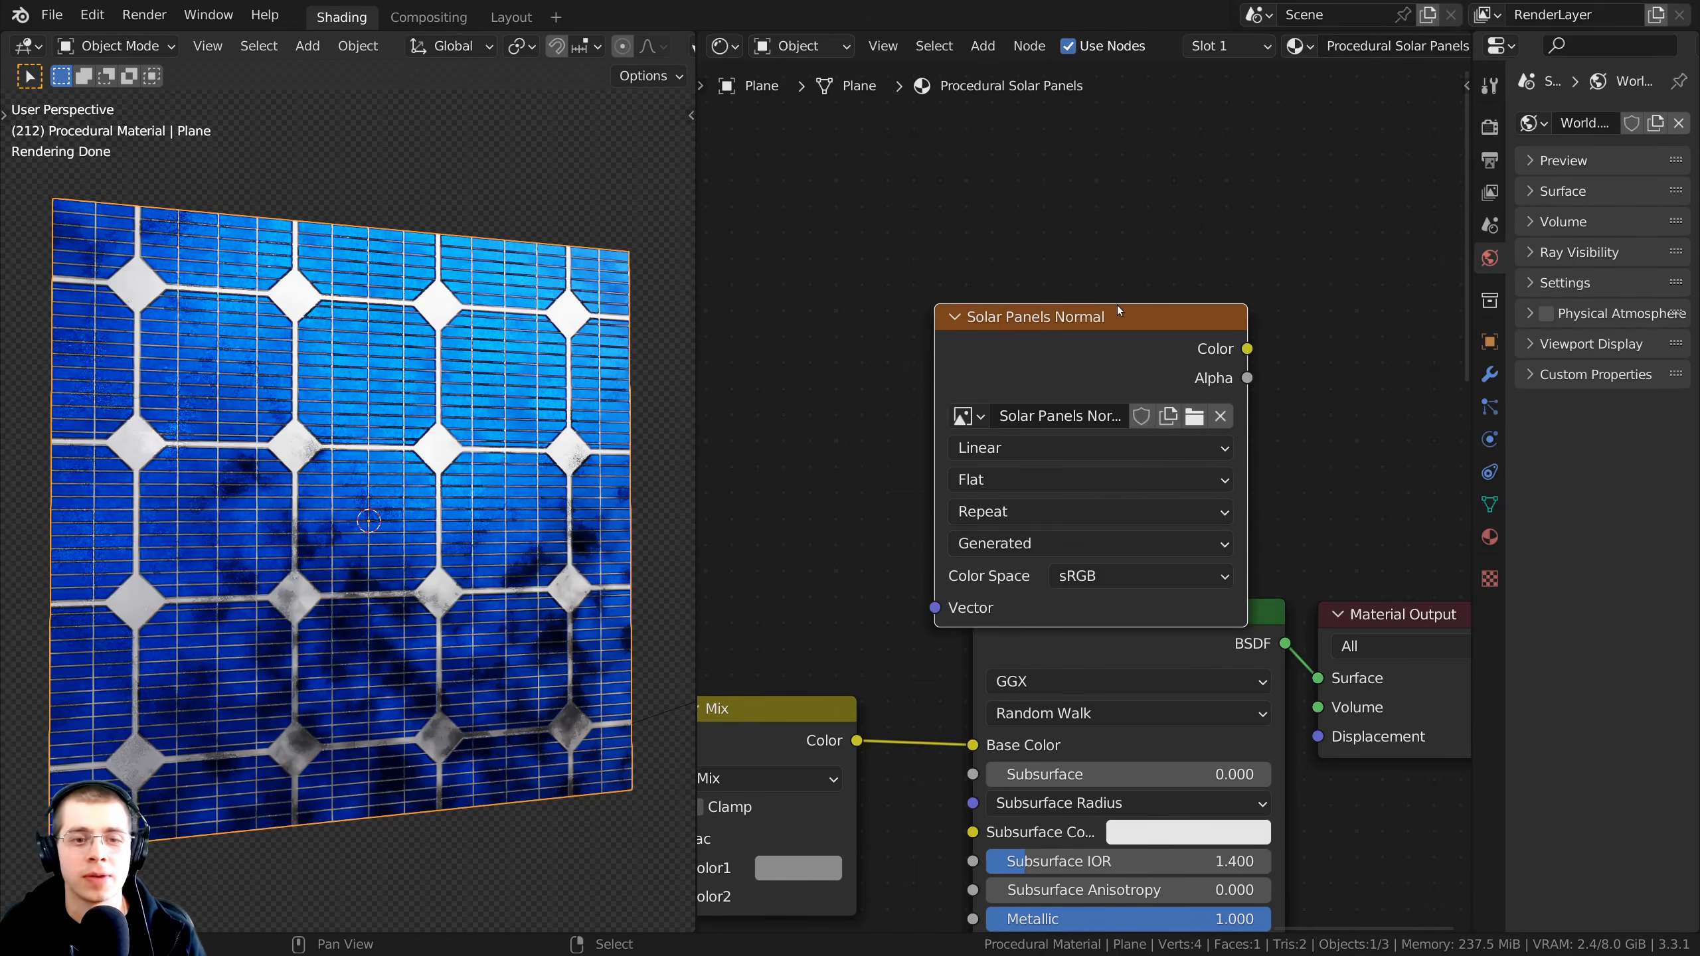
Step: Move the Solar Panels Normal node clear of the Principled BSDF and set its color space to Non-Color
{"action": "left_click_drag", "start_coordinate": [1119, 310], "coordinate": [1112, 223]}
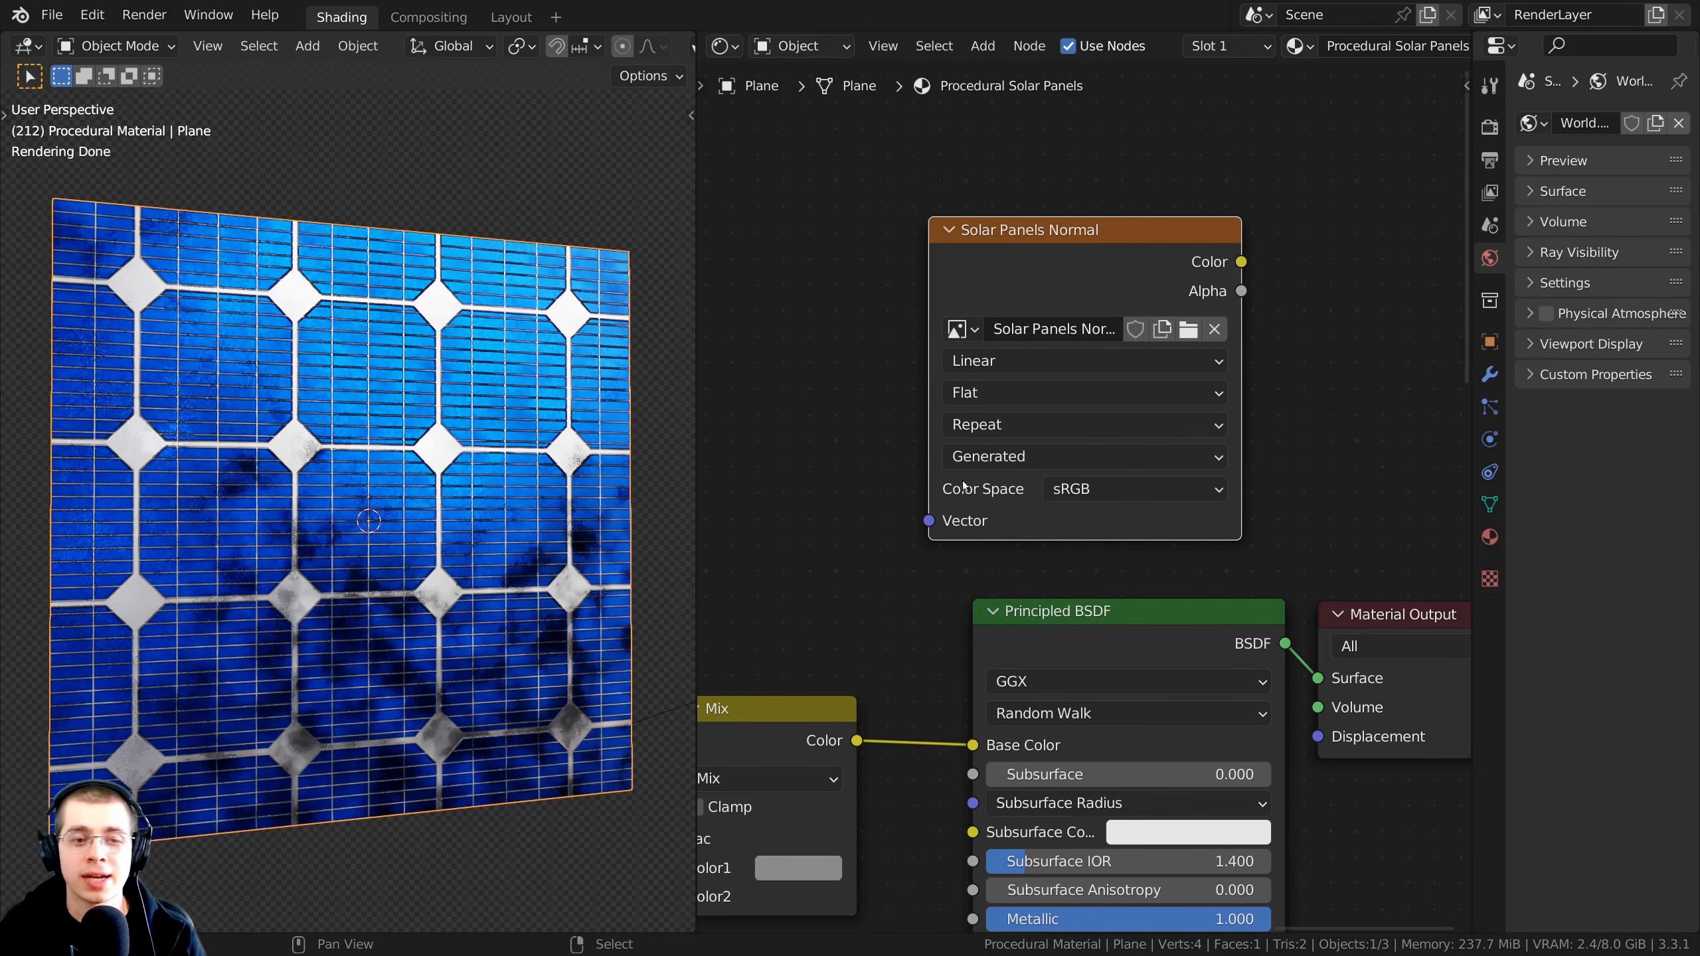
{"action": "left_click", "coordinate": [1067, 490]}
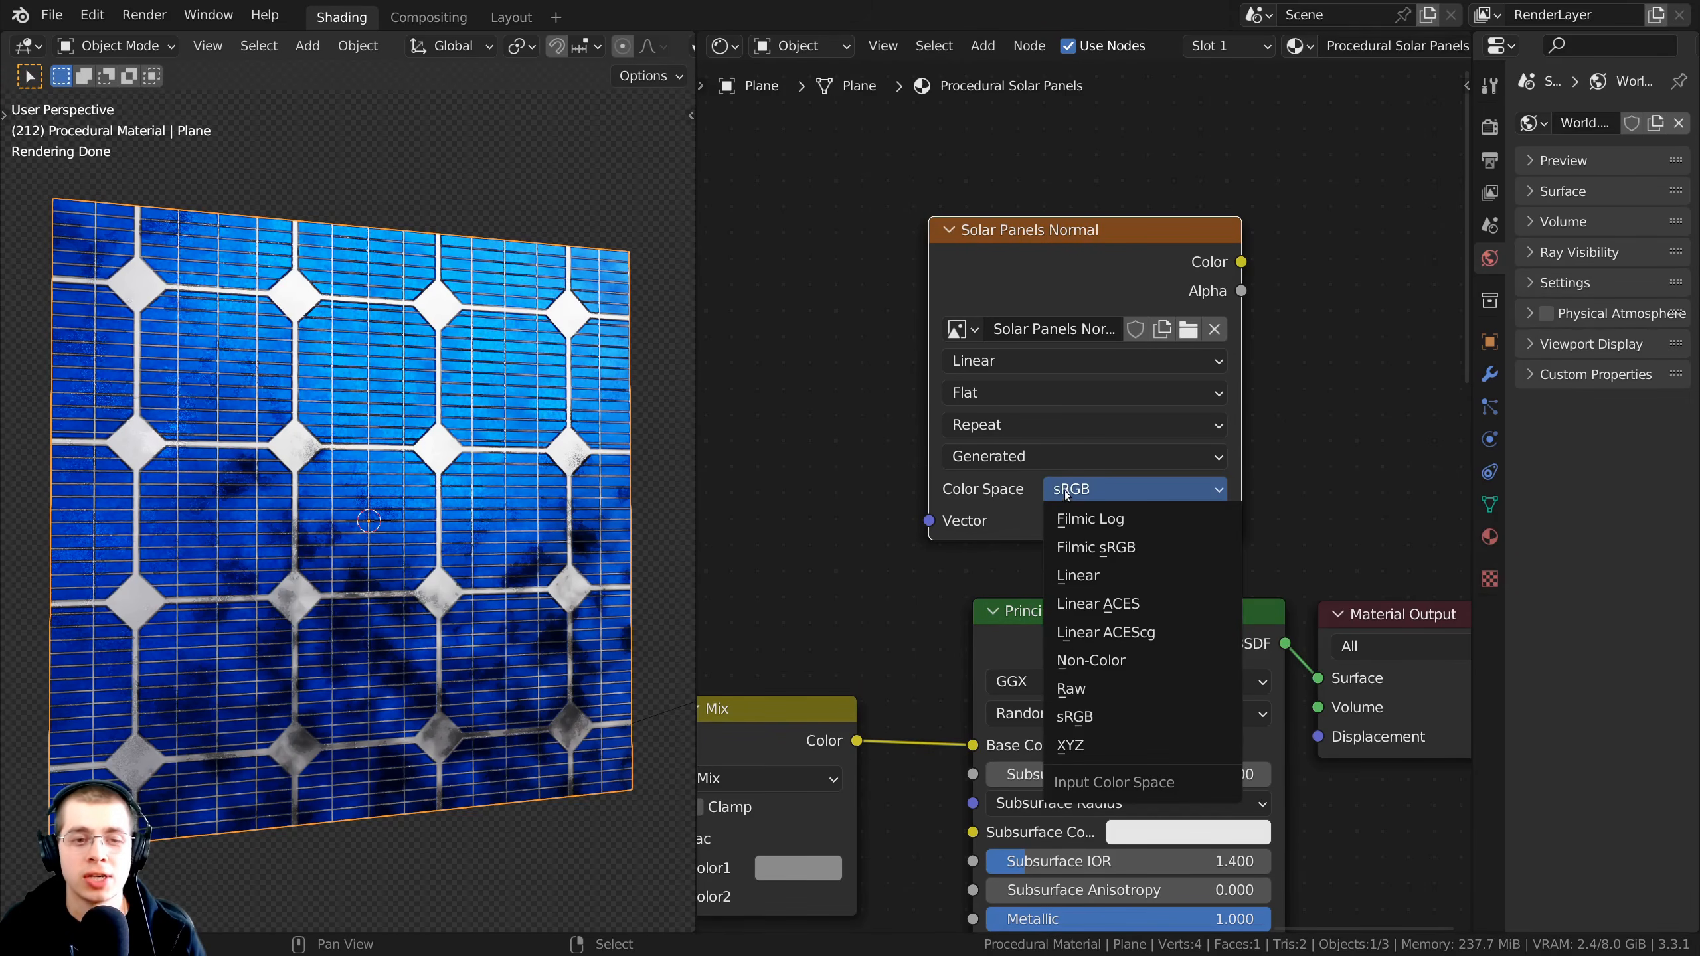
{"action": "left_click", "coordinate": [1057, 659]}
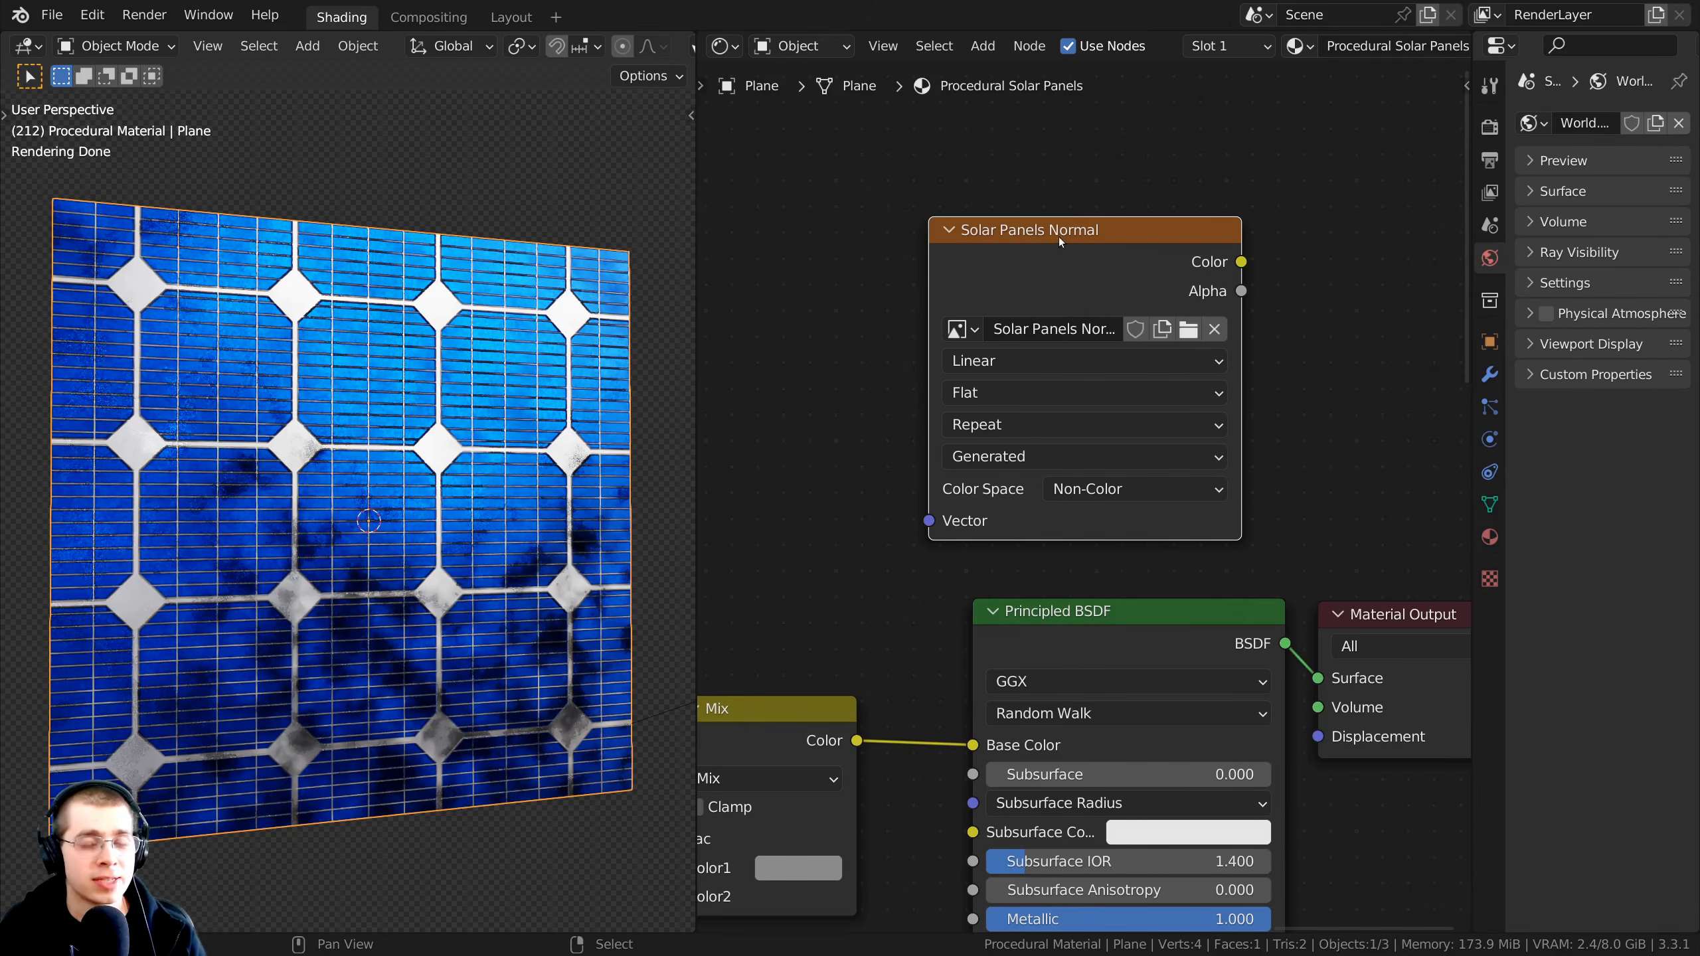
Step: Examine the Principled BSDF's Base Color and Normal inputs and compare them with the image node's color space
{"action": "scroll", "coordinate": [1050, 354], "scroll_direction": "down", "scroll_amount": 1}
{"action": "middle_click_drag", "start_coordinate": [1034, 282], "coordinate": [1094, 110]}
{"action": "scroll", "coordinate": [1093, 109], "scroll_direction": "down", "scroll_amount": 2}
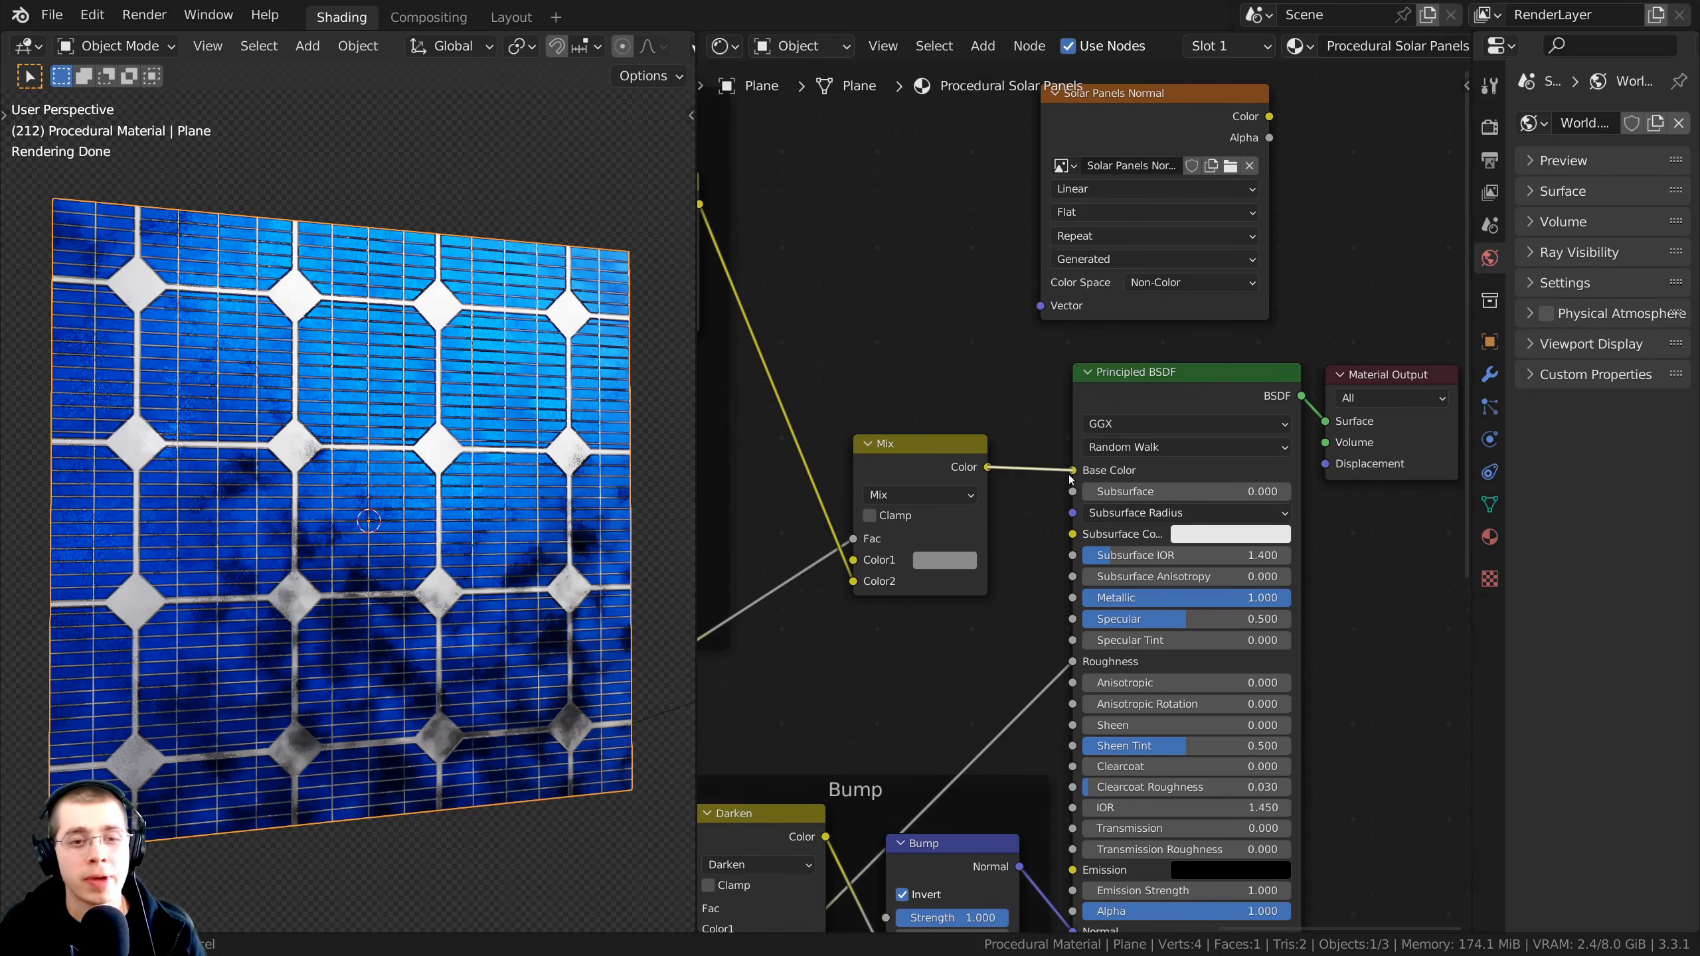
{"action": "scroll", "coordinate": [1000, 480], "scroll_direction": "down", "scroll_amount": 1}
{"action": "middle_click_drag", "start_coordinate": [1000, 480], "coordinate": [978, 270]}
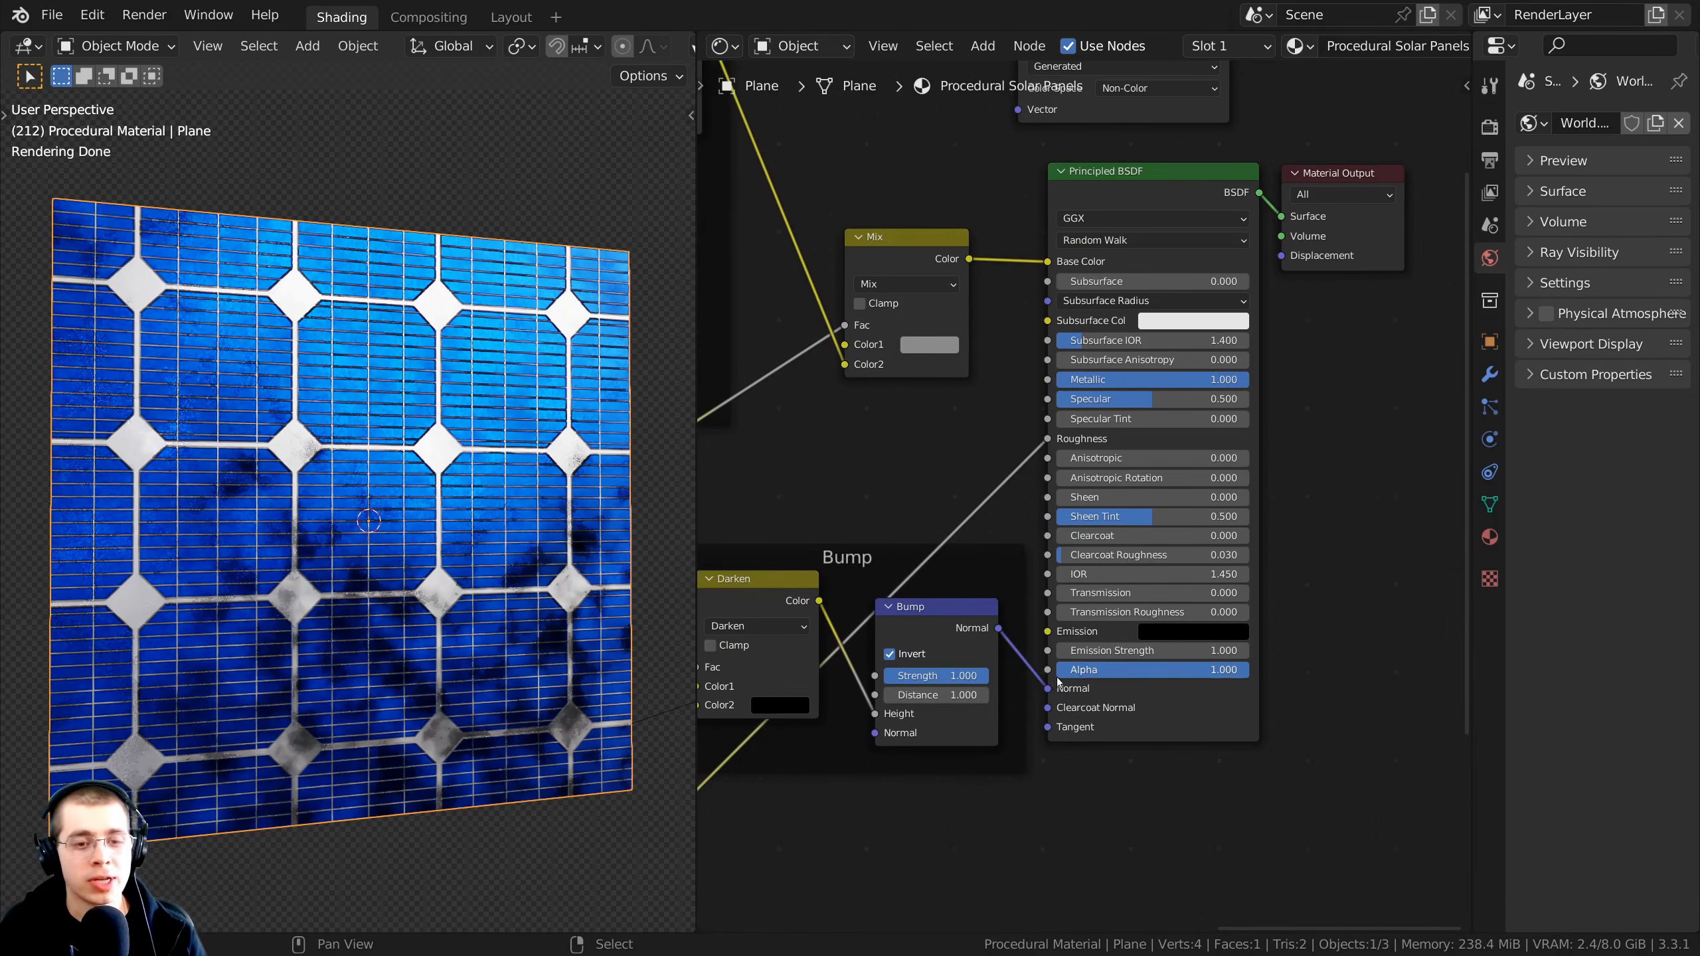
{"action": "middle_click_drag", "start_coordinate": [1071, 241], "coordinate": [1047, 647]}
{"action": "scroll", "coordinate": [1041, 443], "scroll_direction": "up", "scroll_amount": 2}
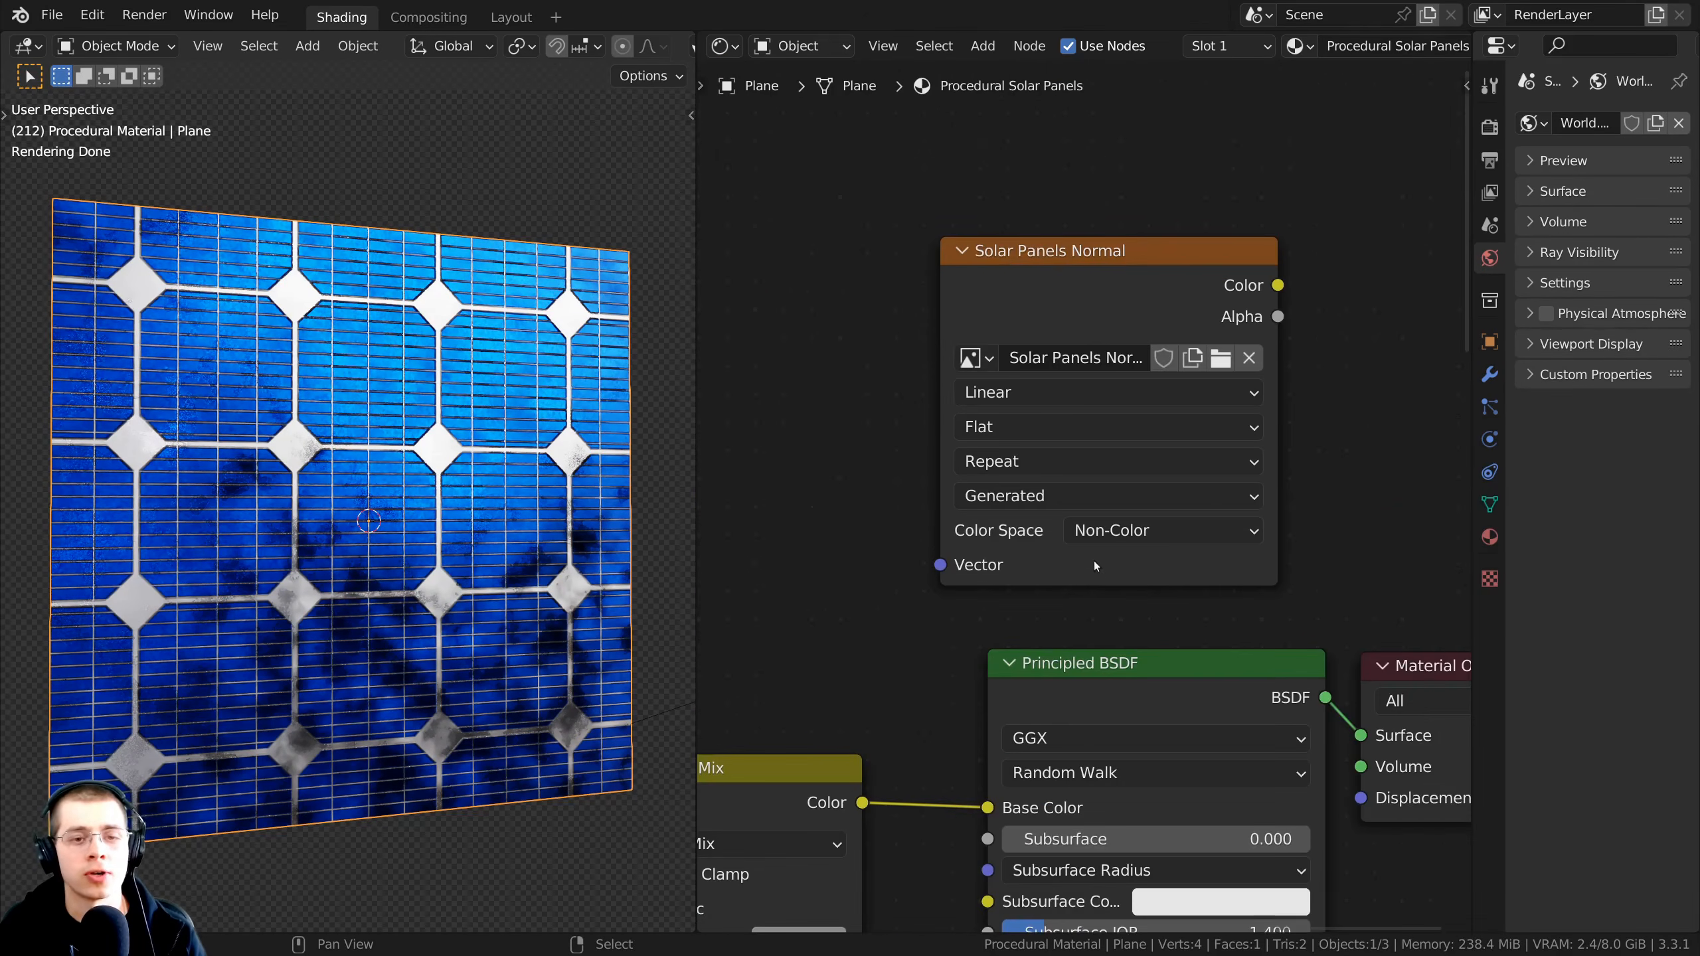
{"action": "middle_click_drag", "start_coordinate": [1051, 717], "coordinate": [1071, 530]}
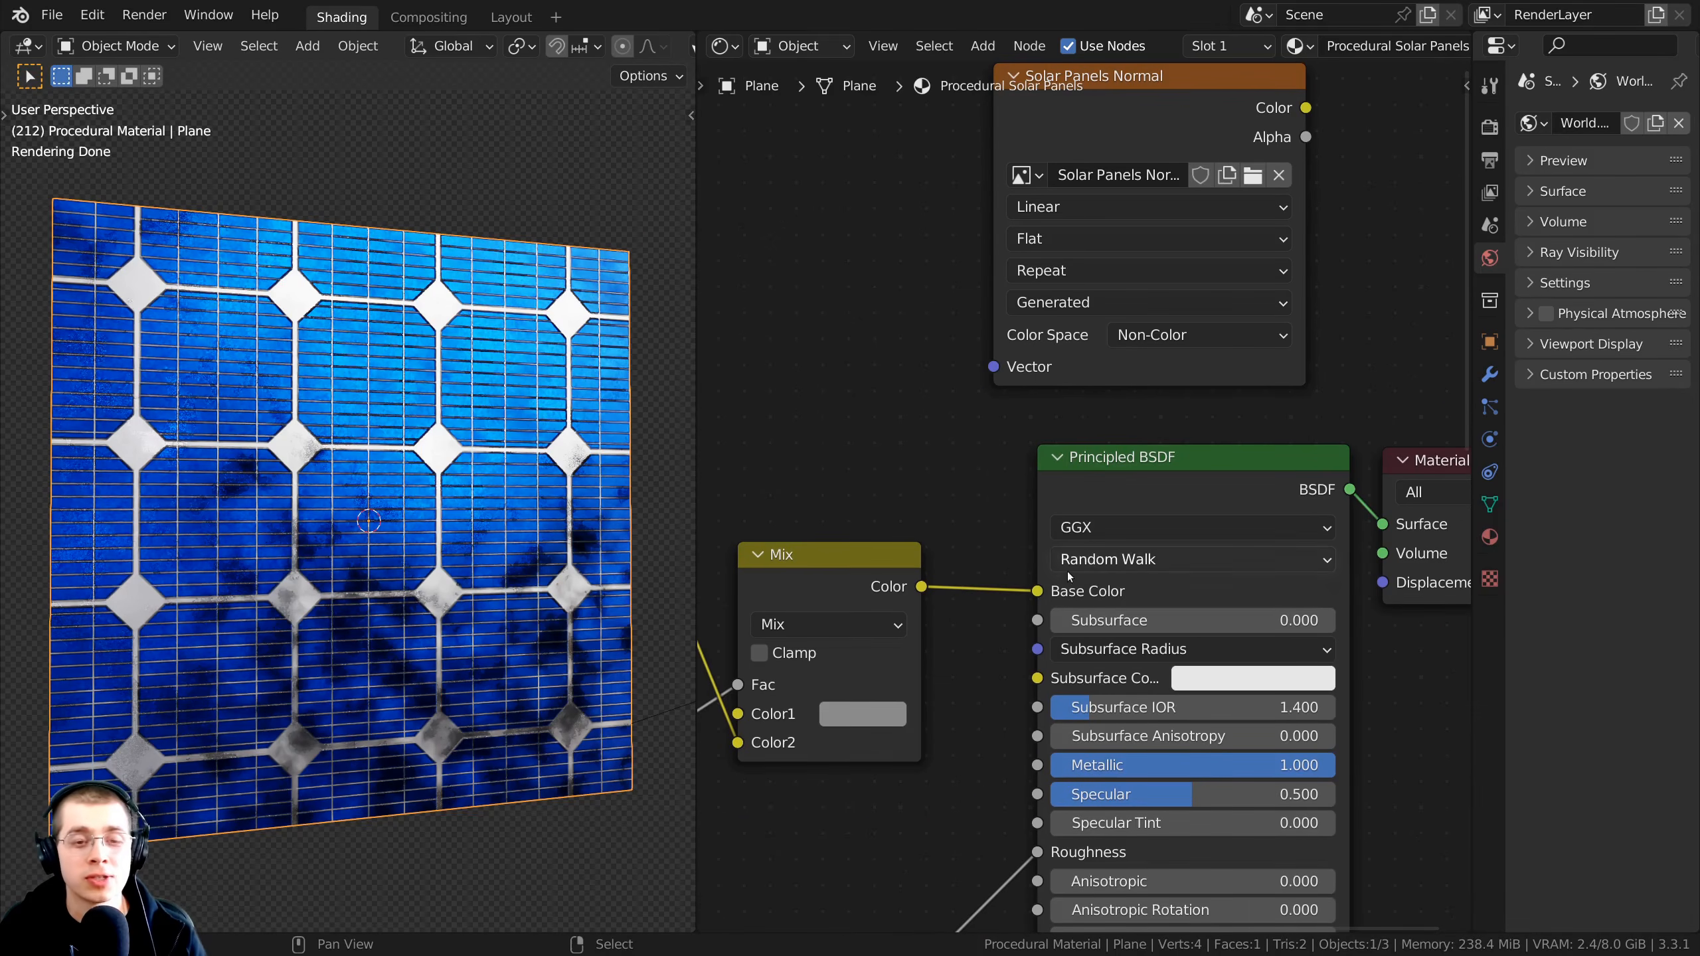
{"action": "scroll", "coordinate": [1134, 221], "scroll_direction": "up", "scroll_amount": 1}
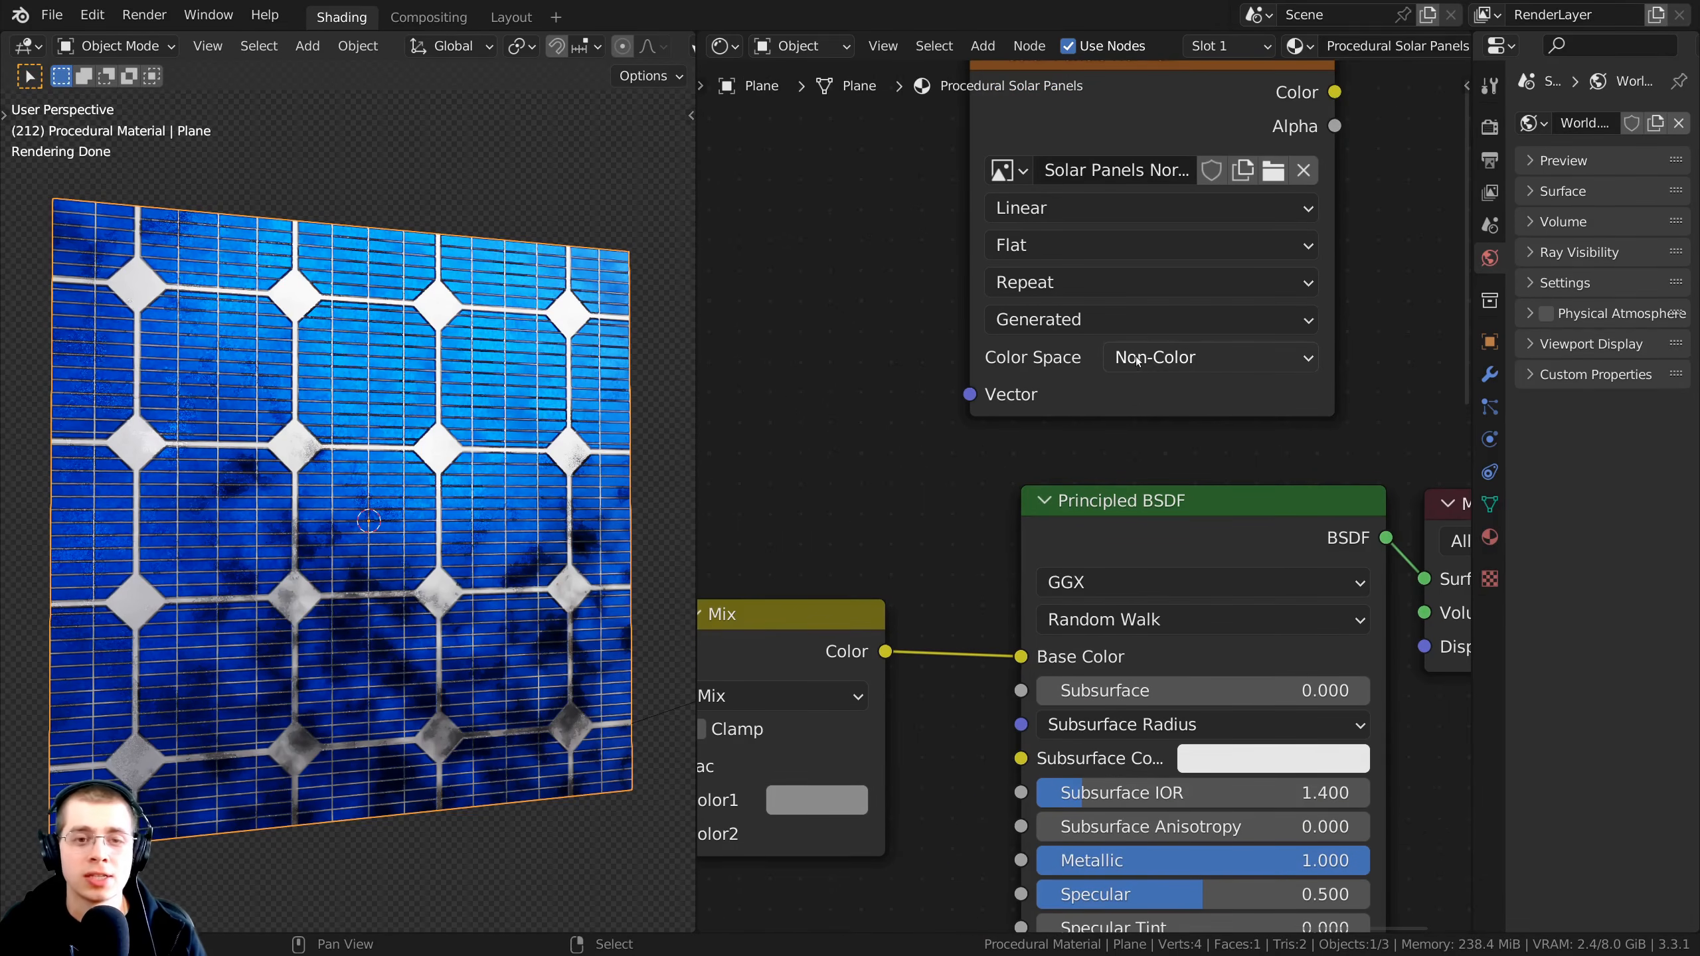
Step: Select the Solar Panels Normal image node and nudge it slightly toward the Principled BSDF
{"action": "left_click", "coordinate": [1150, 356]}
{"action": "middle_click_drag", "start_coordinate": [1150, 356], "coordinate": [1100, 521]}
{"action": "left_click", "coordinate": [1052, 574]}
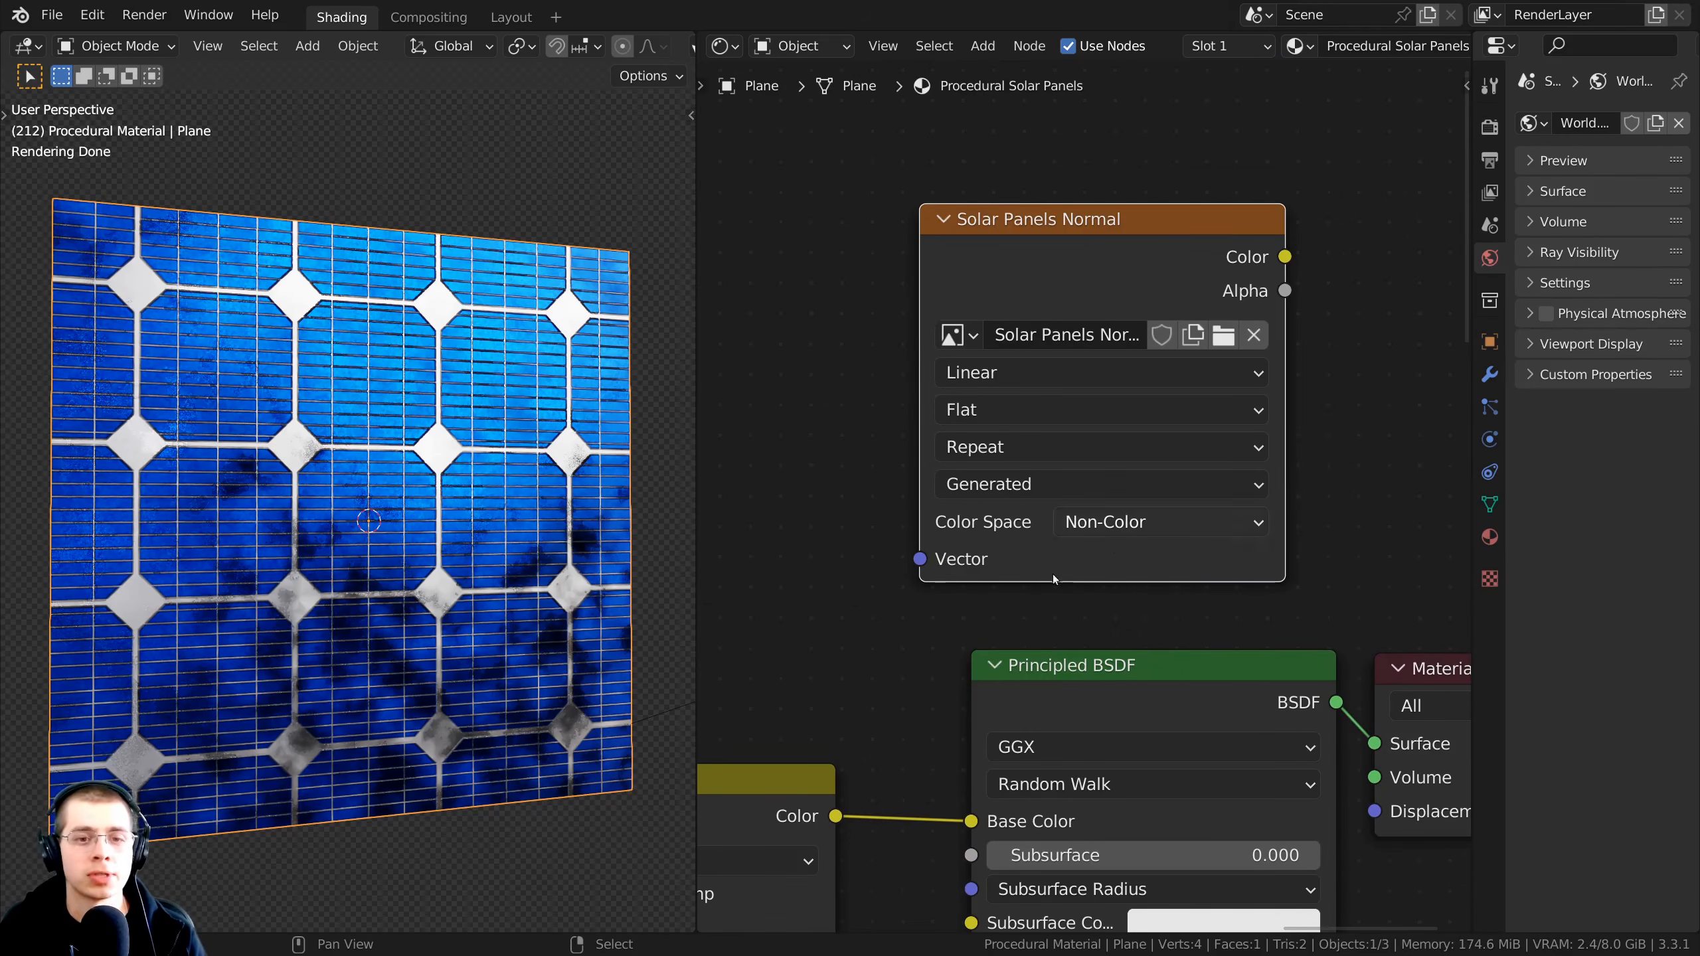
Step: Add a UV Editing workspace from the General category and bring the plane into view there
{"action": "middle_click_drag", "start_coordinate": [662, 575], "coordinate": [377, 397]}
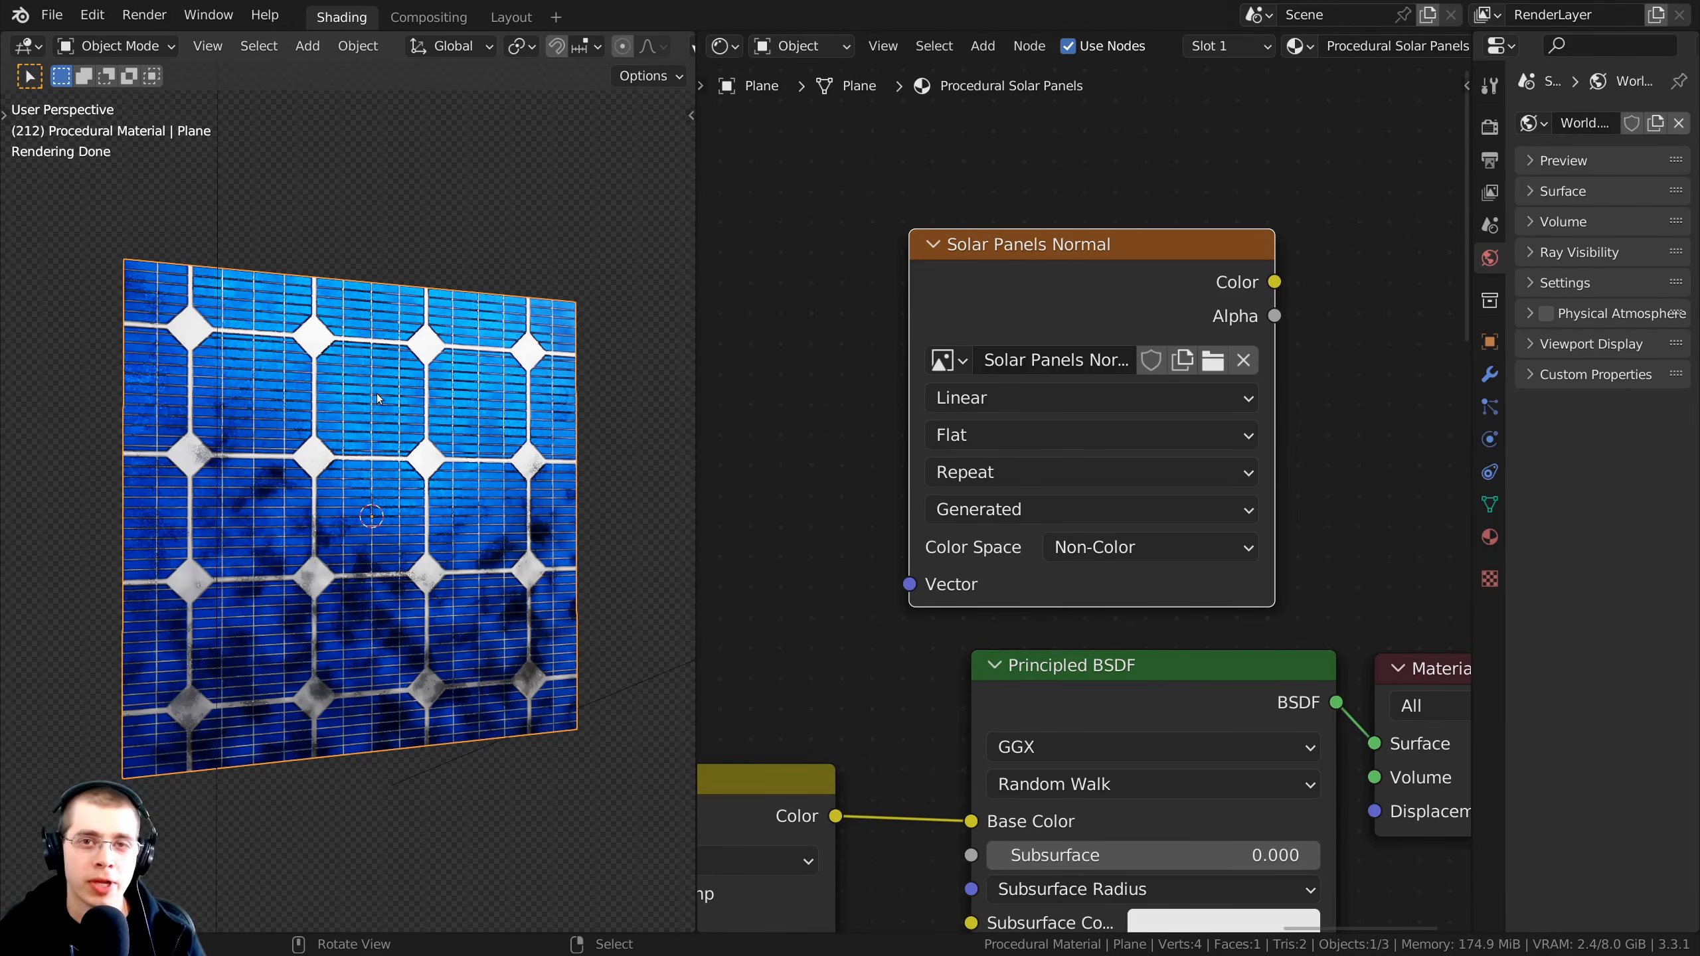
{"action": "left_click", "coordinate": [556, 20]}
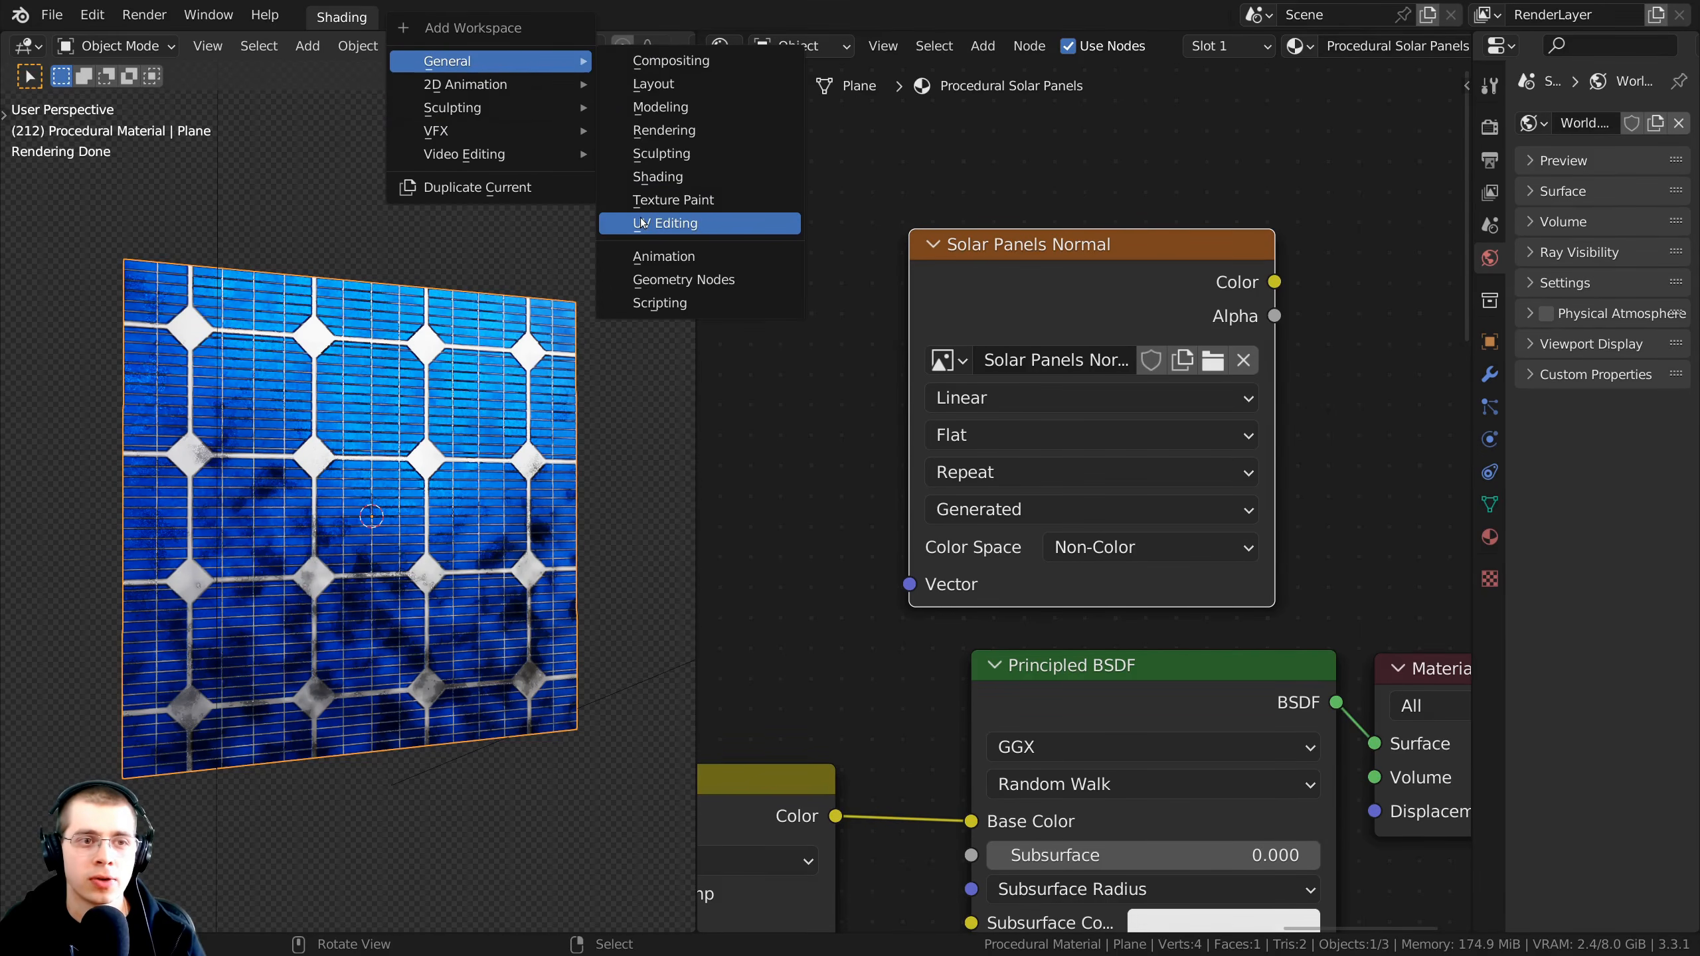
{"action": "left_click", "coordinate": [664, 223]}
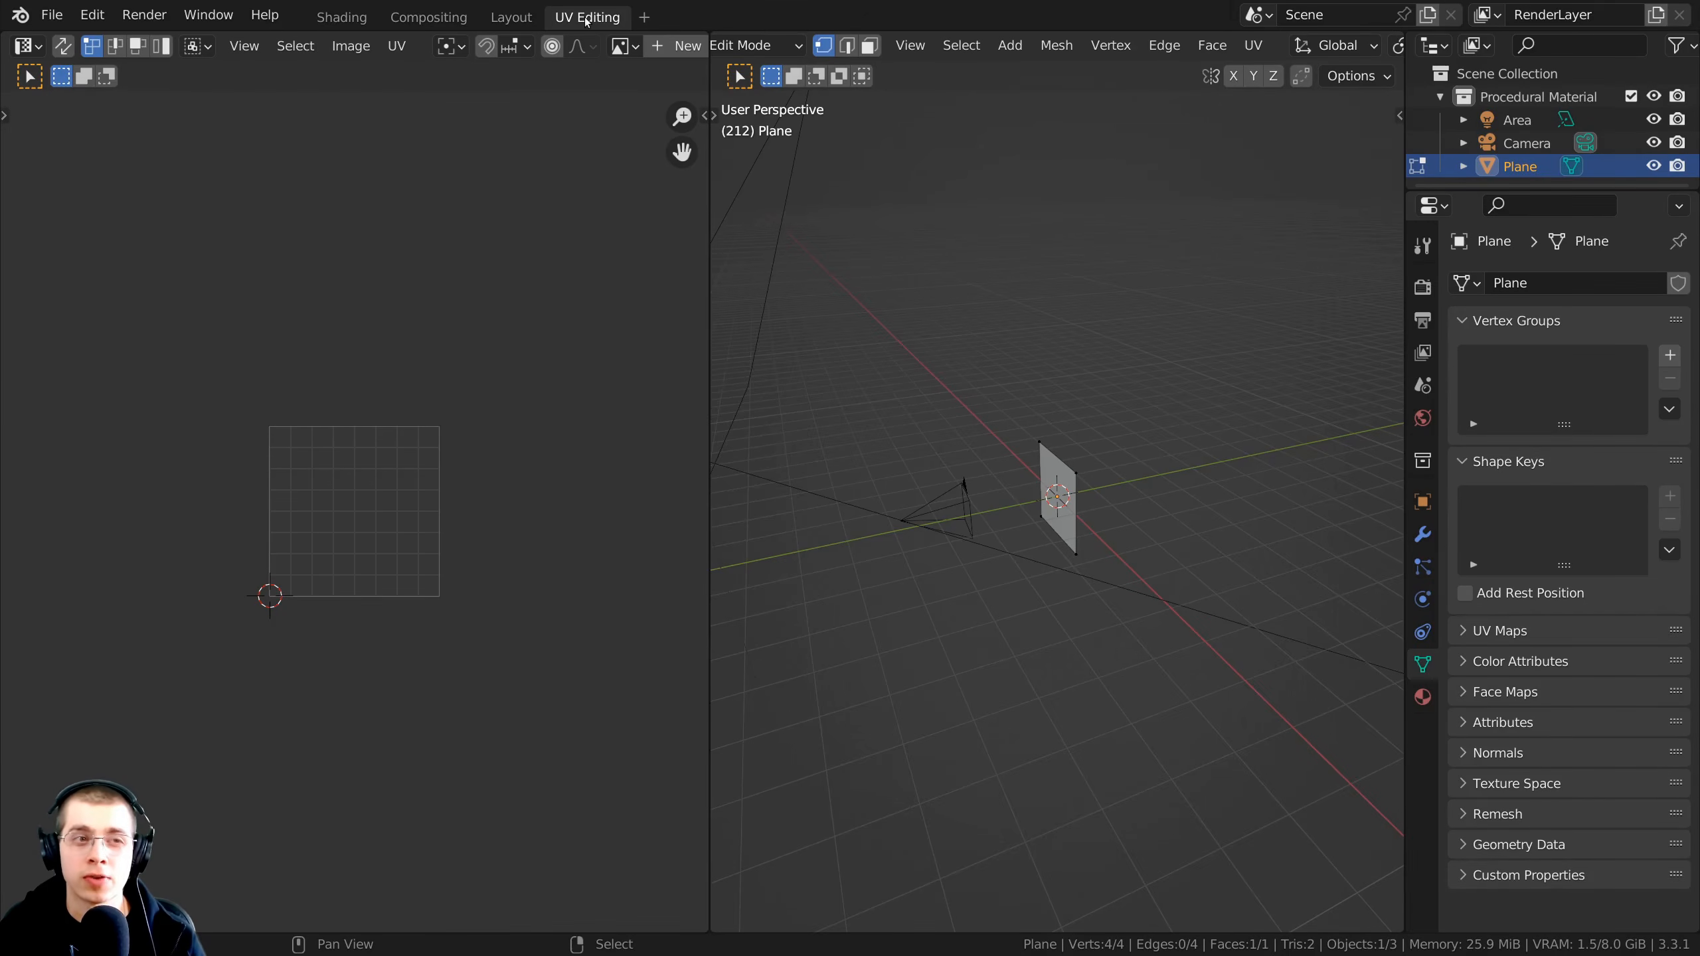
{"action": "middle_click_drag", "start_coordinate": [1076, 429], "coordinate": [846, 416]}
{"action": "scroll", "coordinate": [847, 416], "scroll_direction": "up", "scroll_amount": 3}
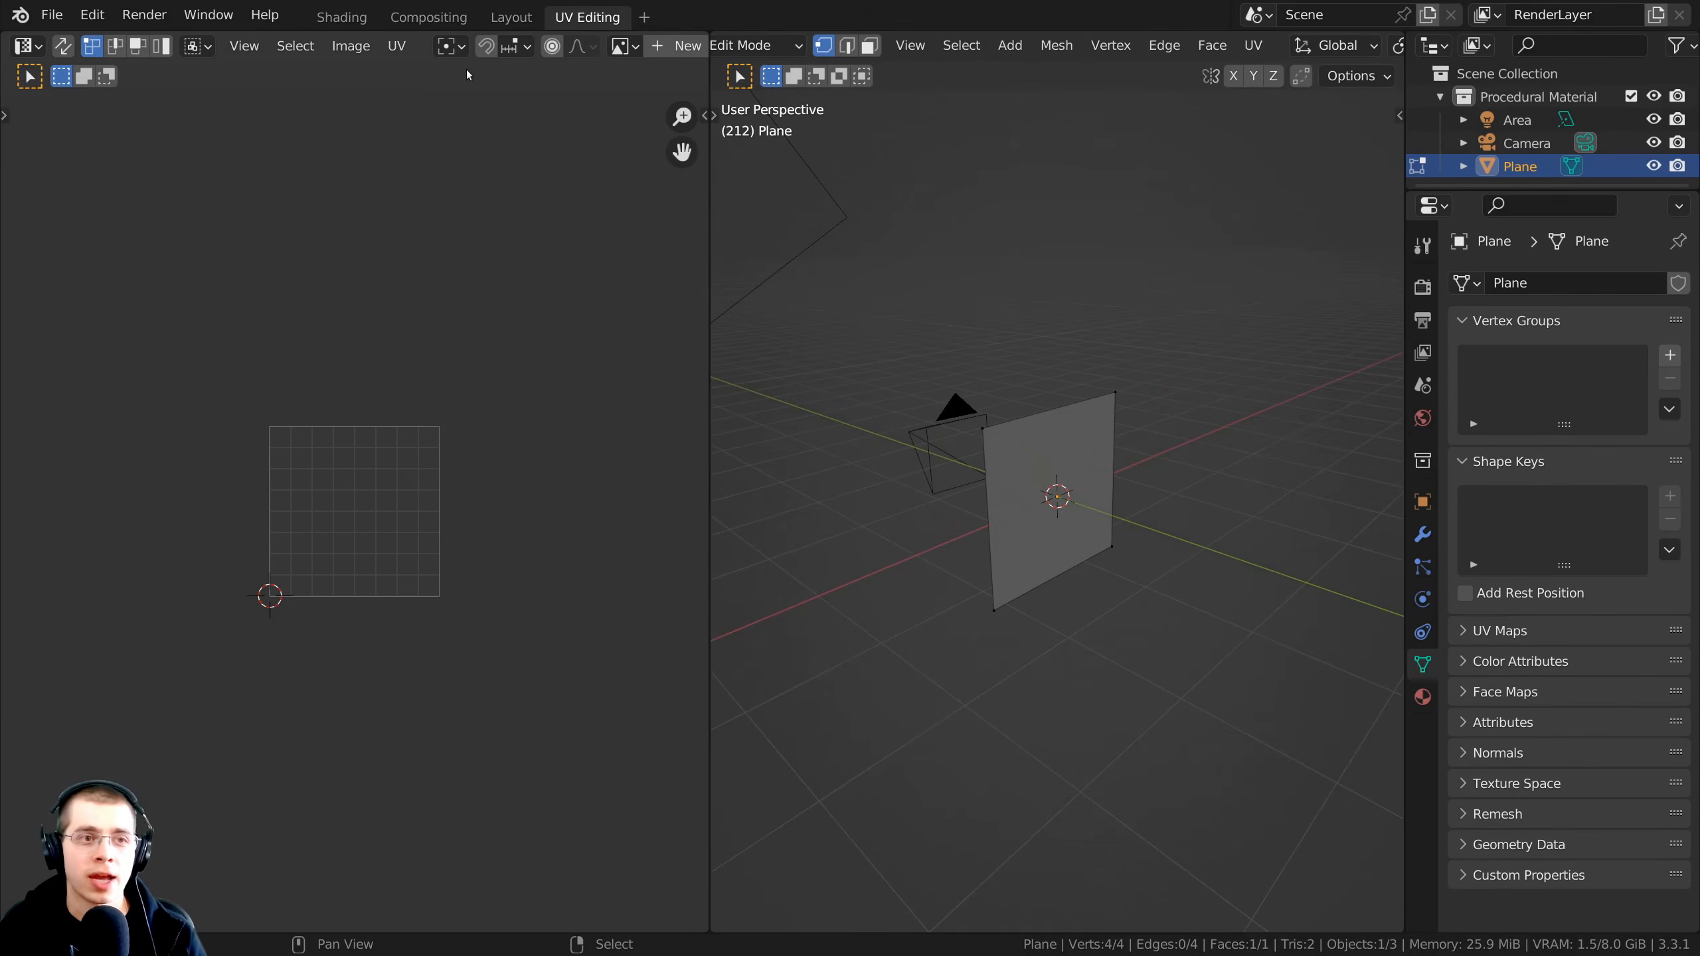
Step: Show the Solar Panels Normal image in the UV editor
{"action": "scroll", "coordinate": [483, 49], "scroll_direction": "down", "scroll_amount": 5}
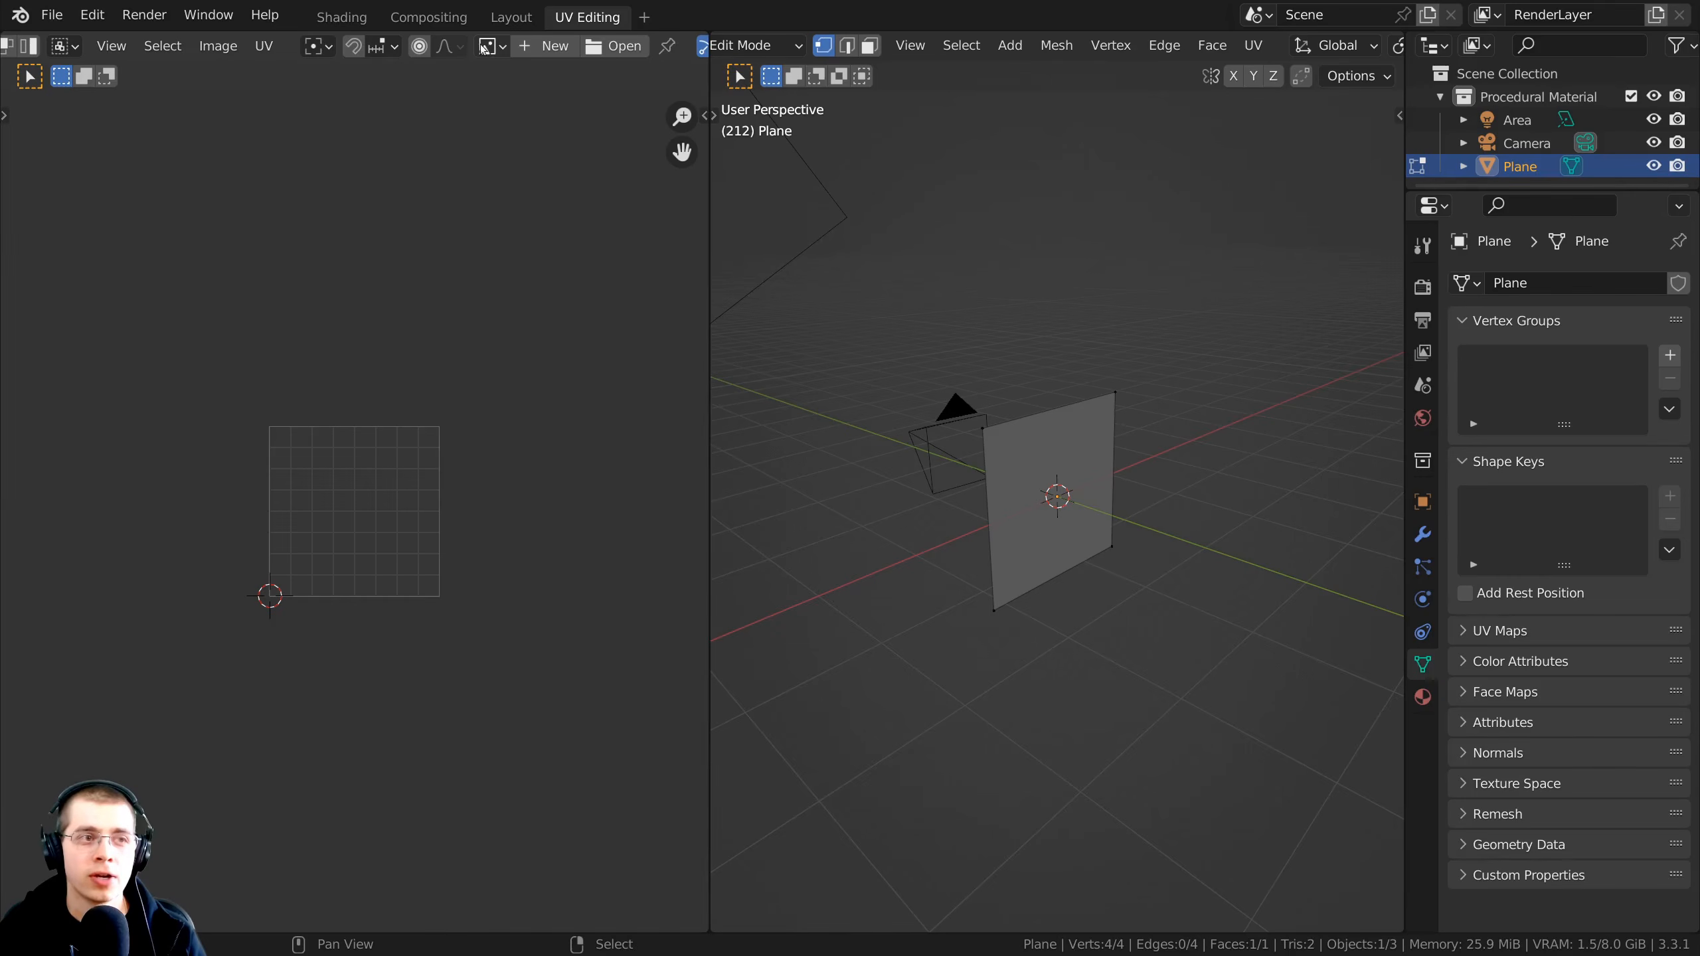
{"action": "left_click", "coordinate": [485, 47]}
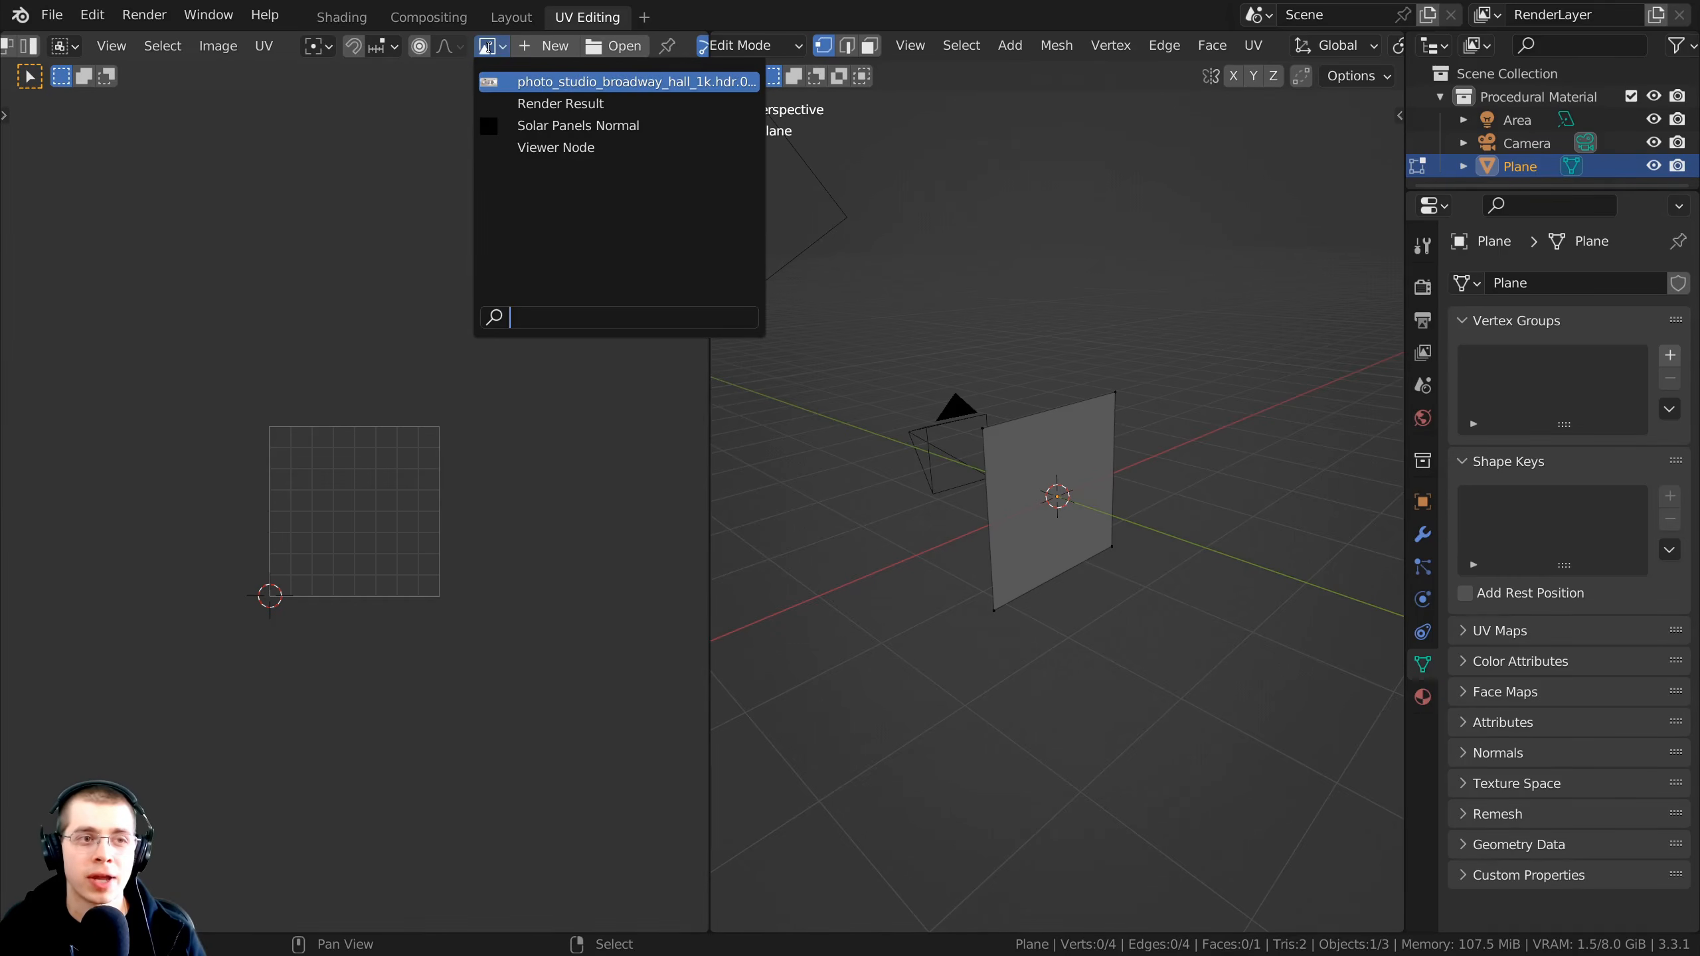
{"action": "left_click", "coordinate": [617, 126]}
{"action": "scroll", "coordinate": [918, 509], "scroll_direction": "down", "scroll_amount": 5}
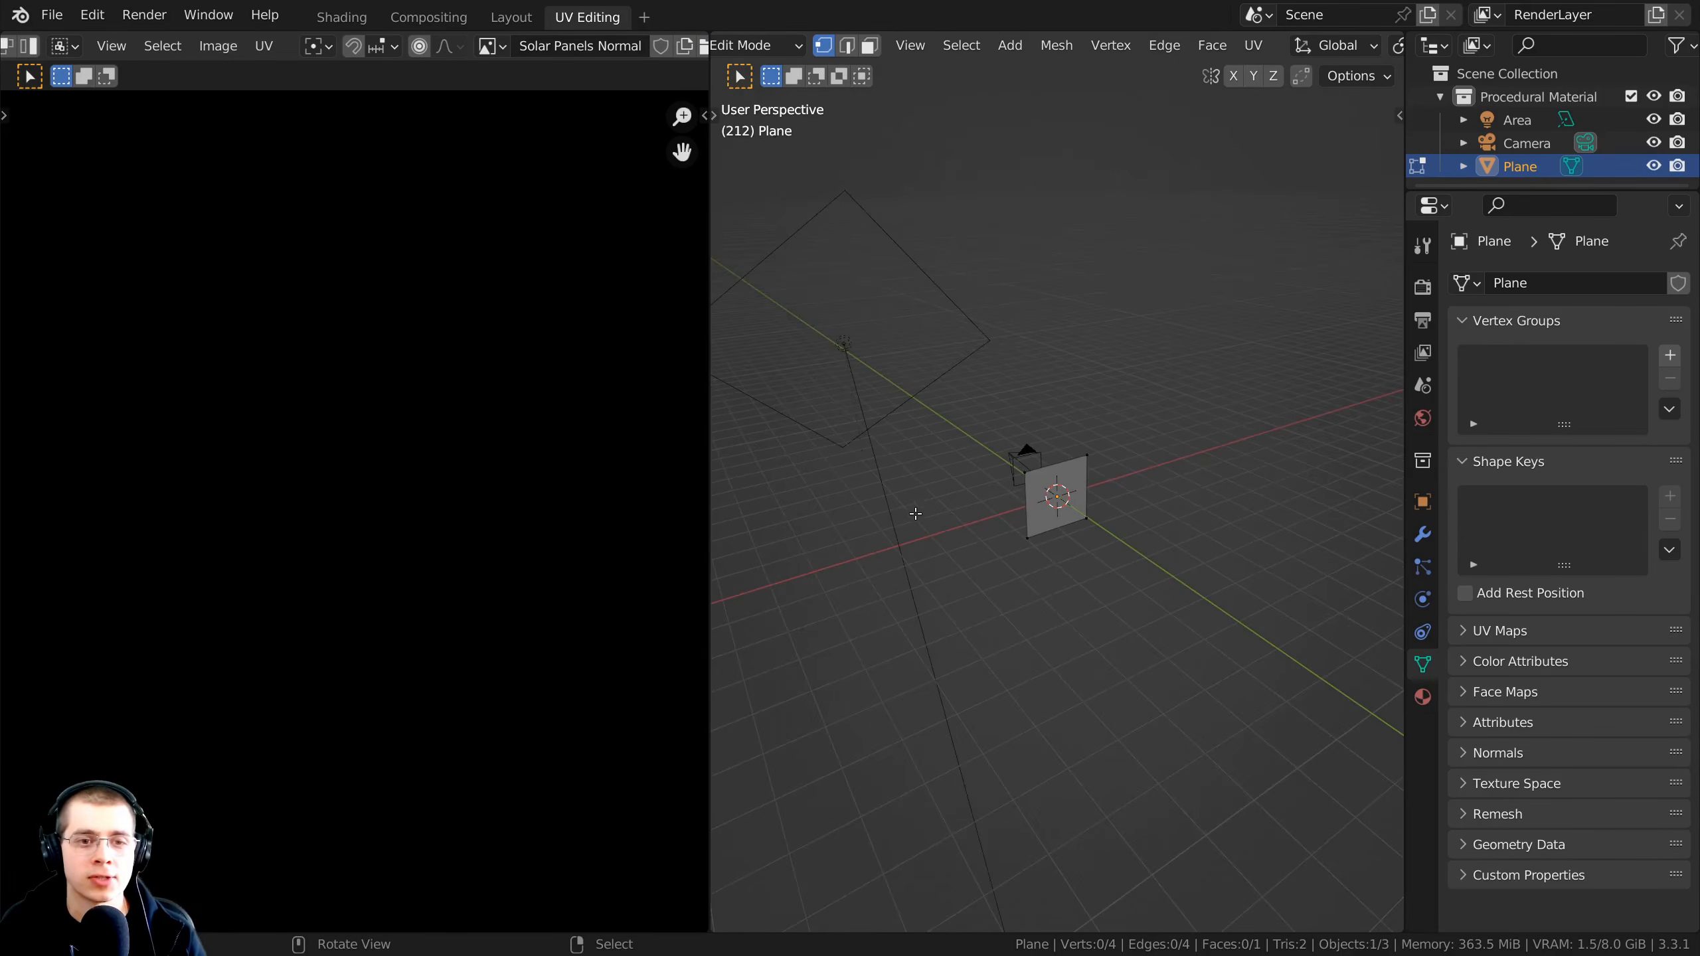
Step: Select all of the plane's geometry and UVs, and unwrap the plane with the standard Unwrap method
{"action": "key", "text": "a"}
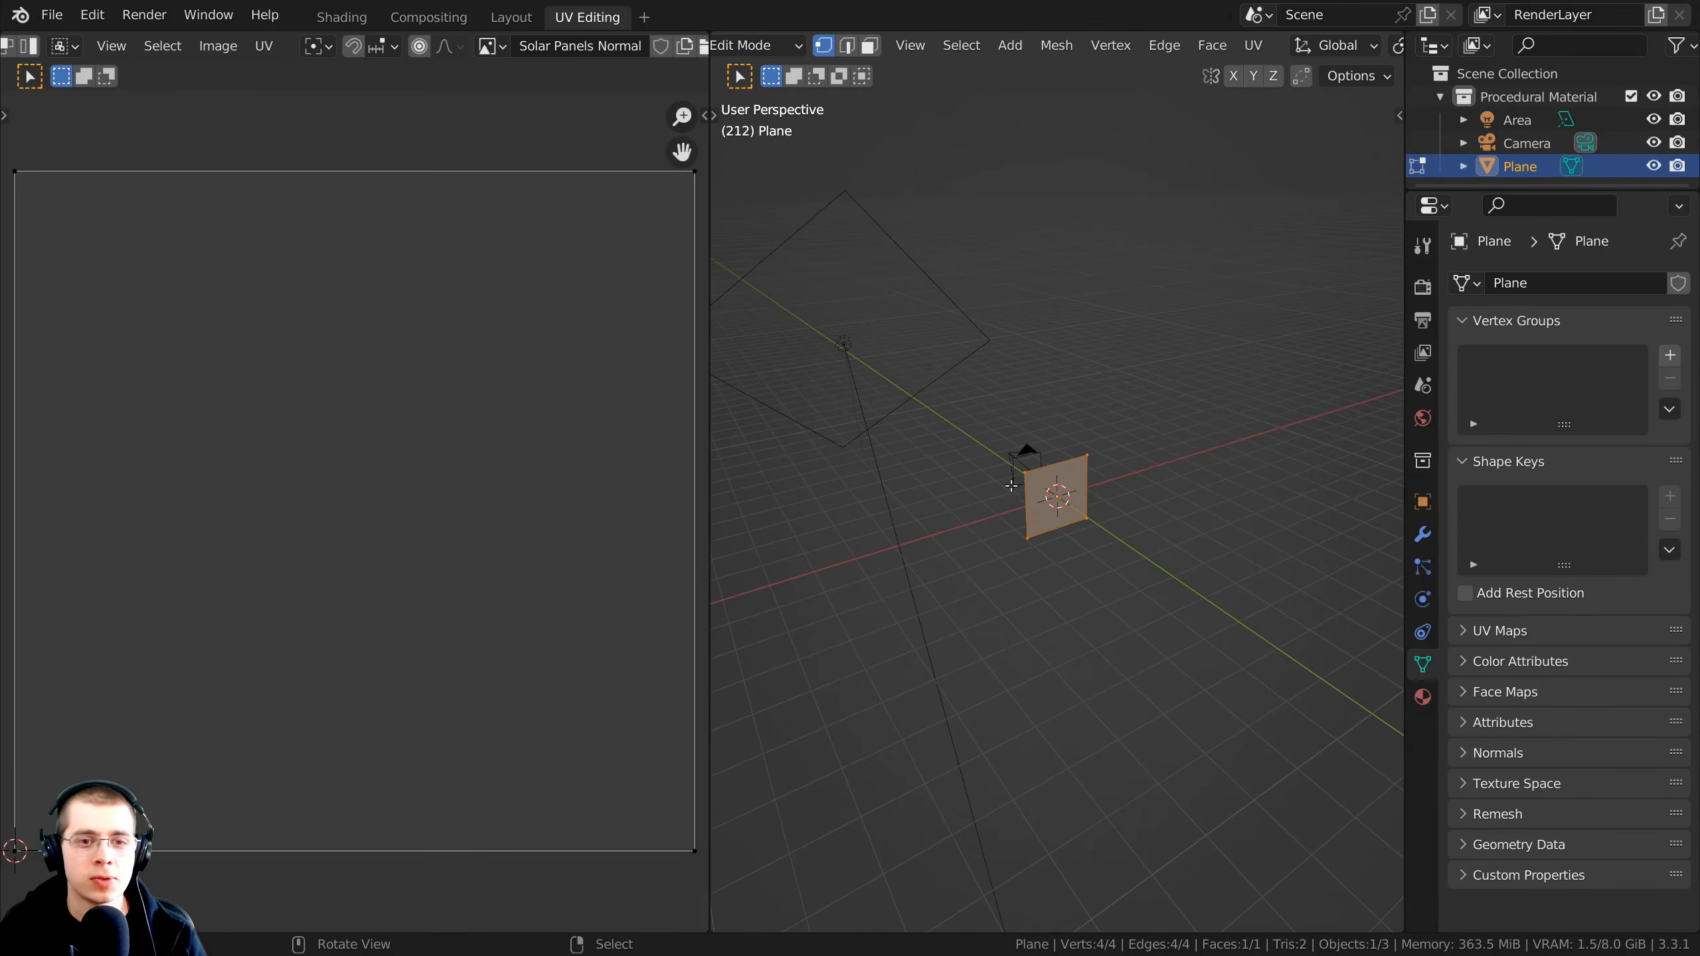
{"action": "scroll", "coordinate": [633, 334], "scroll_direction": "down", "scroll_amount": 2}
{"action": "key", "text": "a"}
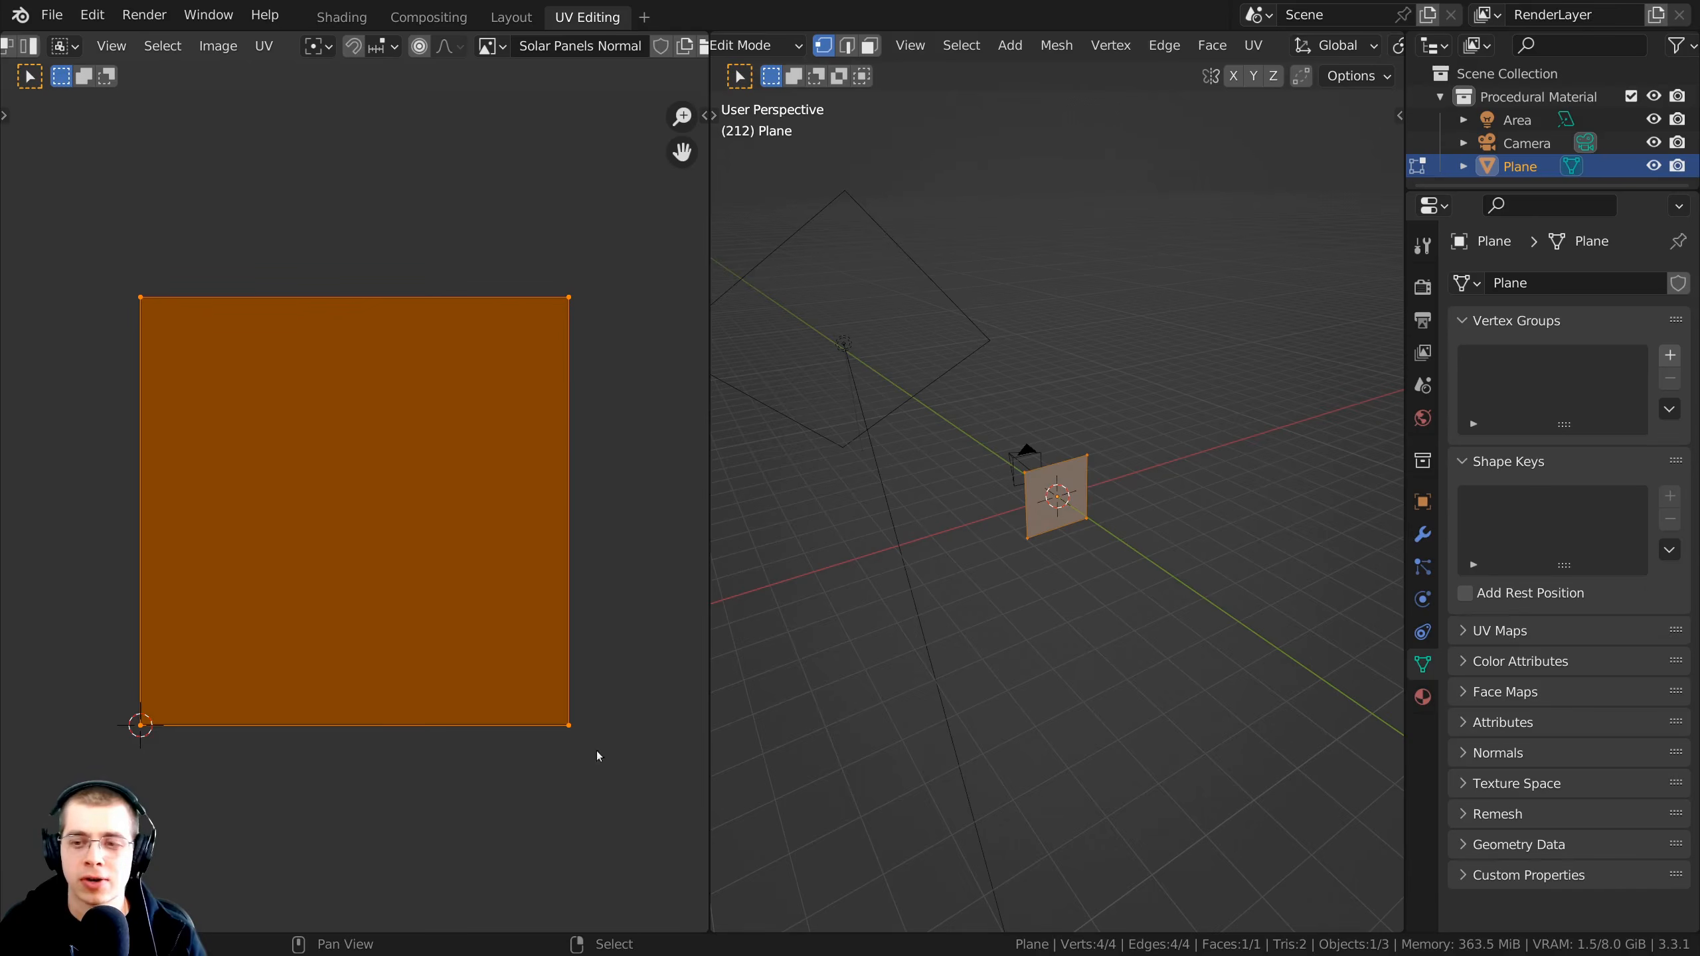
{"action": "middle_click_drag", "start_coordinate": [769, 462], "coordinate": [803, 464]}
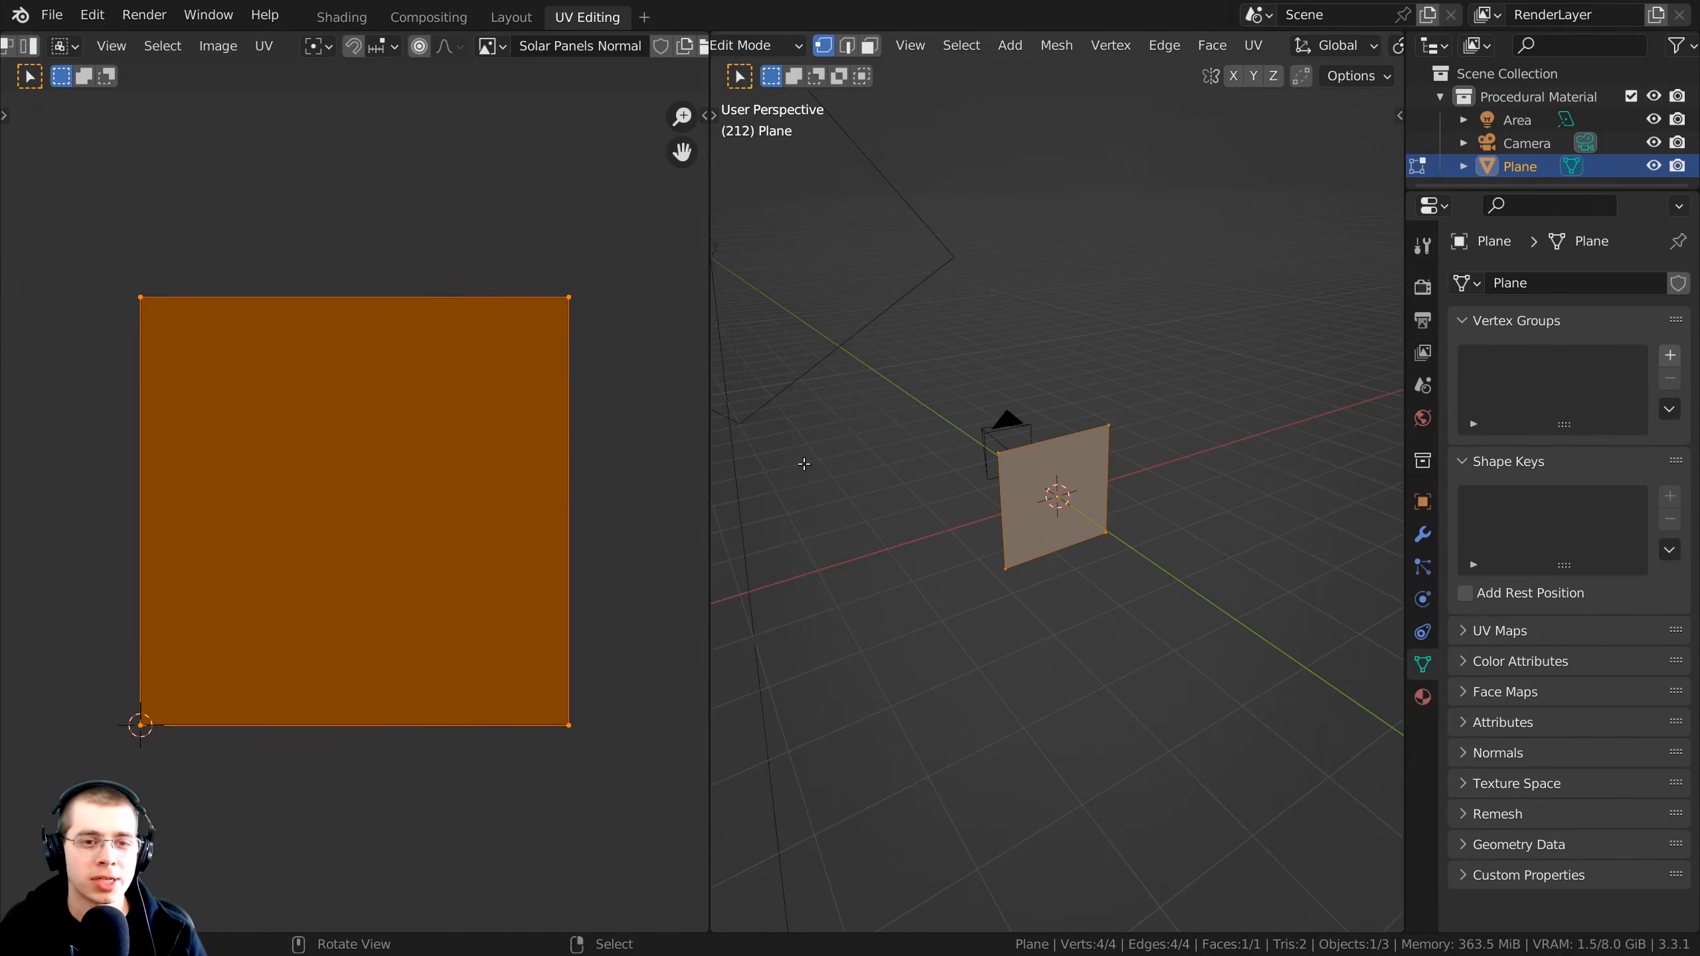
{"action": "scroll", "coordinate": [1071, 603], "scroll_direction": "up", "scroll_amount": 2}
{"action": "middle_click_drag", "start_coordinate": [1071, 603], "coordinate": [1159, 658]}
{"action": "key", "text": "u"}
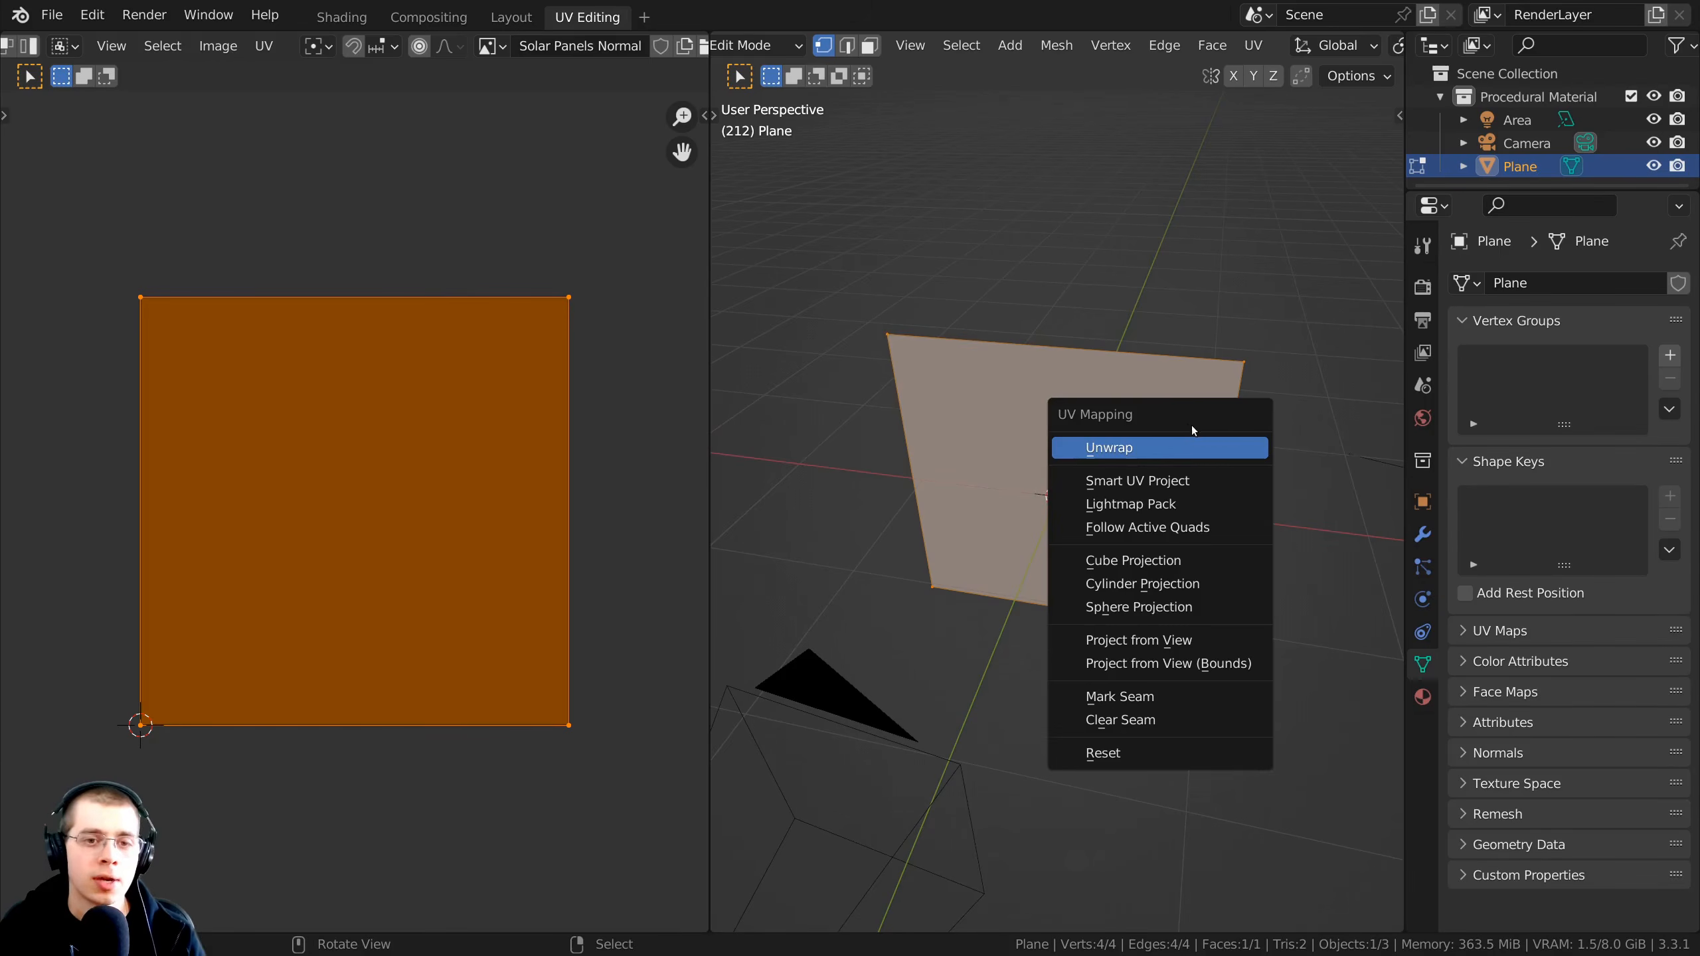
{"action": "key", "text": "u"}
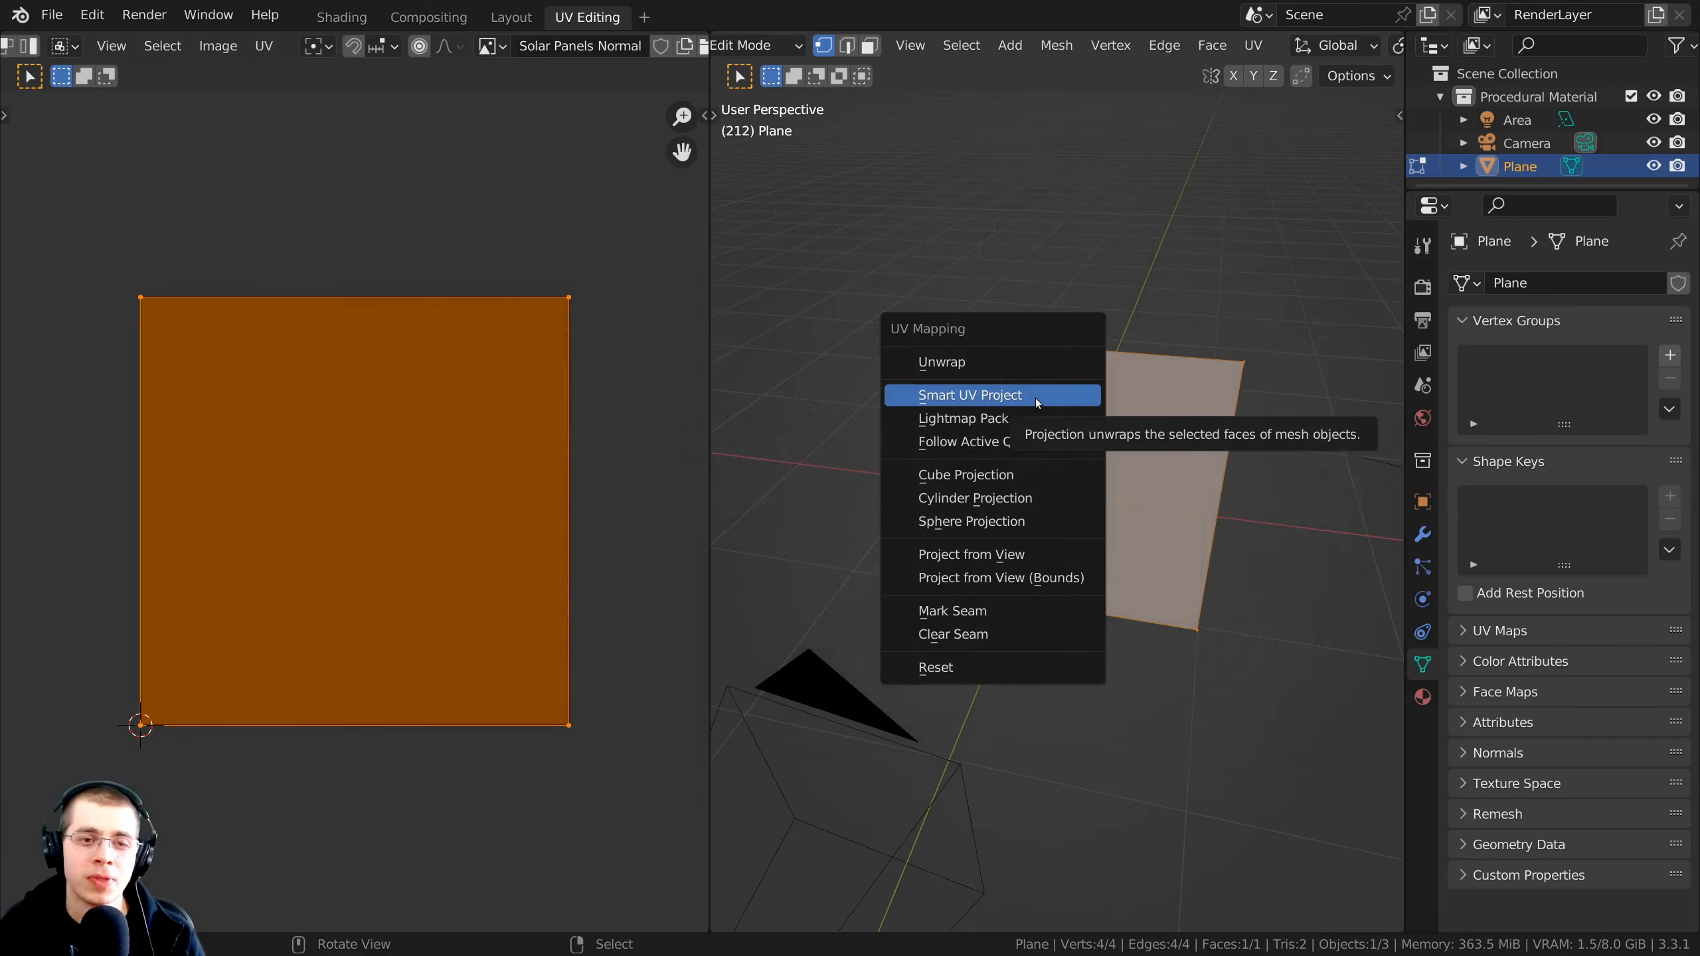
{"action": "left_click", "coordinate": [1012, 360]}
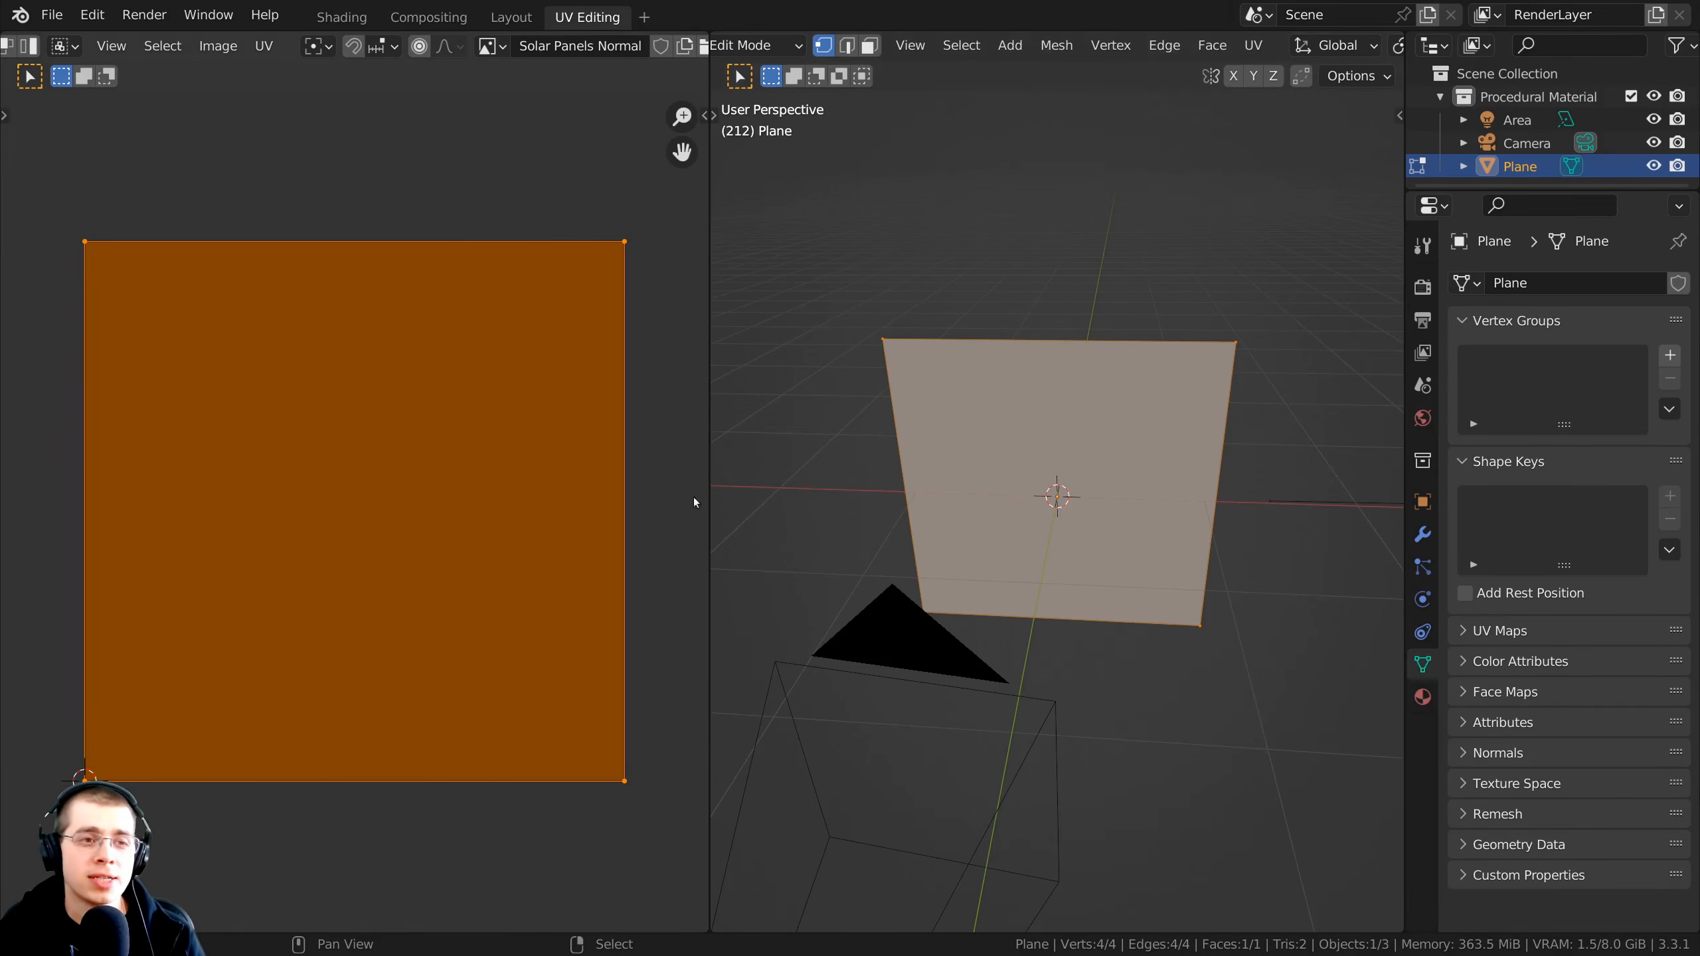
{"action": "key", "text": "s"}
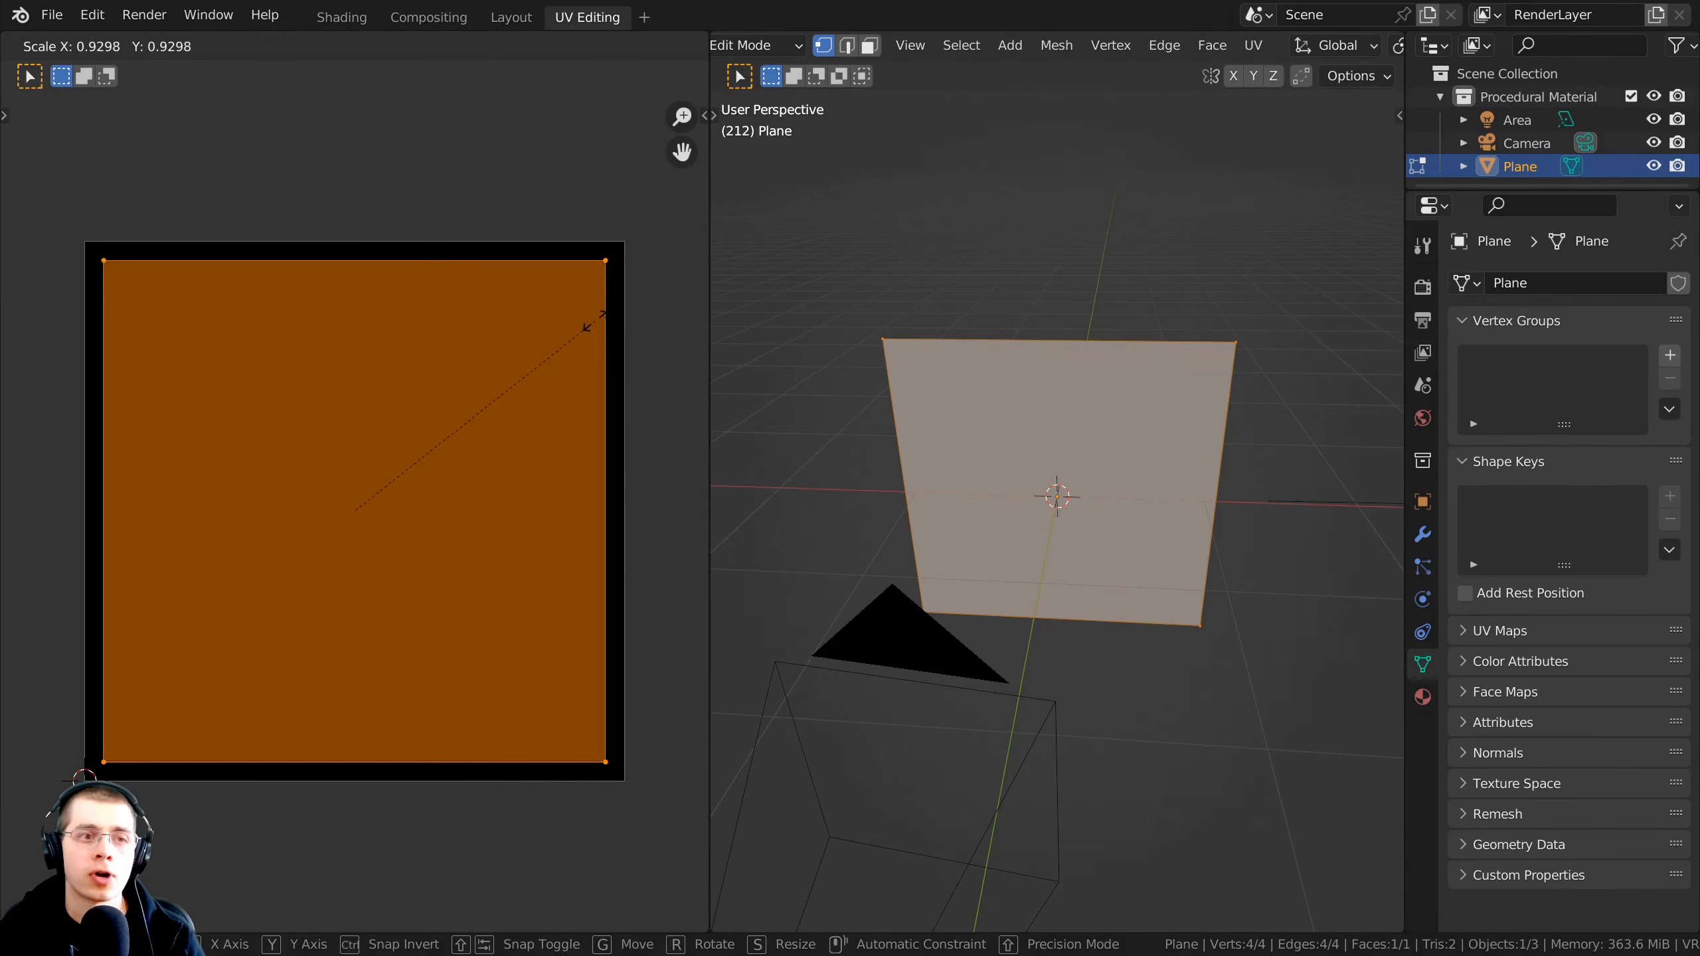
{"action": "key", "text": "g"}
{"action": "key", "text": "Escape"}
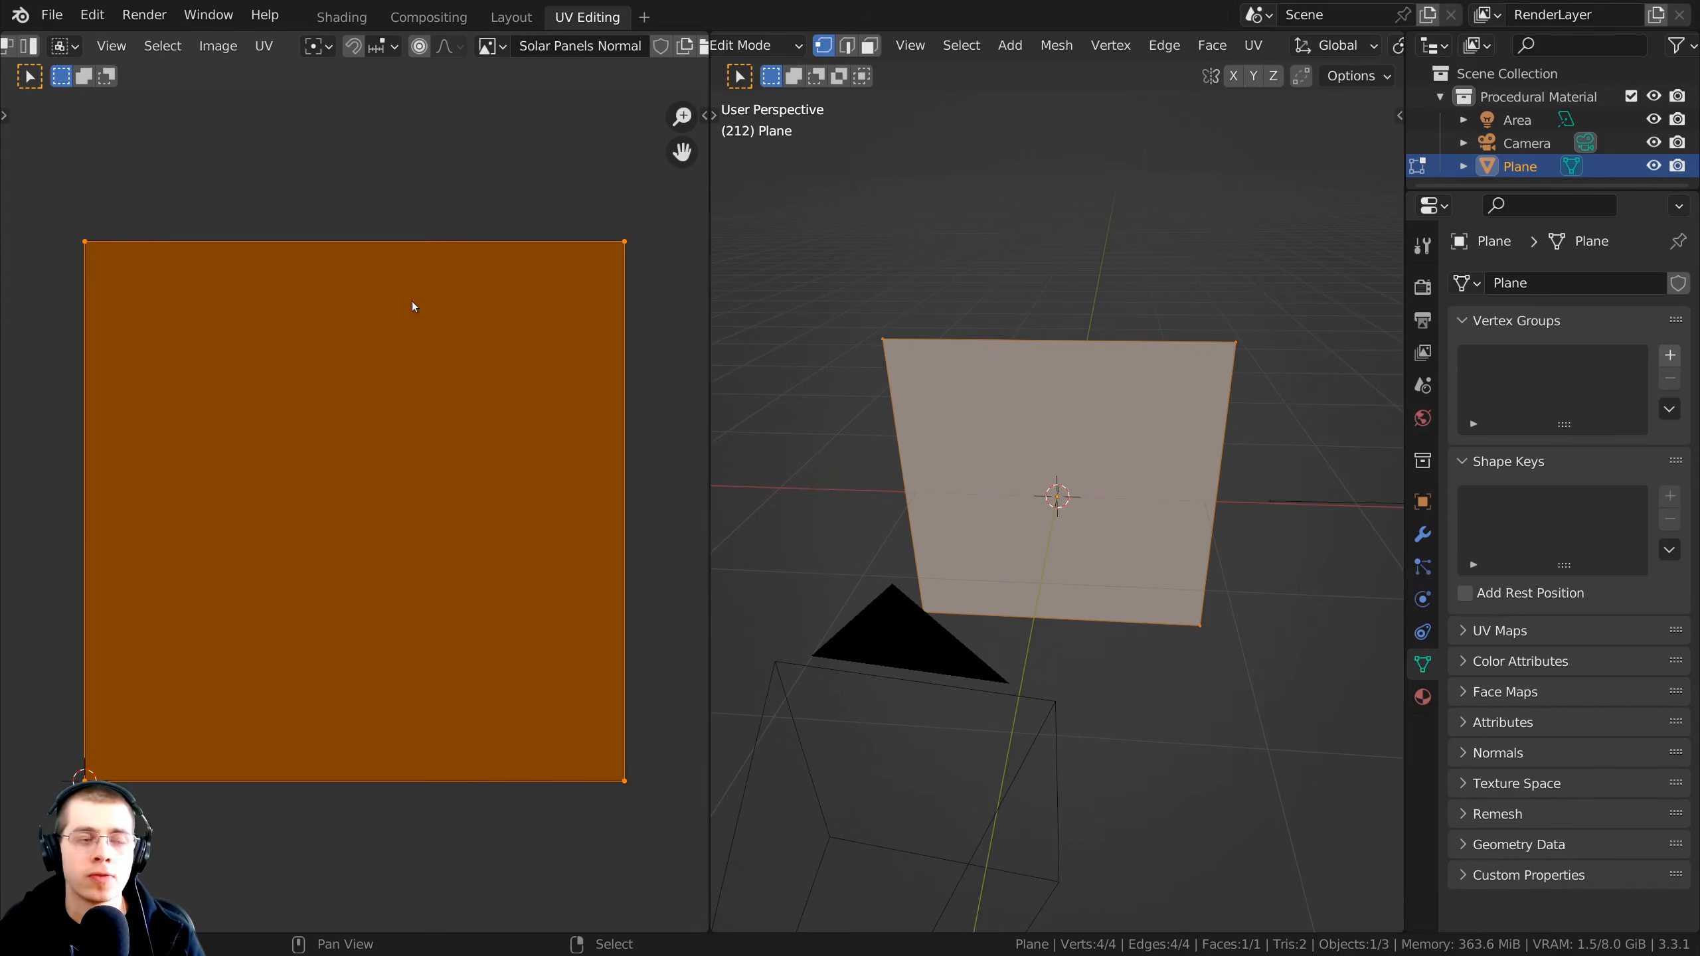
Step: Return to the Shading workspace, show the render properties in a wider area, and choose Cycles as the render engine
{"action": "left_click", "coordinate": [340, 16]}
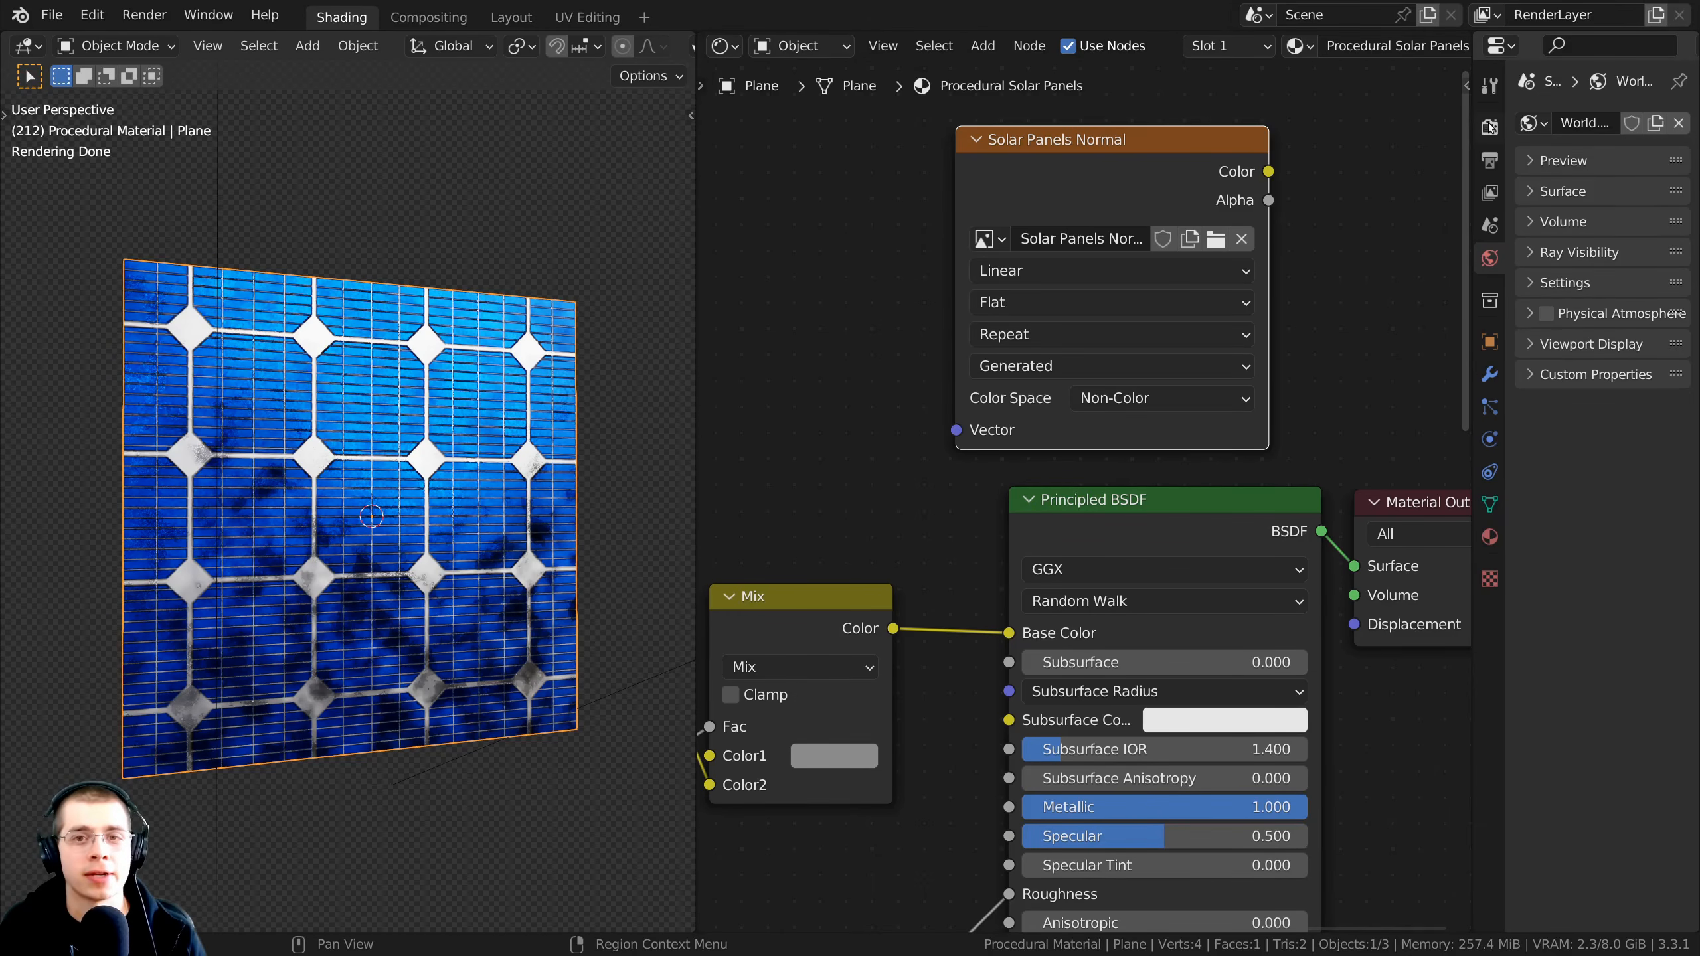
{"action": "left_click", "coordinate": [1490, 126]}
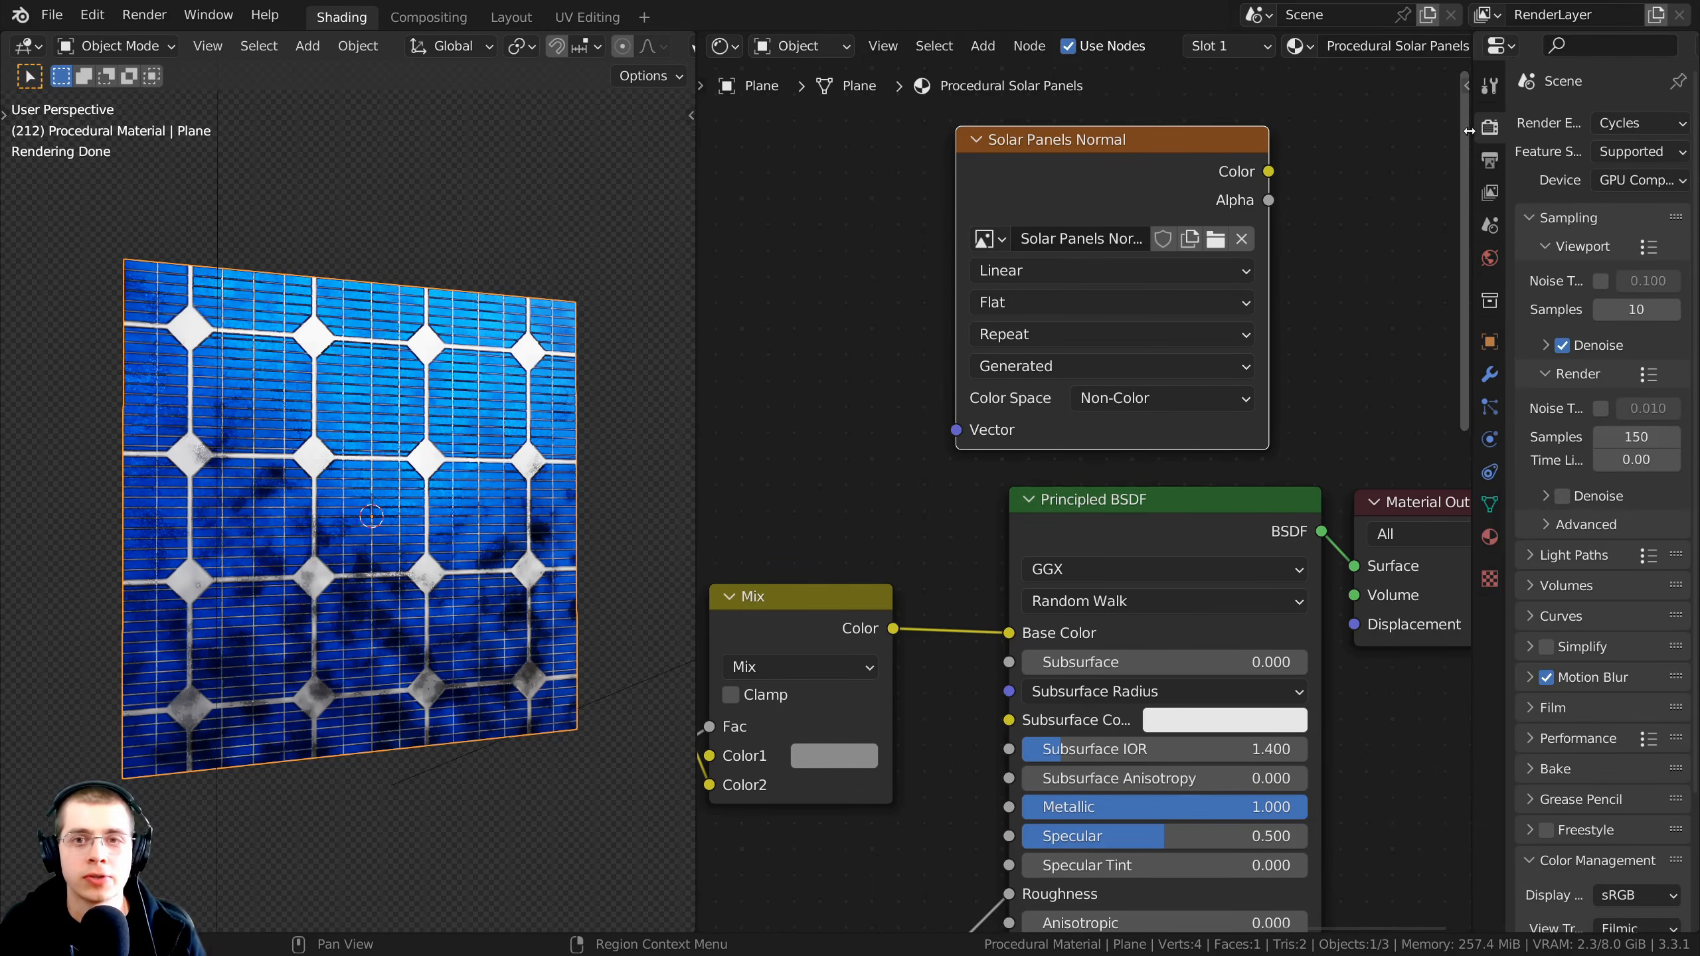
{"action": "left_click_drag", "start_coordinate": [1471, 133], "coordinate": [1306, 132]}
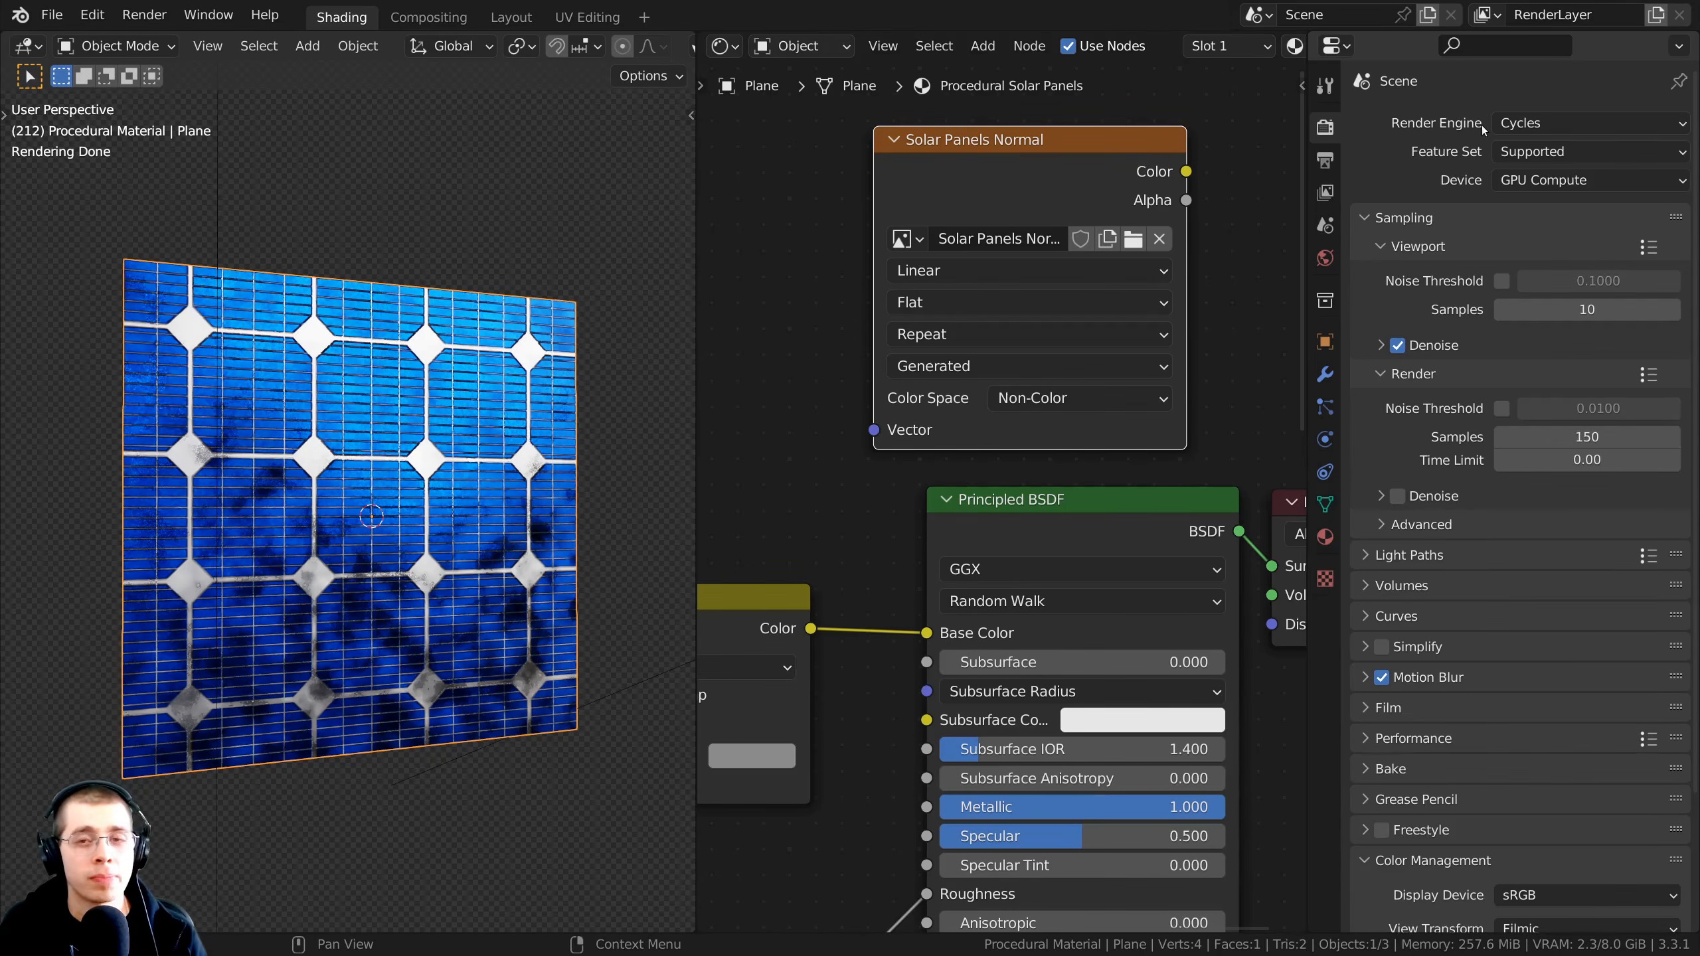
{"action": "left_click", "coordinate": [1532, 125]}
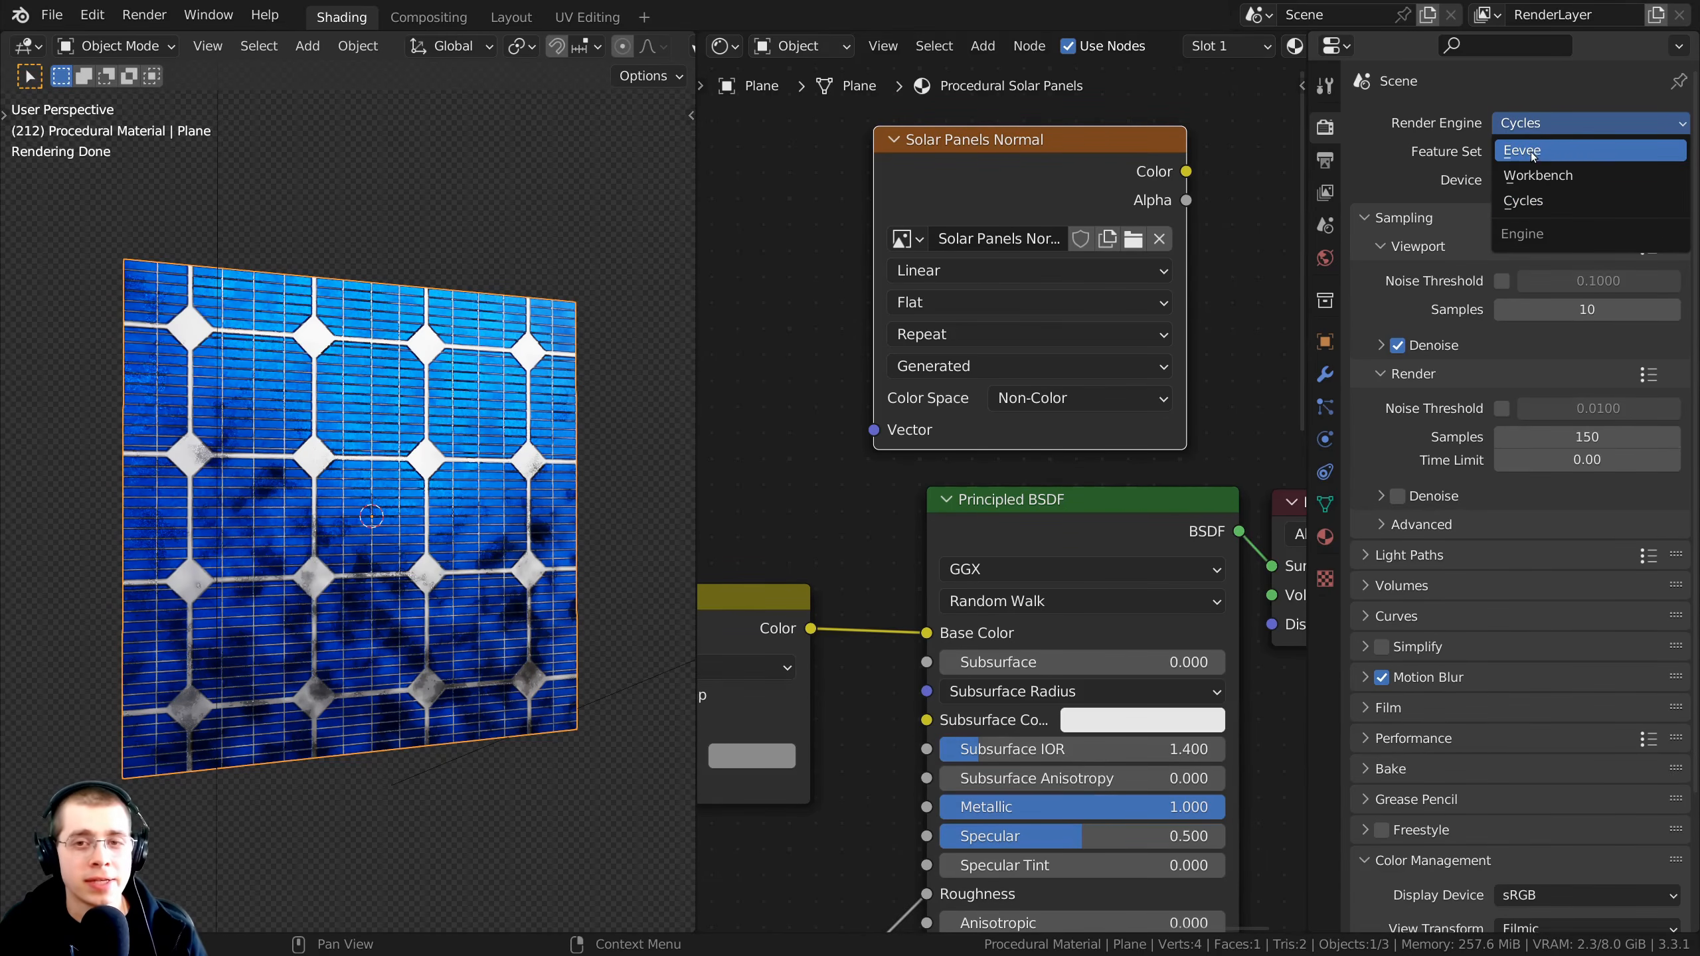
{"action": "left_click", "coordinate": [1523, 200]}
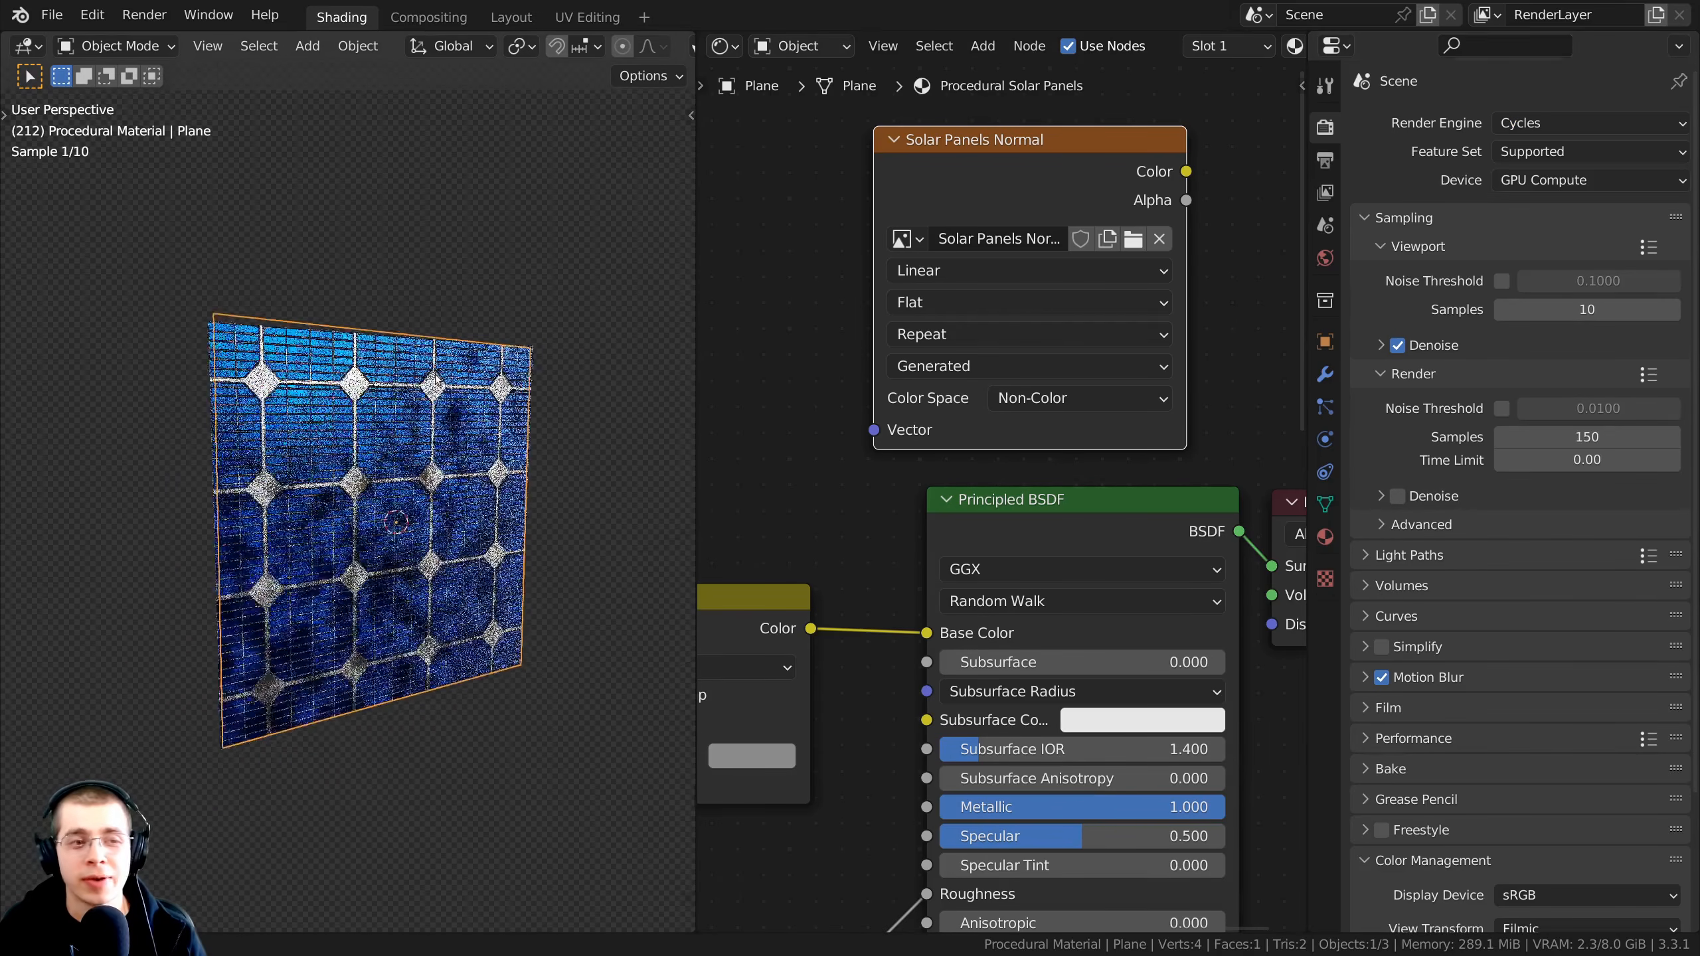
{"action": "left_click", "coordinate": [1532, 125]}
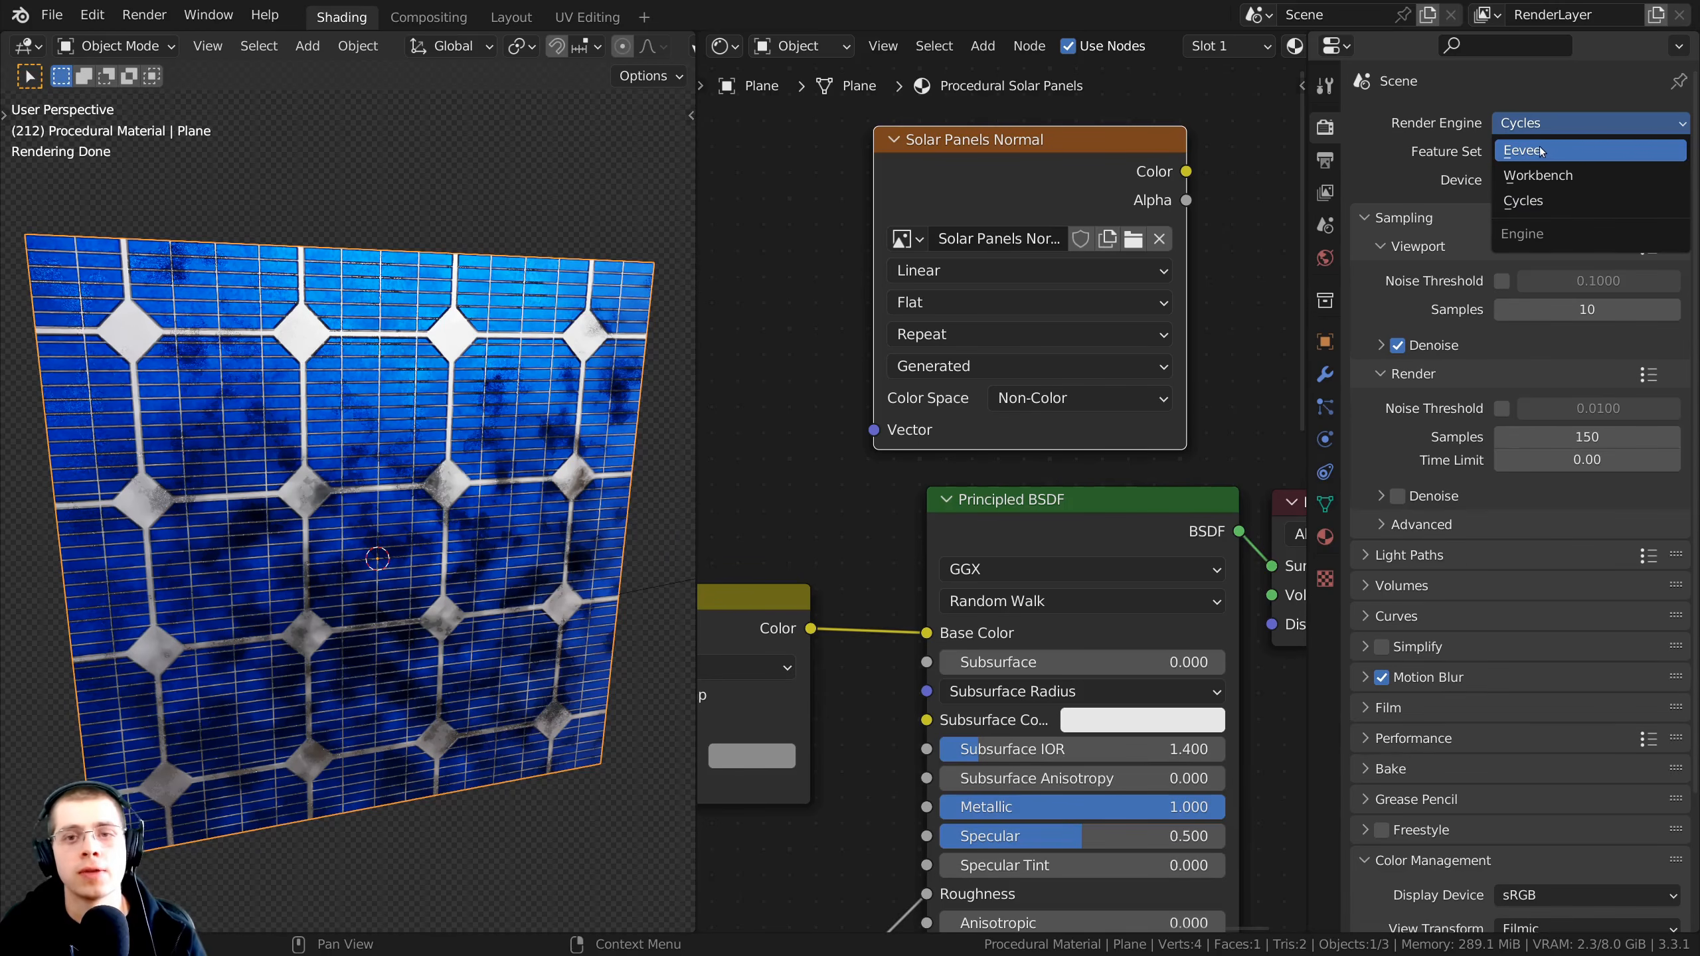
{"action": "left_click", "coordinate": [1523, 203]}
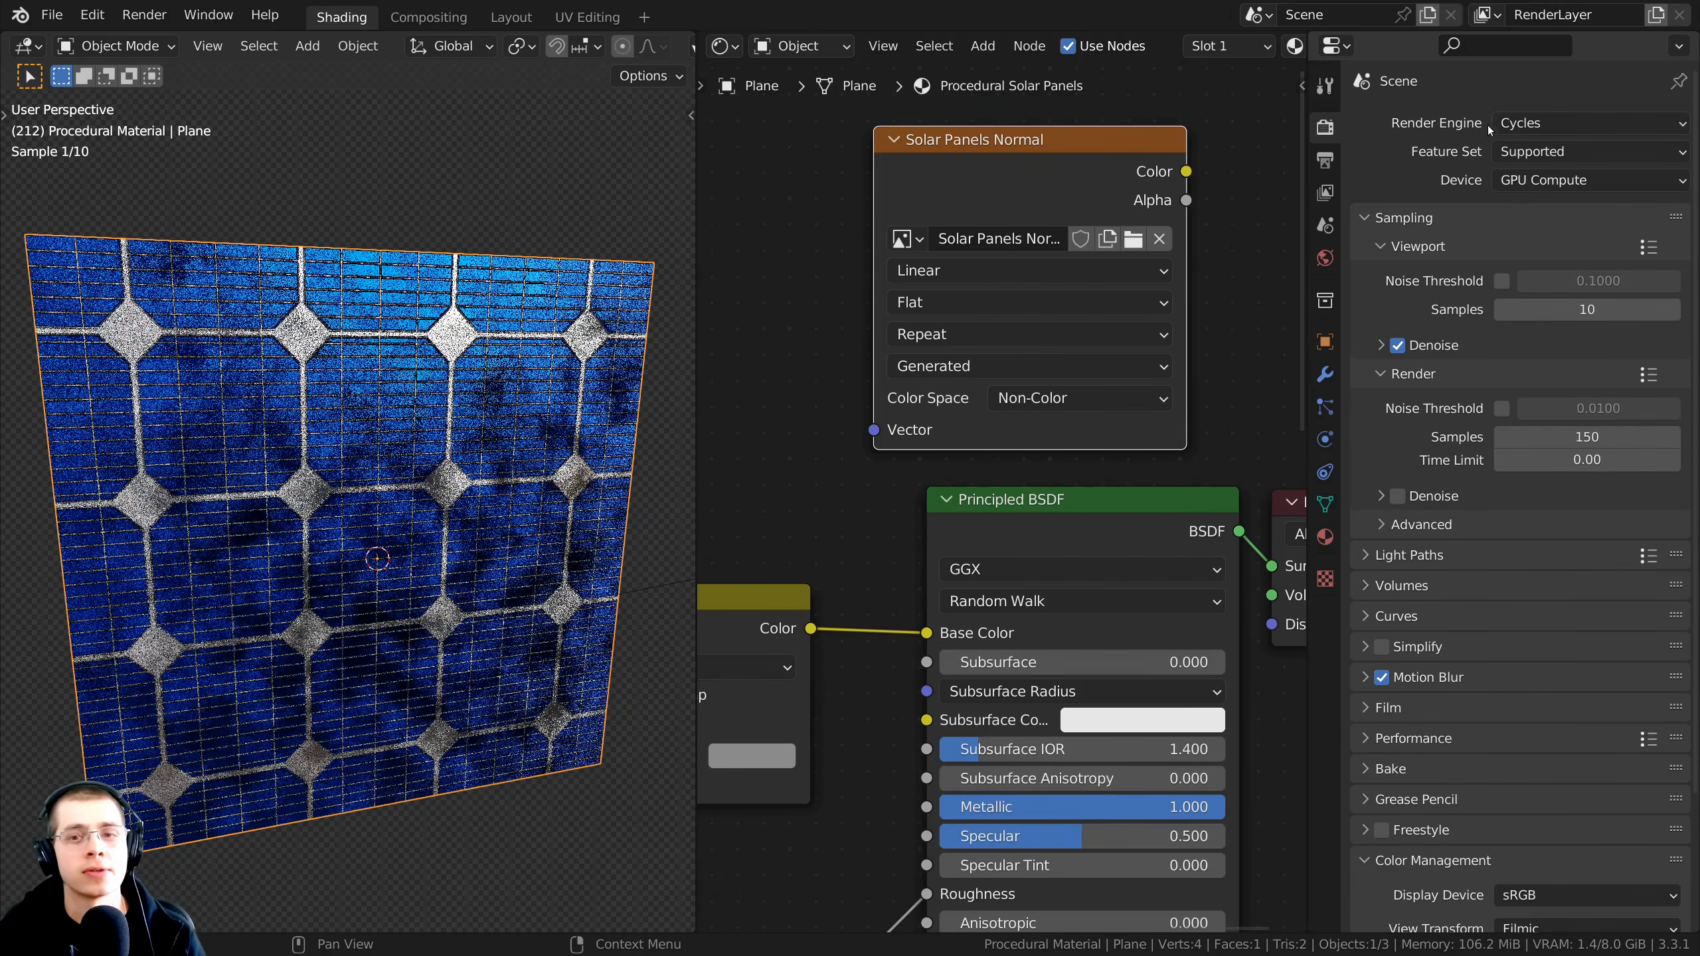
Step: Set the final render sample count to 10
{"action": "left_click", "coordinate": [1382, 218]}
{"action": "left_click", "coordinate": [1381, 218]}
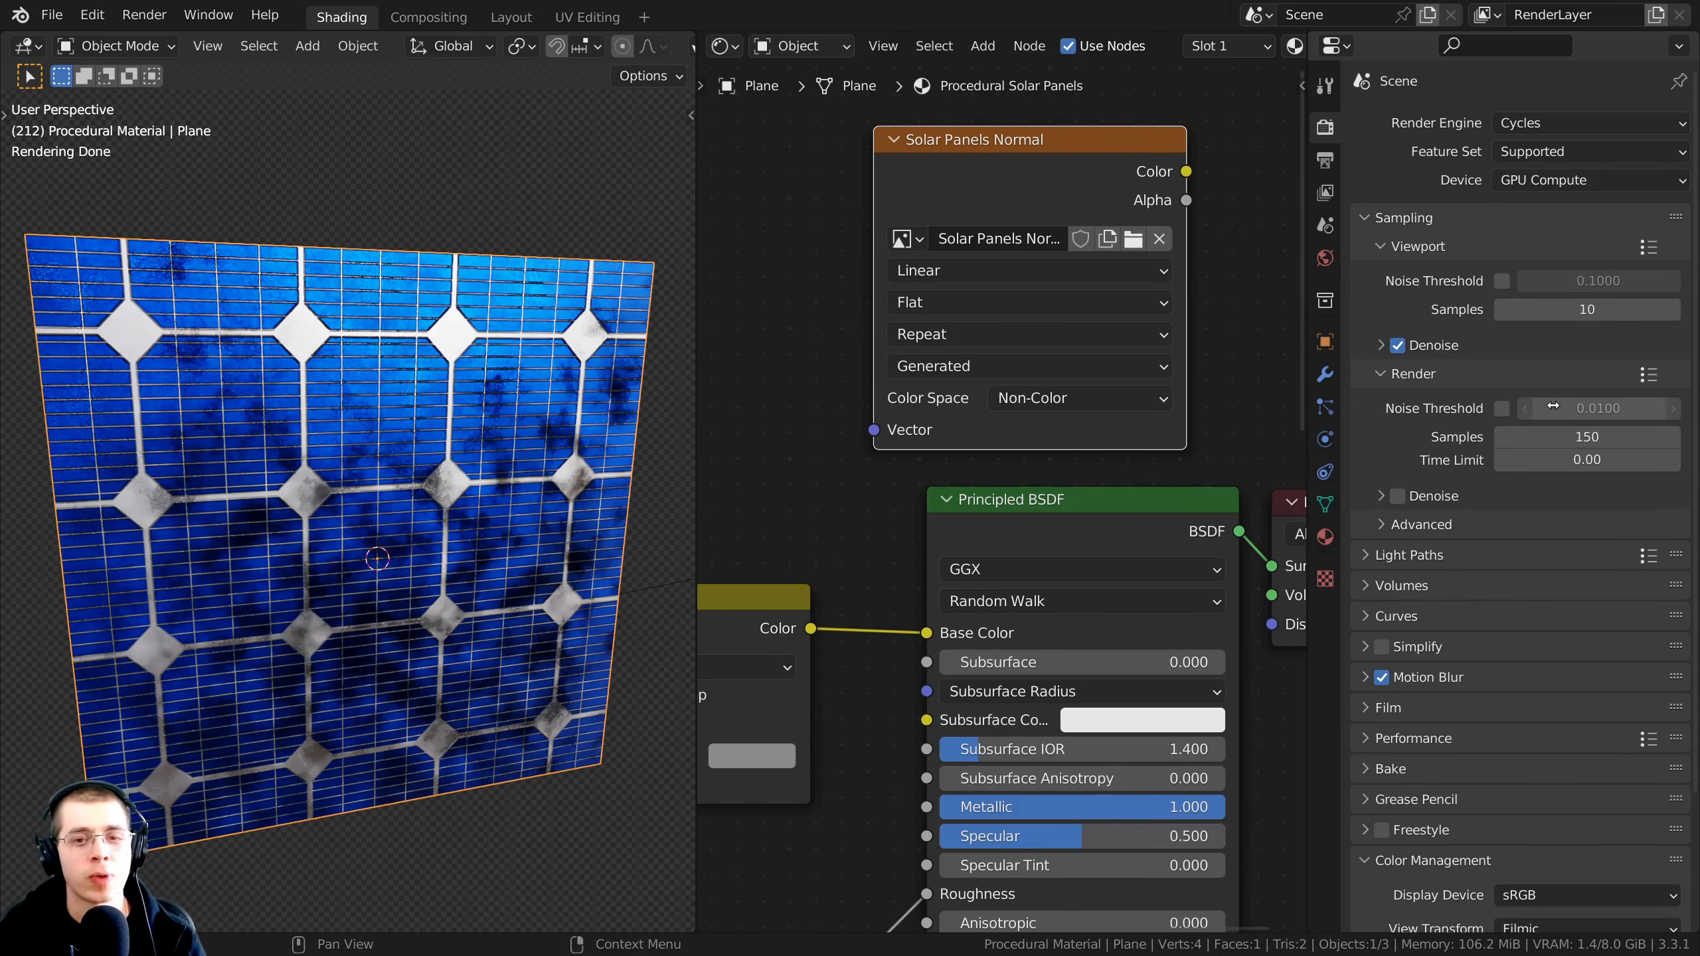
{"action": "left_click", "coordinate": [1374, 221]}
{"action": "left_click", "coordinate": [1373, 221]}
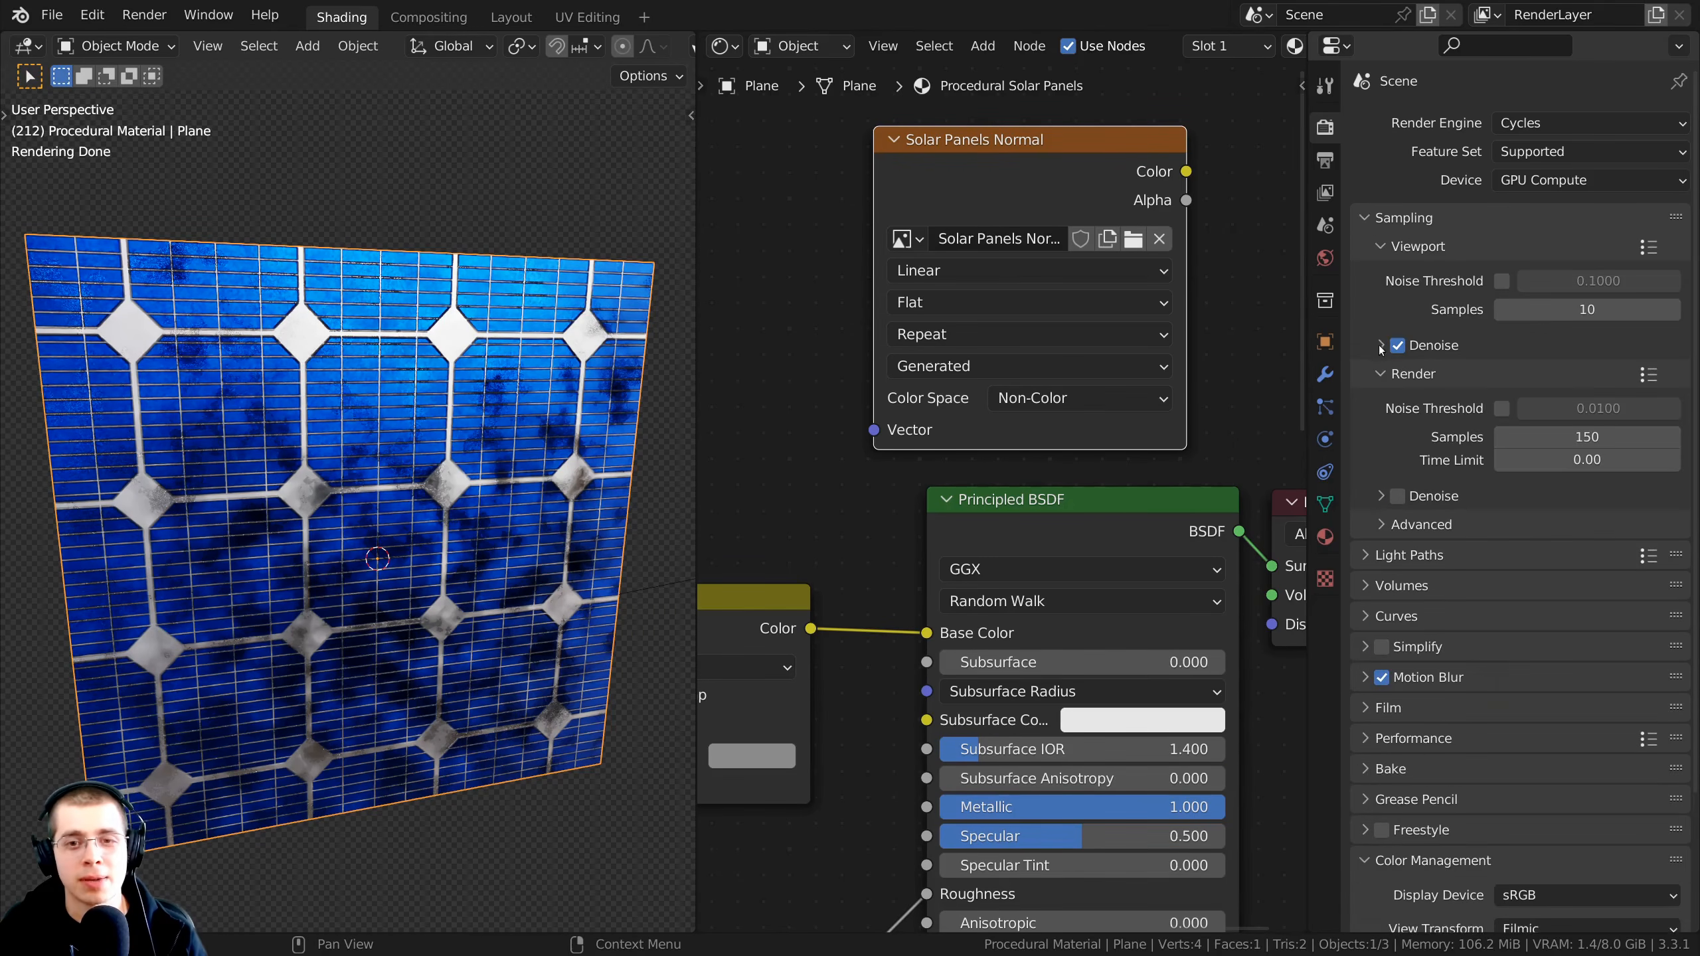
{"action": "double_click", "coordinate": [1533, 435]}
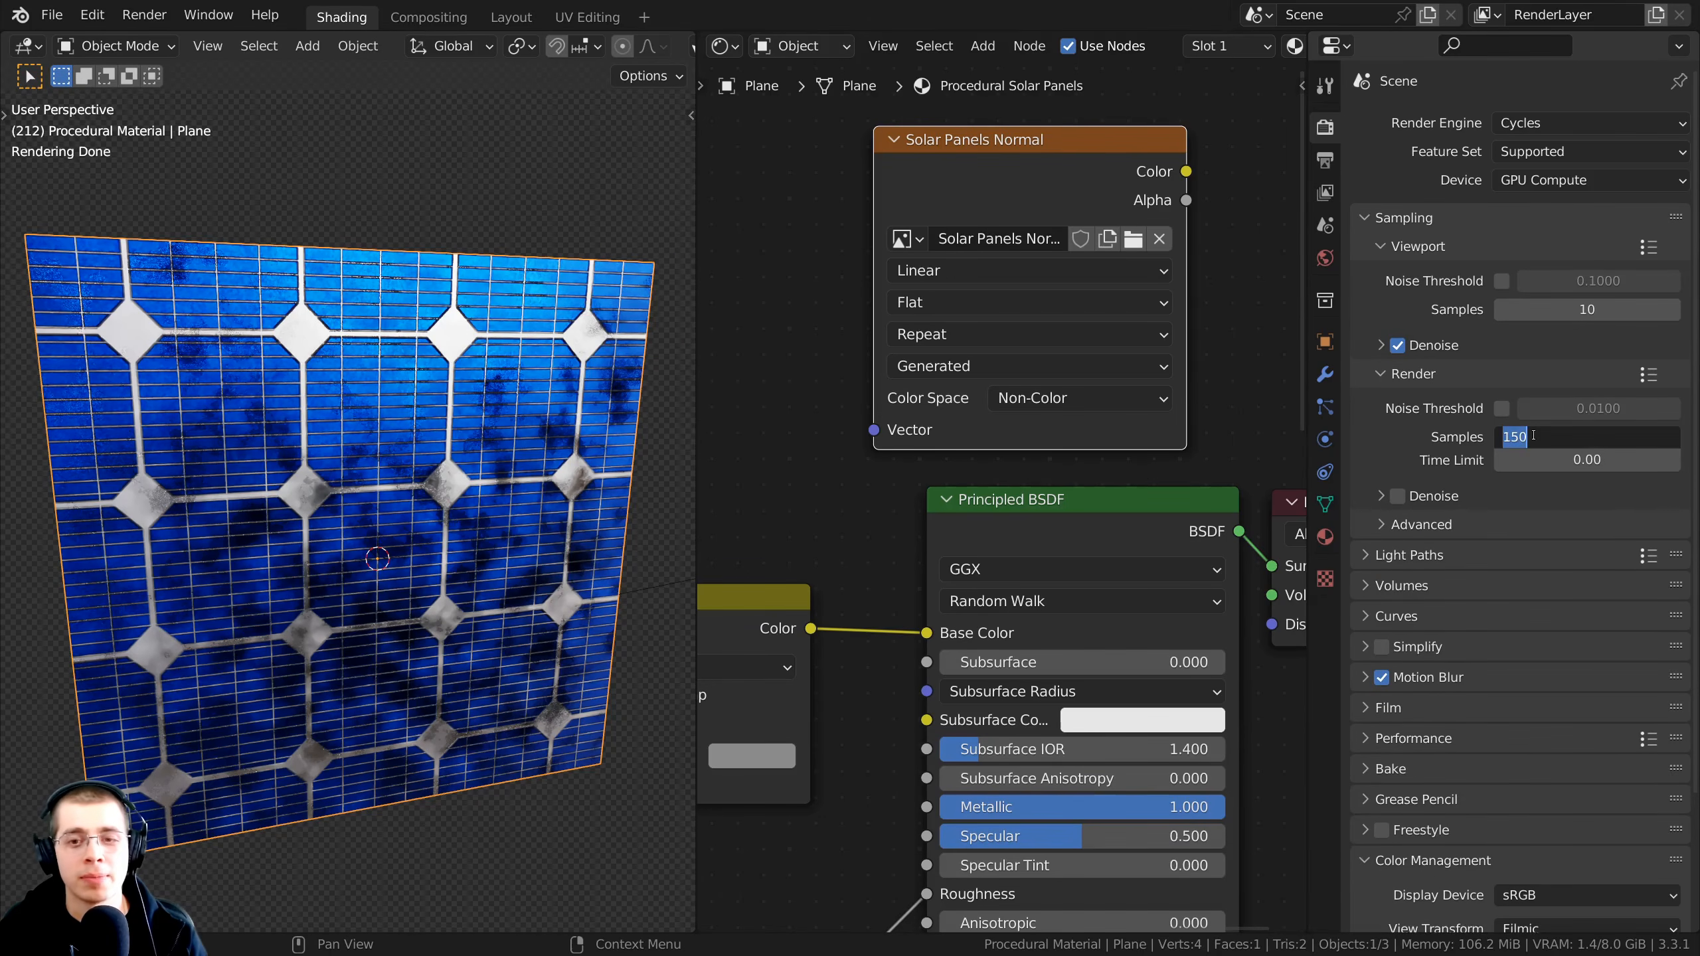
{"action": "type", "text": "10"}
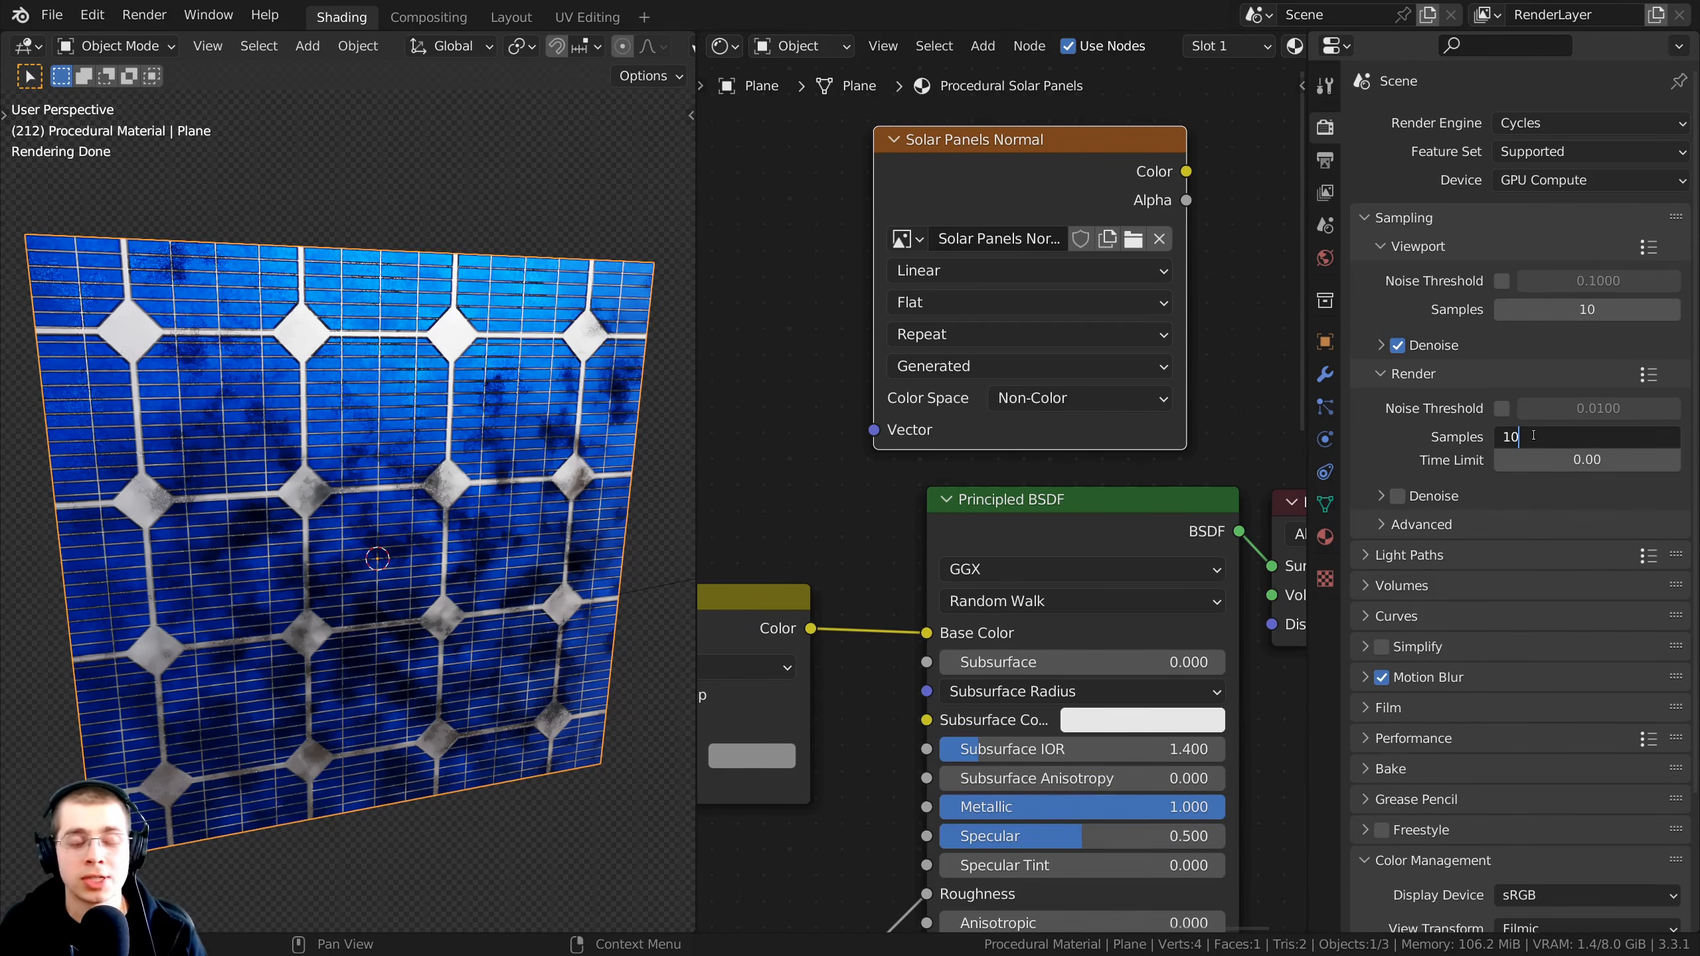
{"action": "key", "text": "Return"}
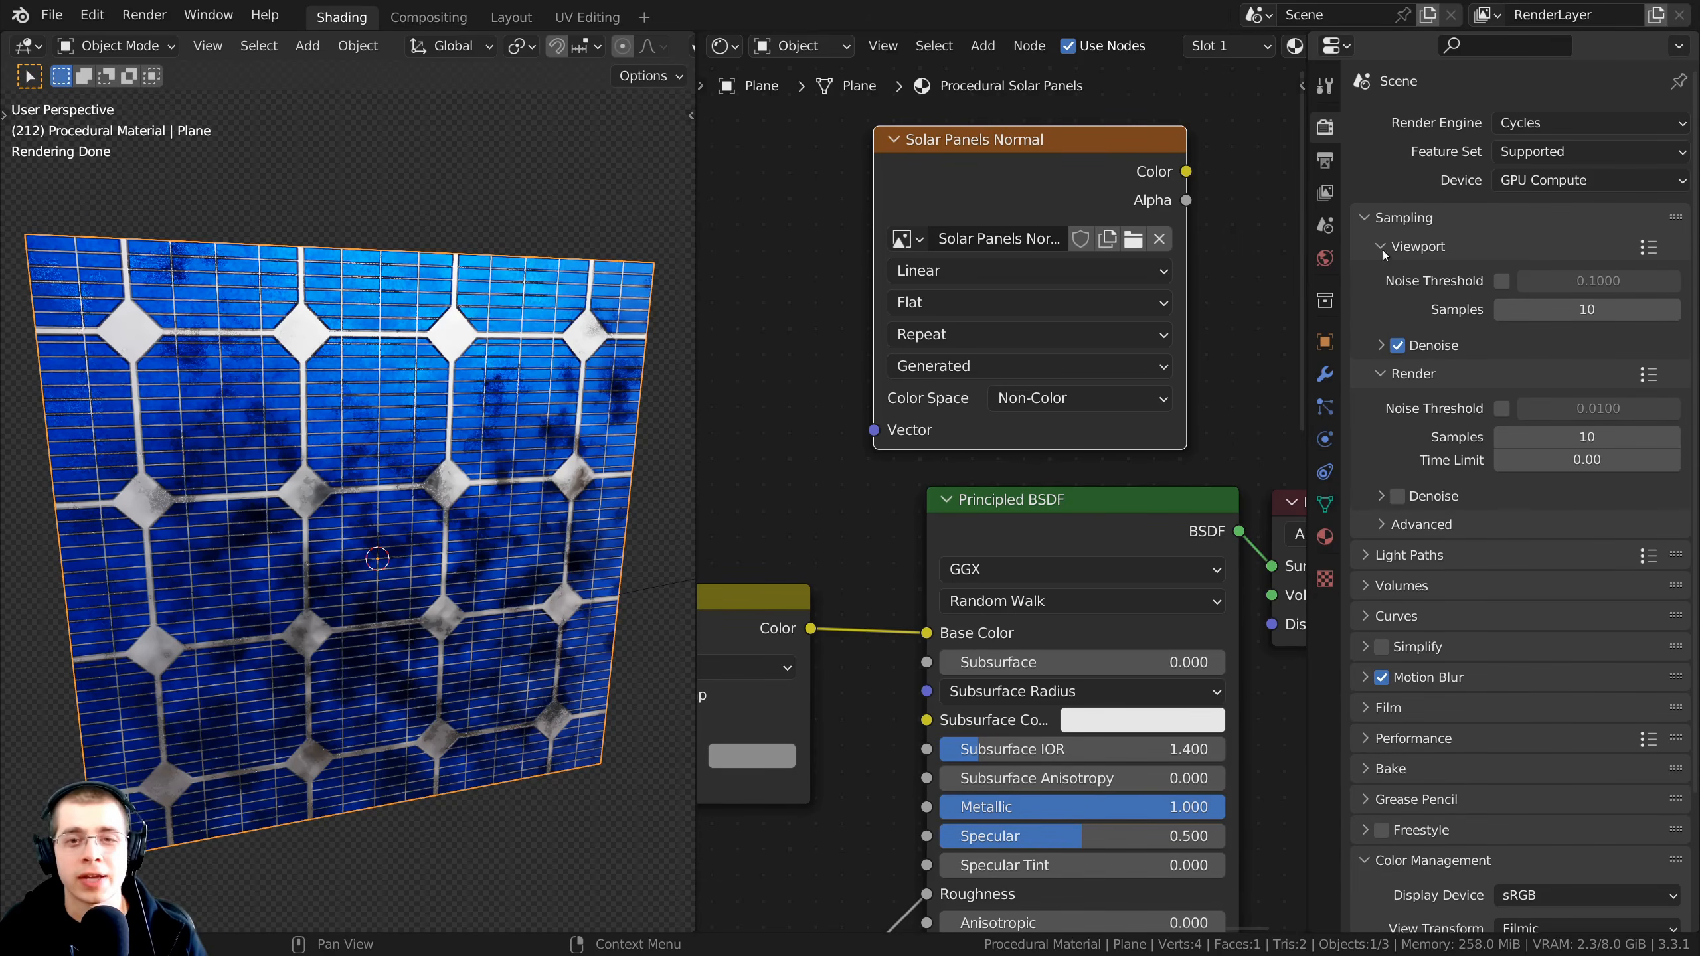
Step: Collapse the Sampling settings, expand the Bake settings, and set the bake type to Normal
{"action": "left_click", "coordinate": [1366, 219]}
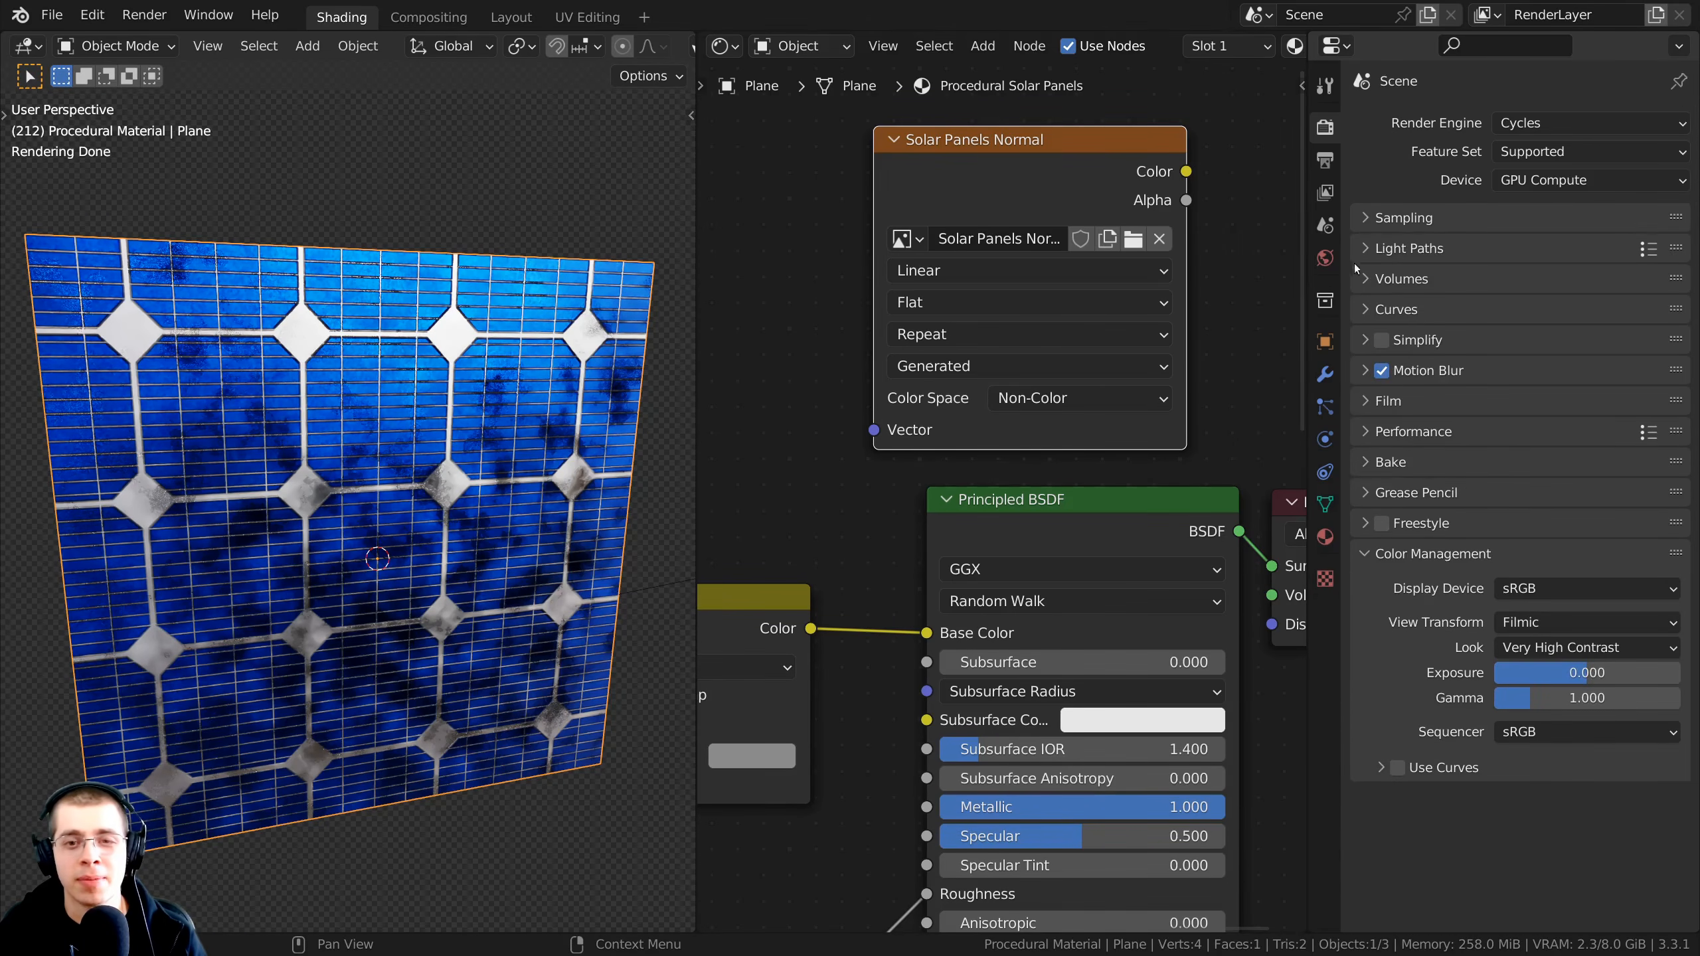
{"action": "left_click", "coordinate": [1367, 466]}
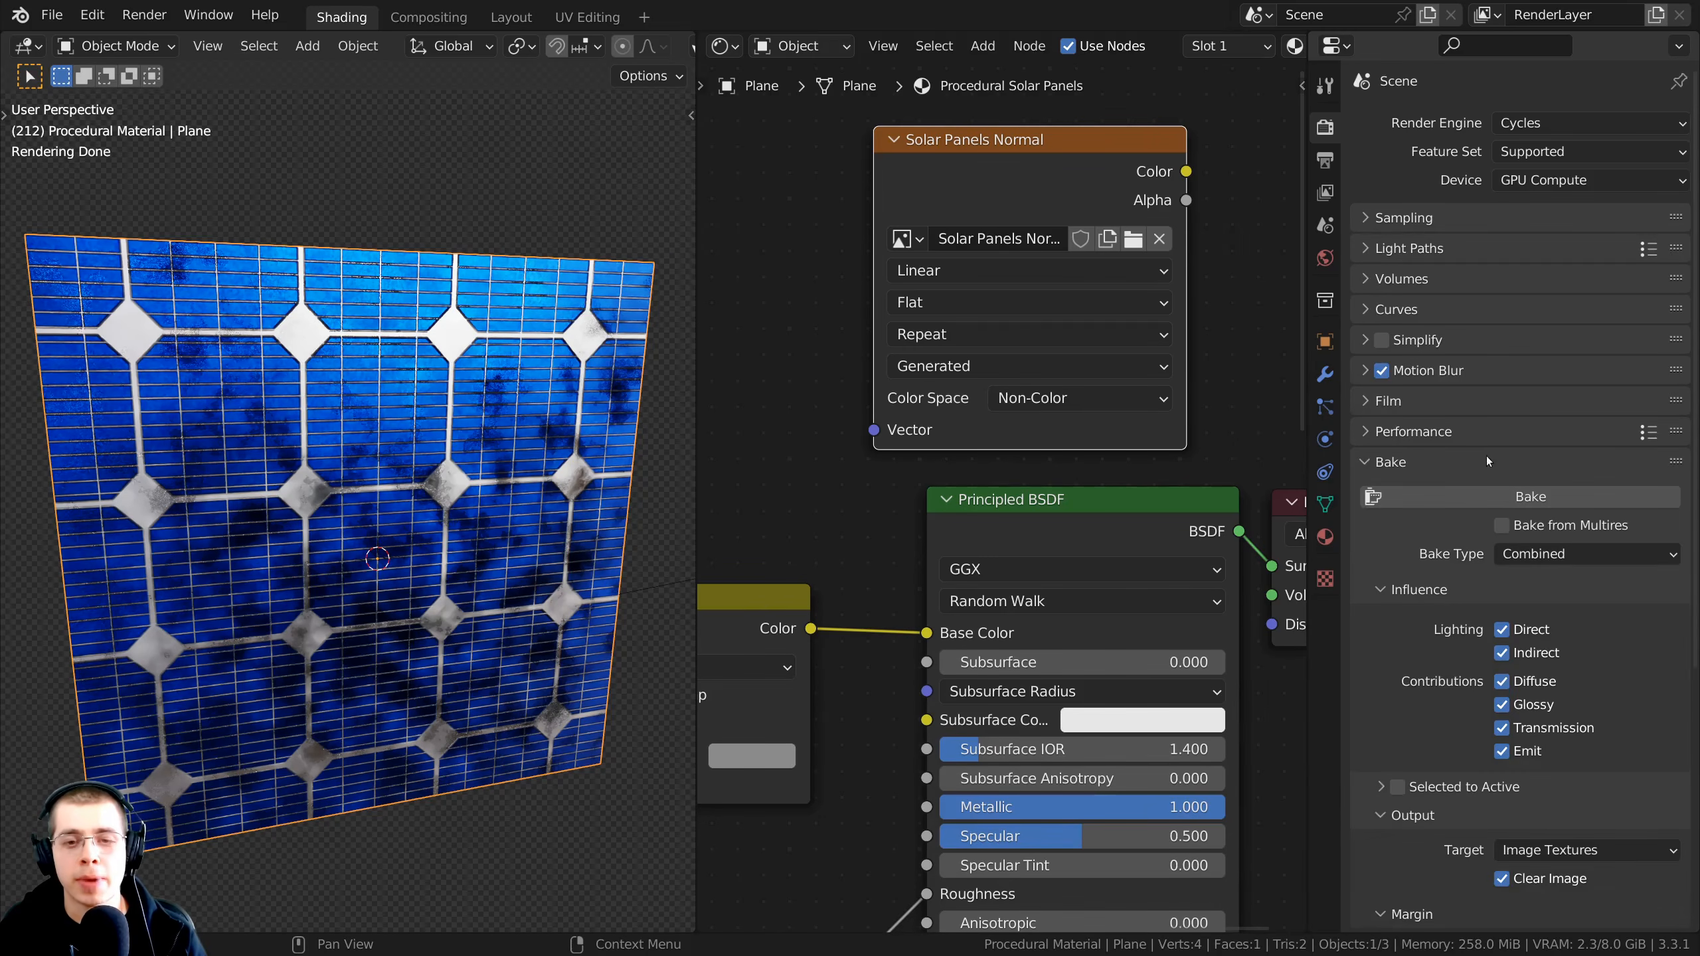
{"action": "left_click", "coordinate": [1532, 123]}
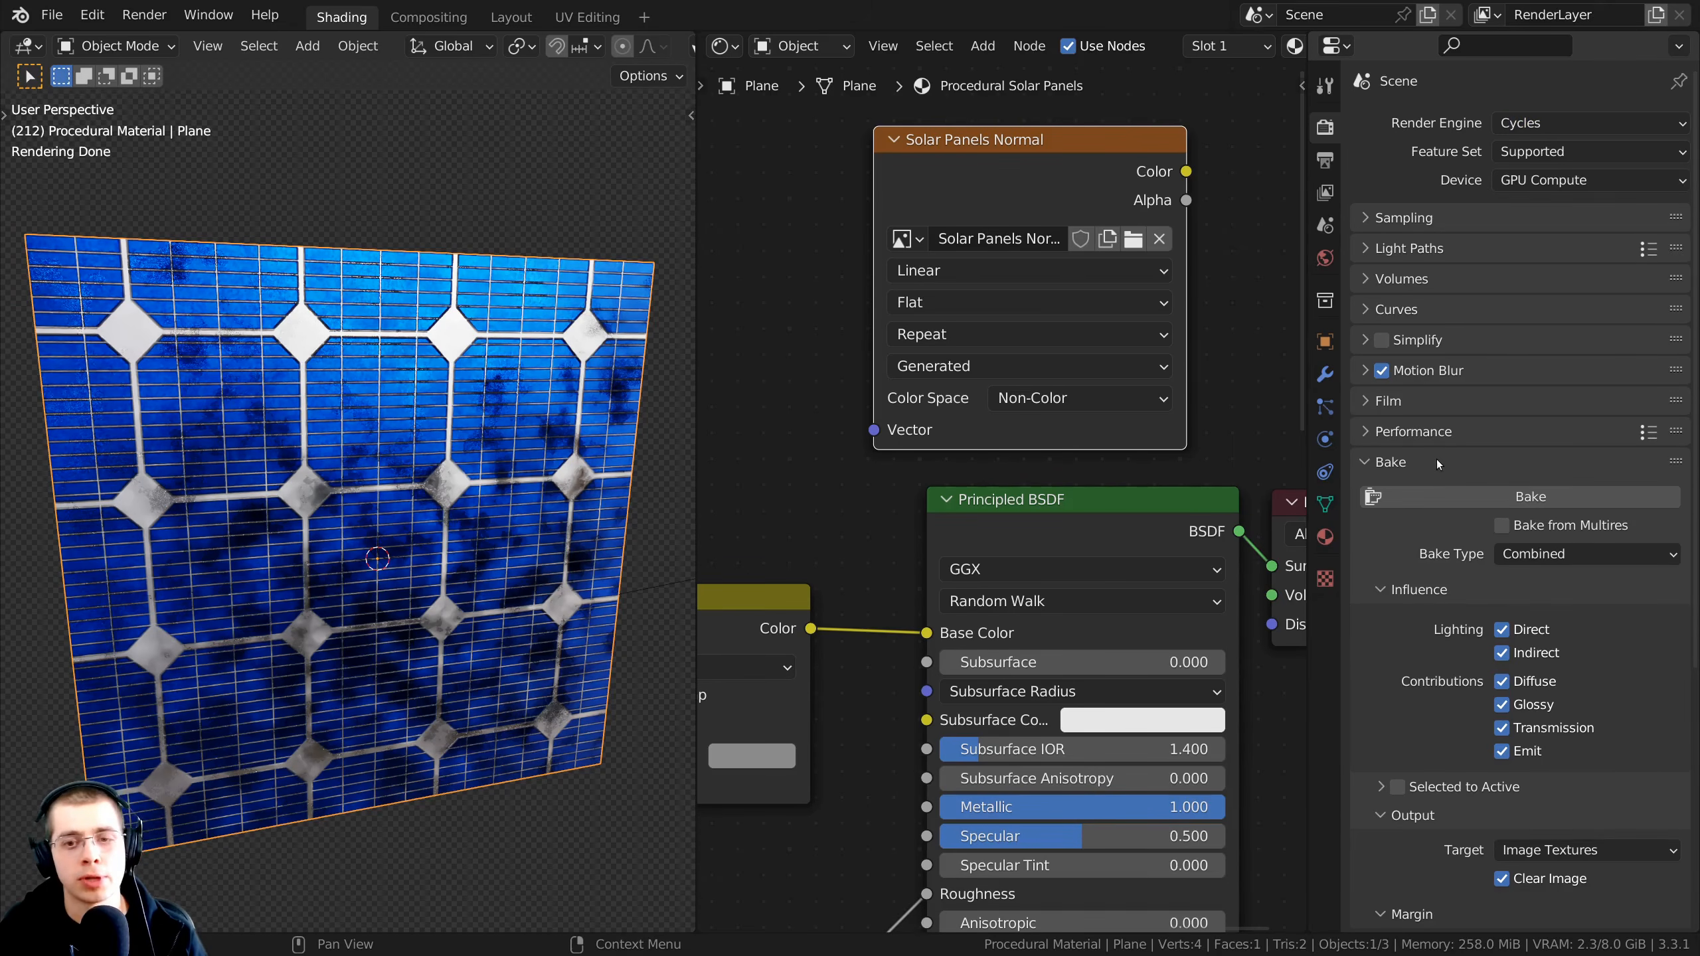
{"action": "scroll", "coordinate": [1437, 464], "scroll_direction": "down", "scroll_amount": 2}
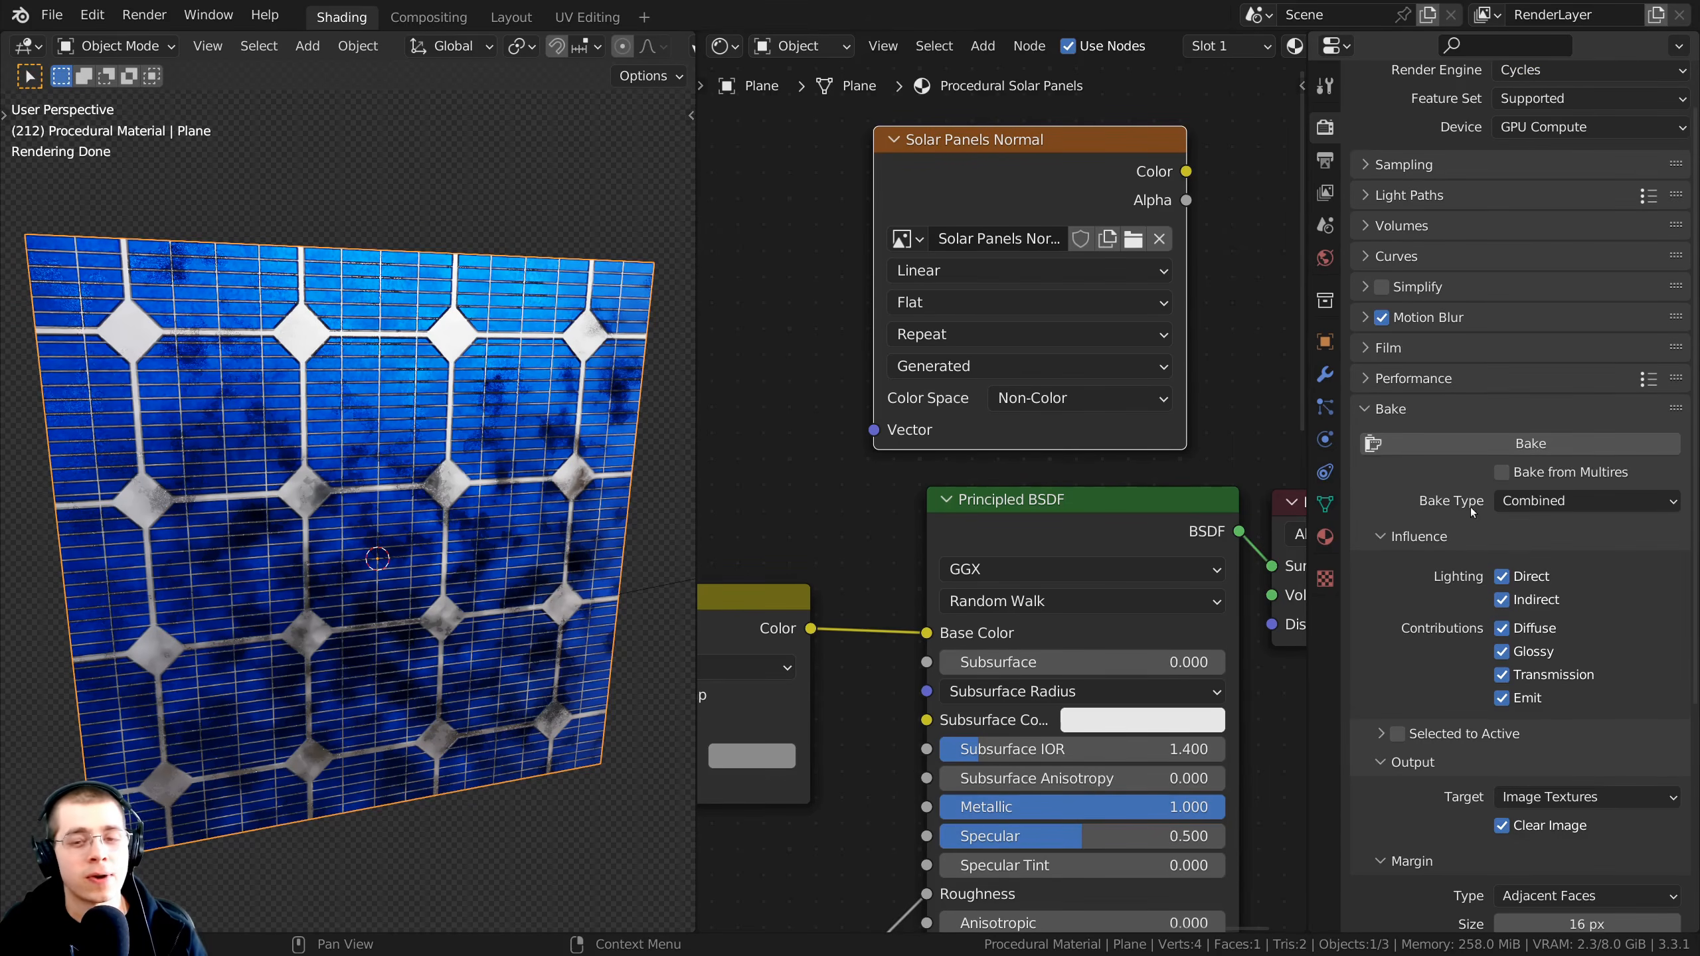
{"action": "left_click", "coordinate": [1519, 503]}
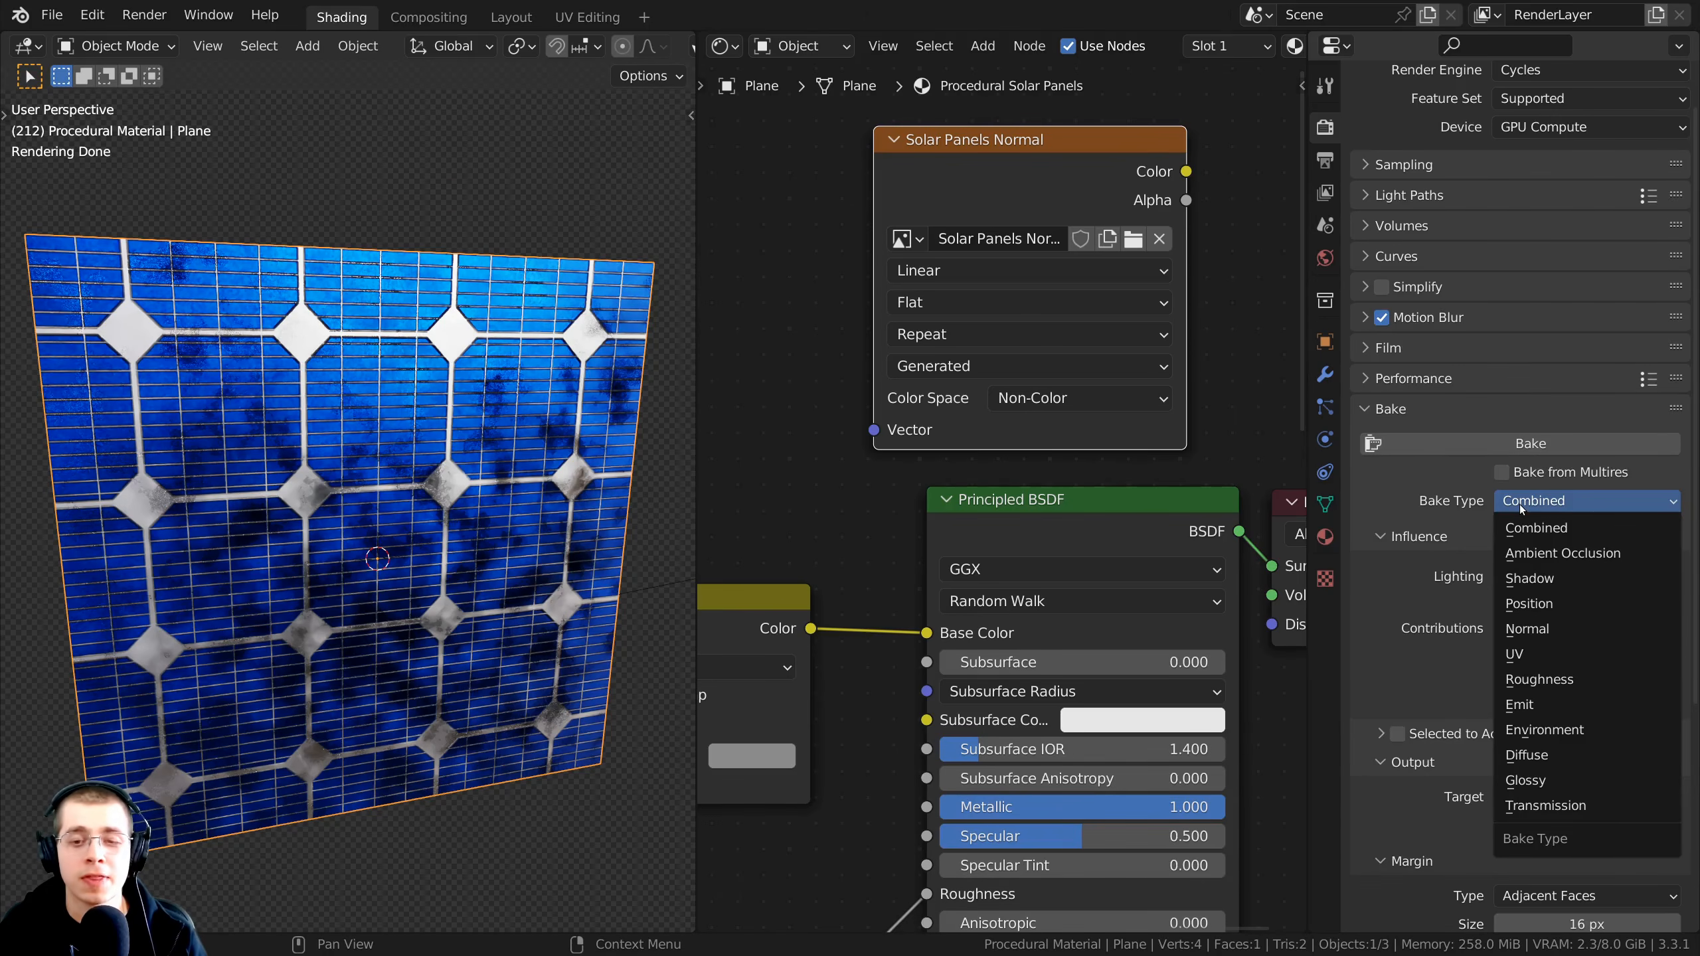
{"action": "left_click", "coordinate": [1533, 631]}
Step: Examine how the Bump node feeds the Normal input of the Principled BSDF in the node tree
{"action": "scroll", "coordinate": [1098, 603], "scroll_direction": "down", "scroll_amount": 5}
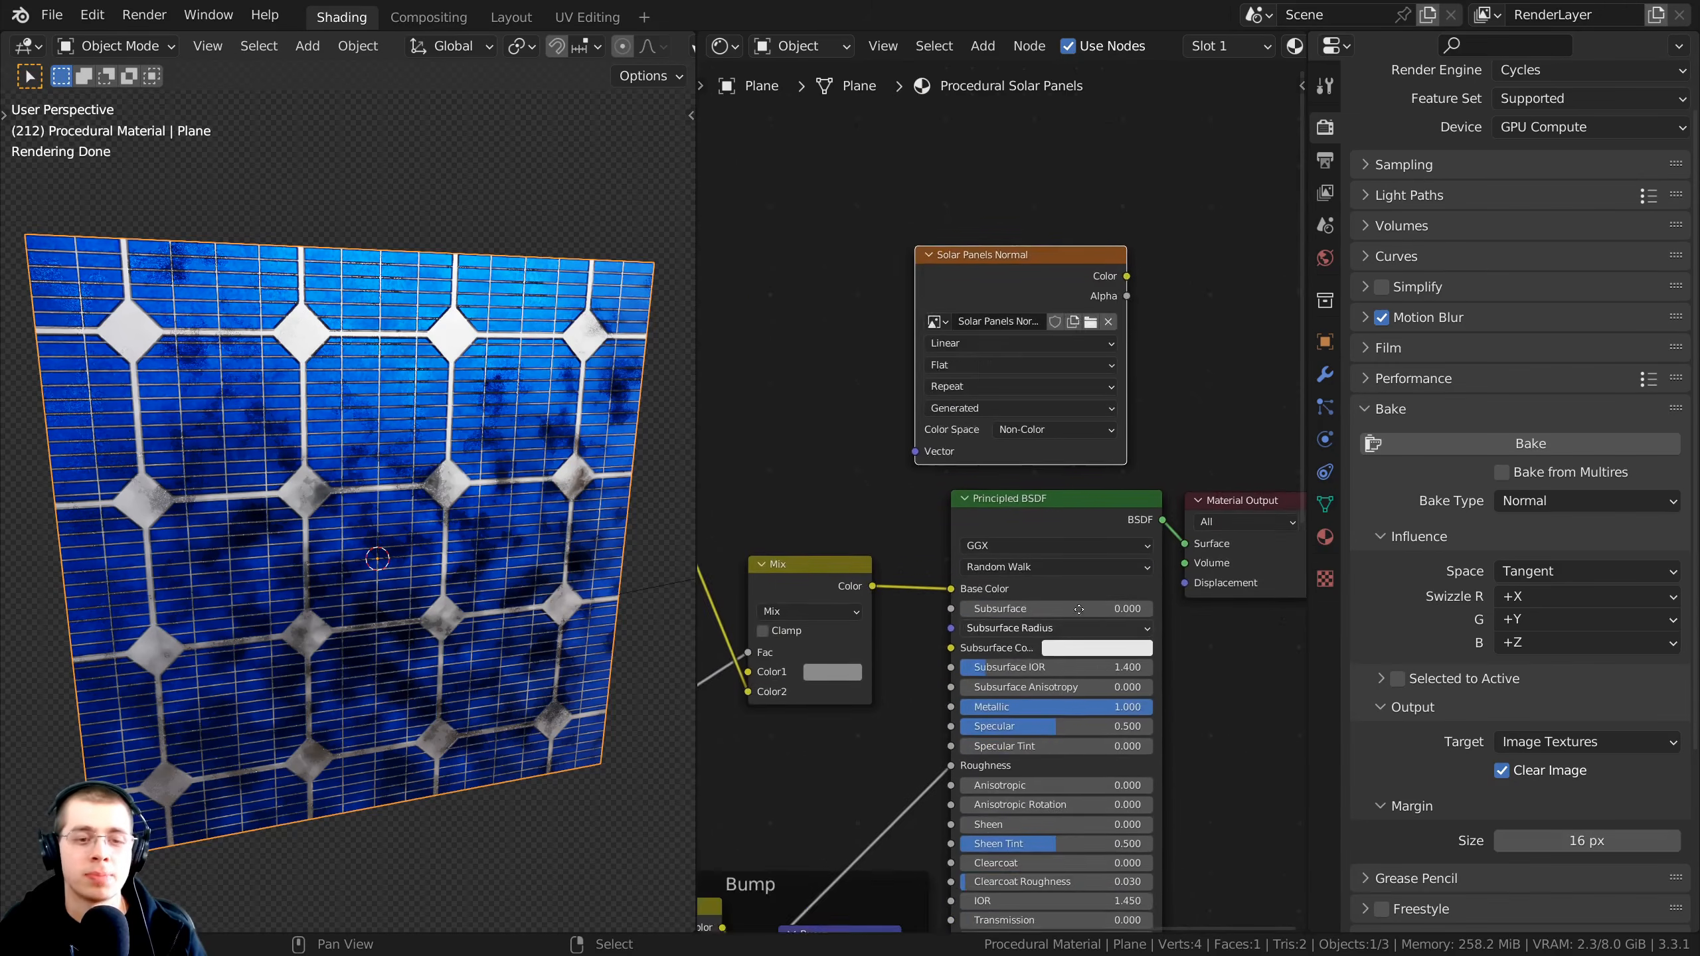
{"action": "middle_click_drag", "start_coordinate": [1004, 830], "coordinate": [1057, 439]}
{"action": "scroll", "coordinate": [883, 573], "scroll_direction": "up", "scroll_amount": 4}
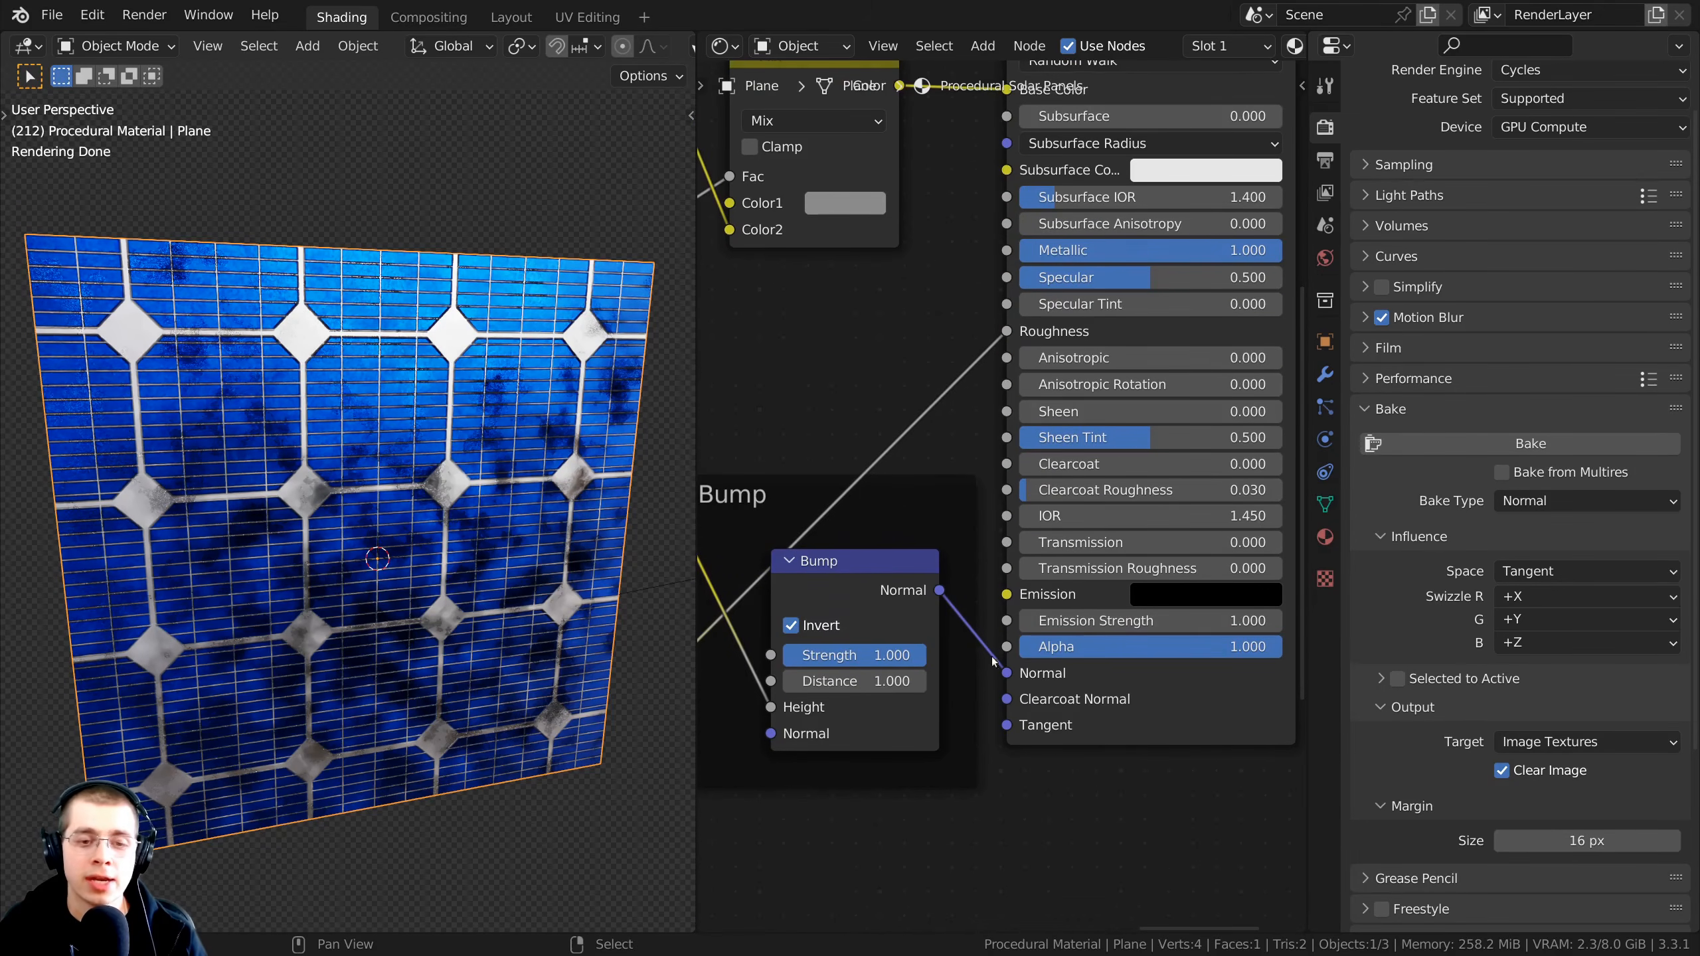
{"action": "scroll", "coordinate": [1019, 609], "scroll_direction": "down", "scroll_amount": 2}
{"action": "middle_click_drag", "start_coordinate": [1019, 609], "coordinate": [1009, 705]}
{"action": "middle_click_drag", "start_coordinate": [1012, 426], "coordinate": [1016, 503]}
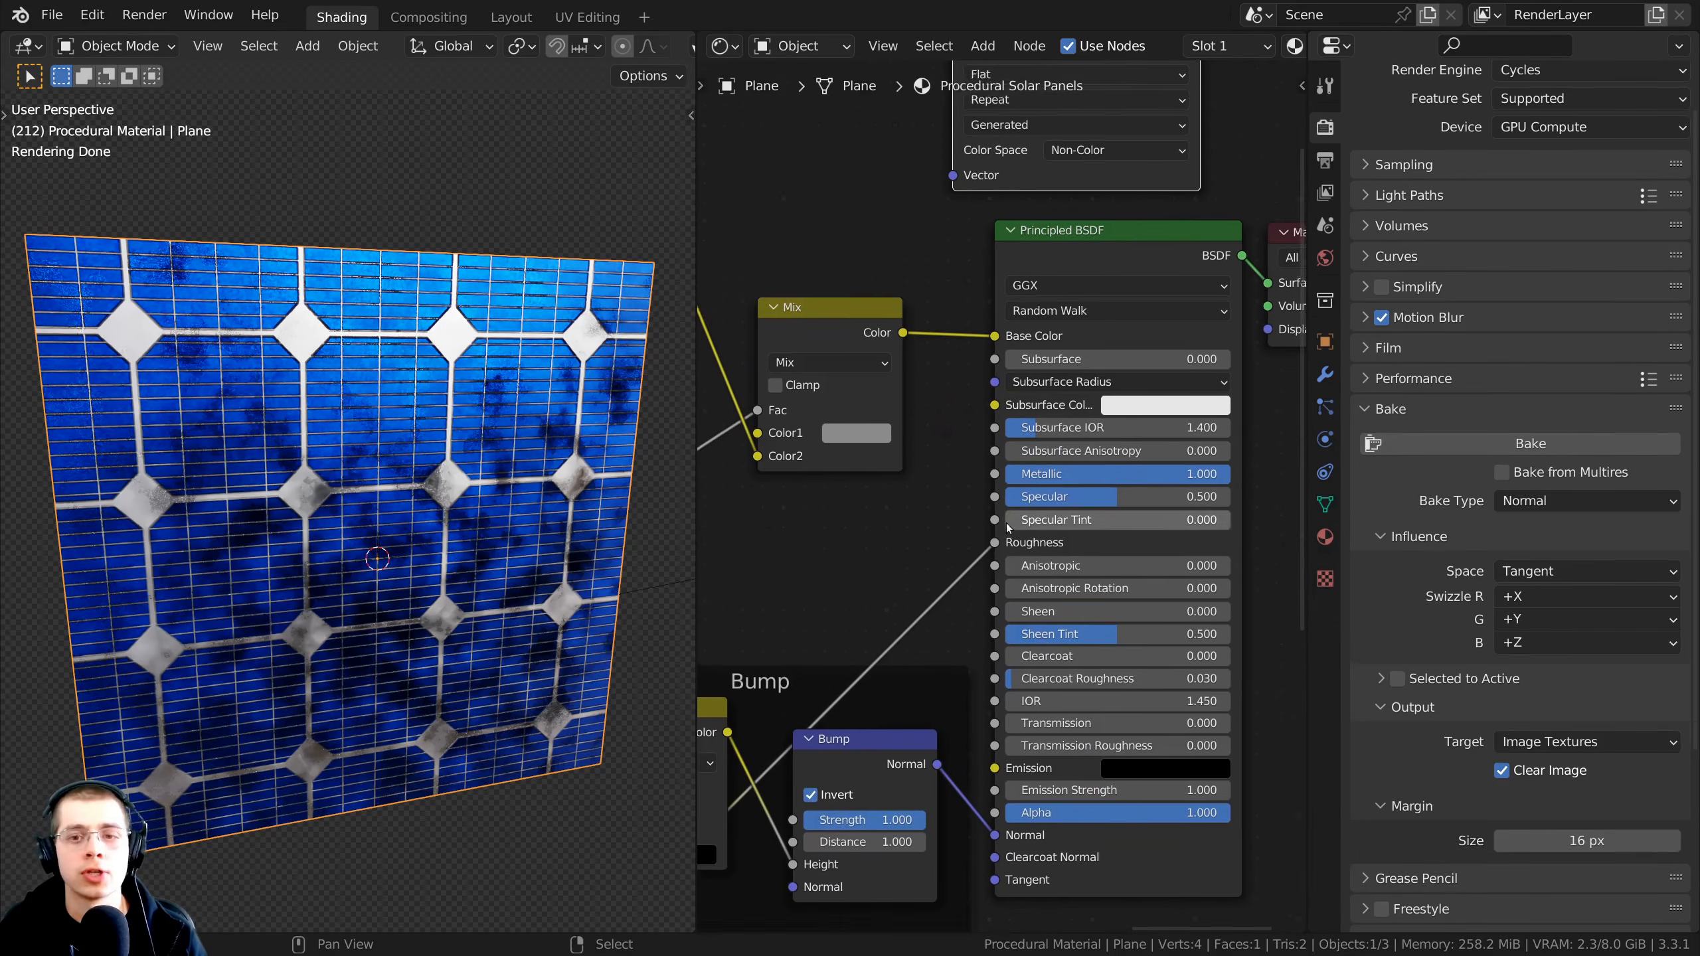
{"action": "scroll", "coordinate": [1054, 603], "scroll_direction": "down", "scroll_amount": 3}
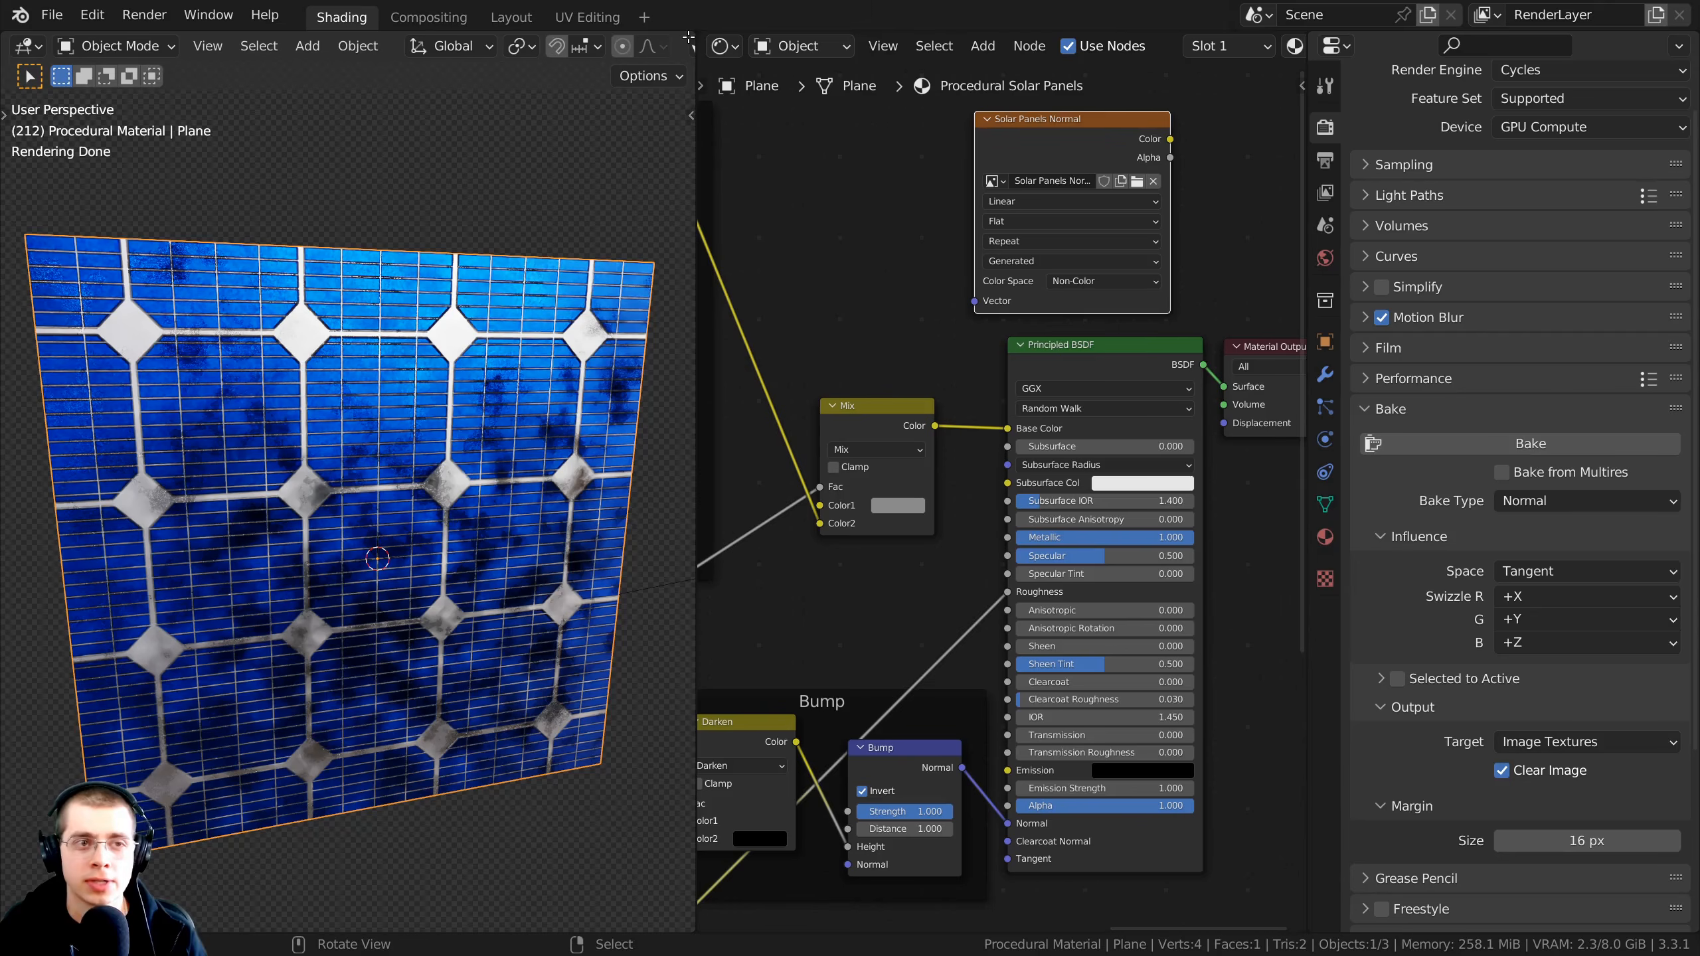
Step: Split the 3D viewport horizontally and turn the upper area into an Image Editor showing the Solar Panels Normal image
{"action": "left_click_drag", "start_coordinate": [688, 37], "coordinate": [576, 526]}
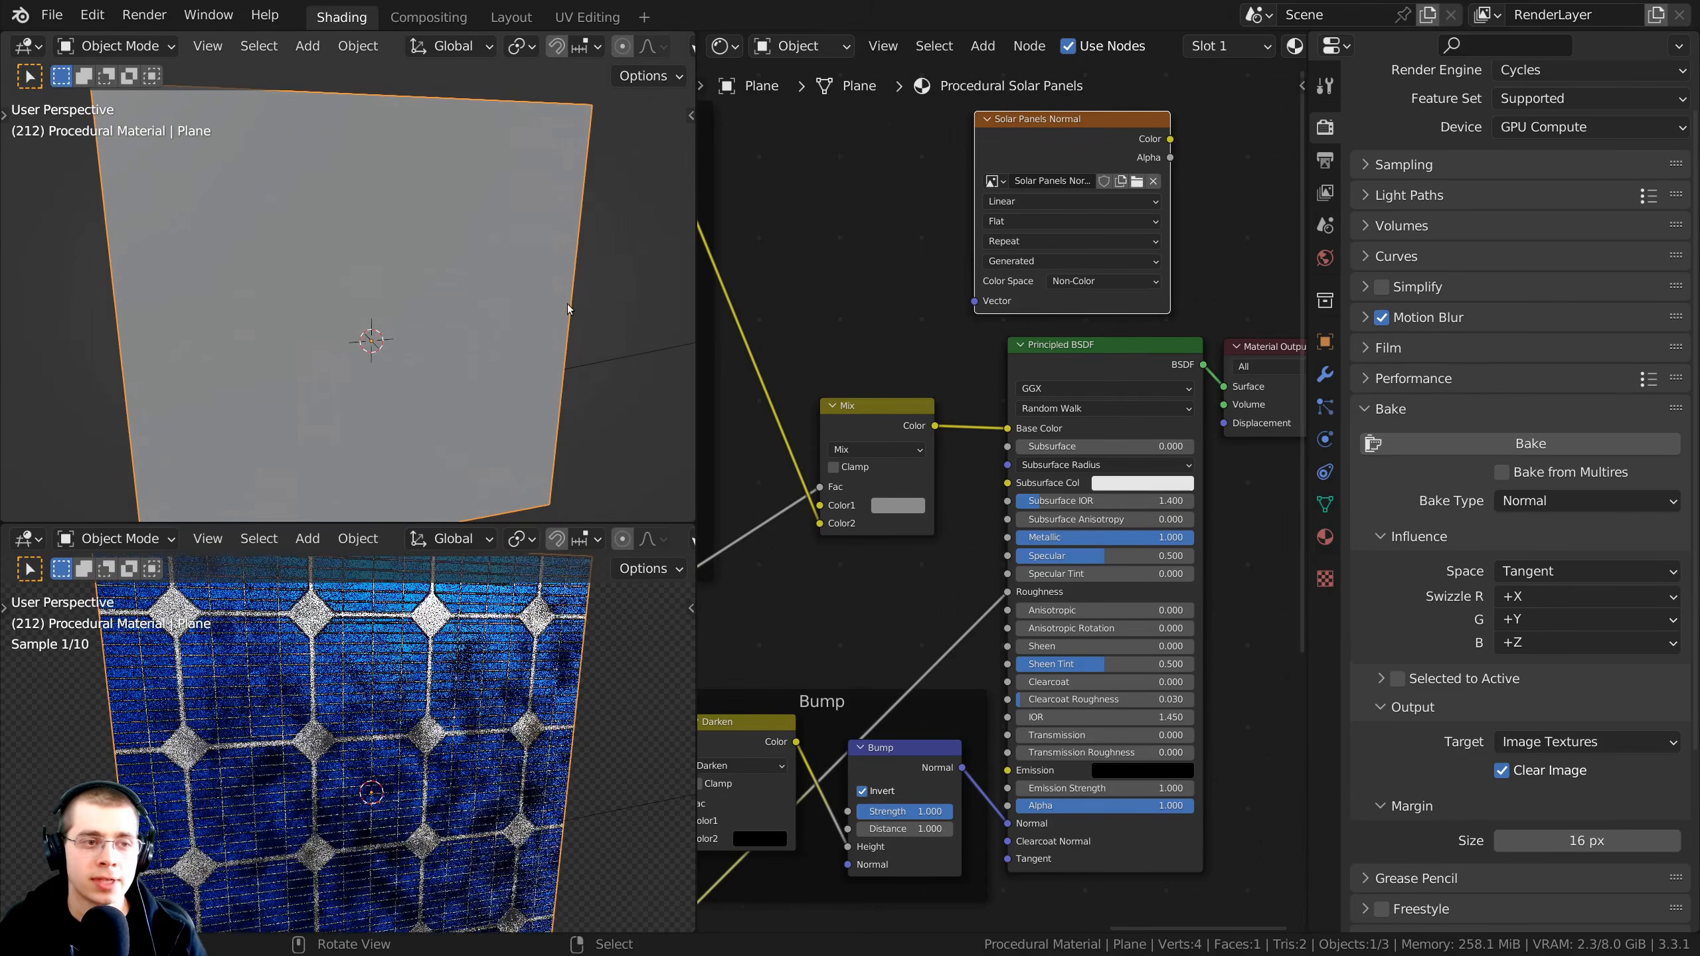
{"action": "left_click", "coordinate": [30, 49]}
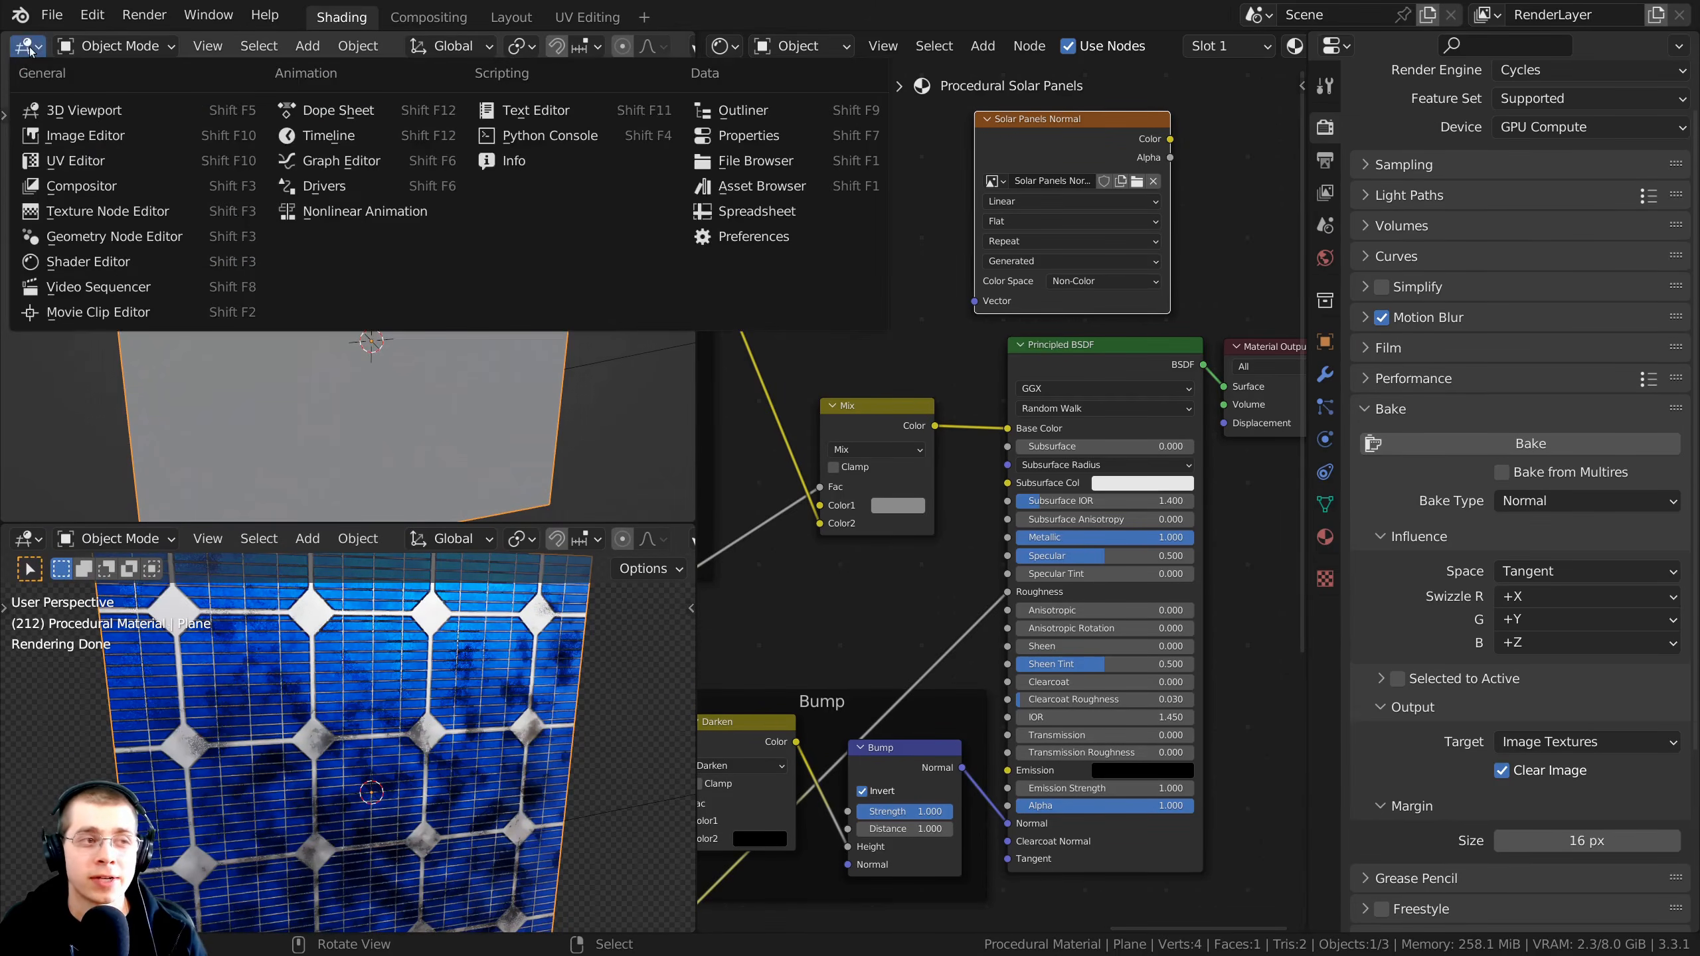
{"action": "left_click", "coordinate": [87, 140]}
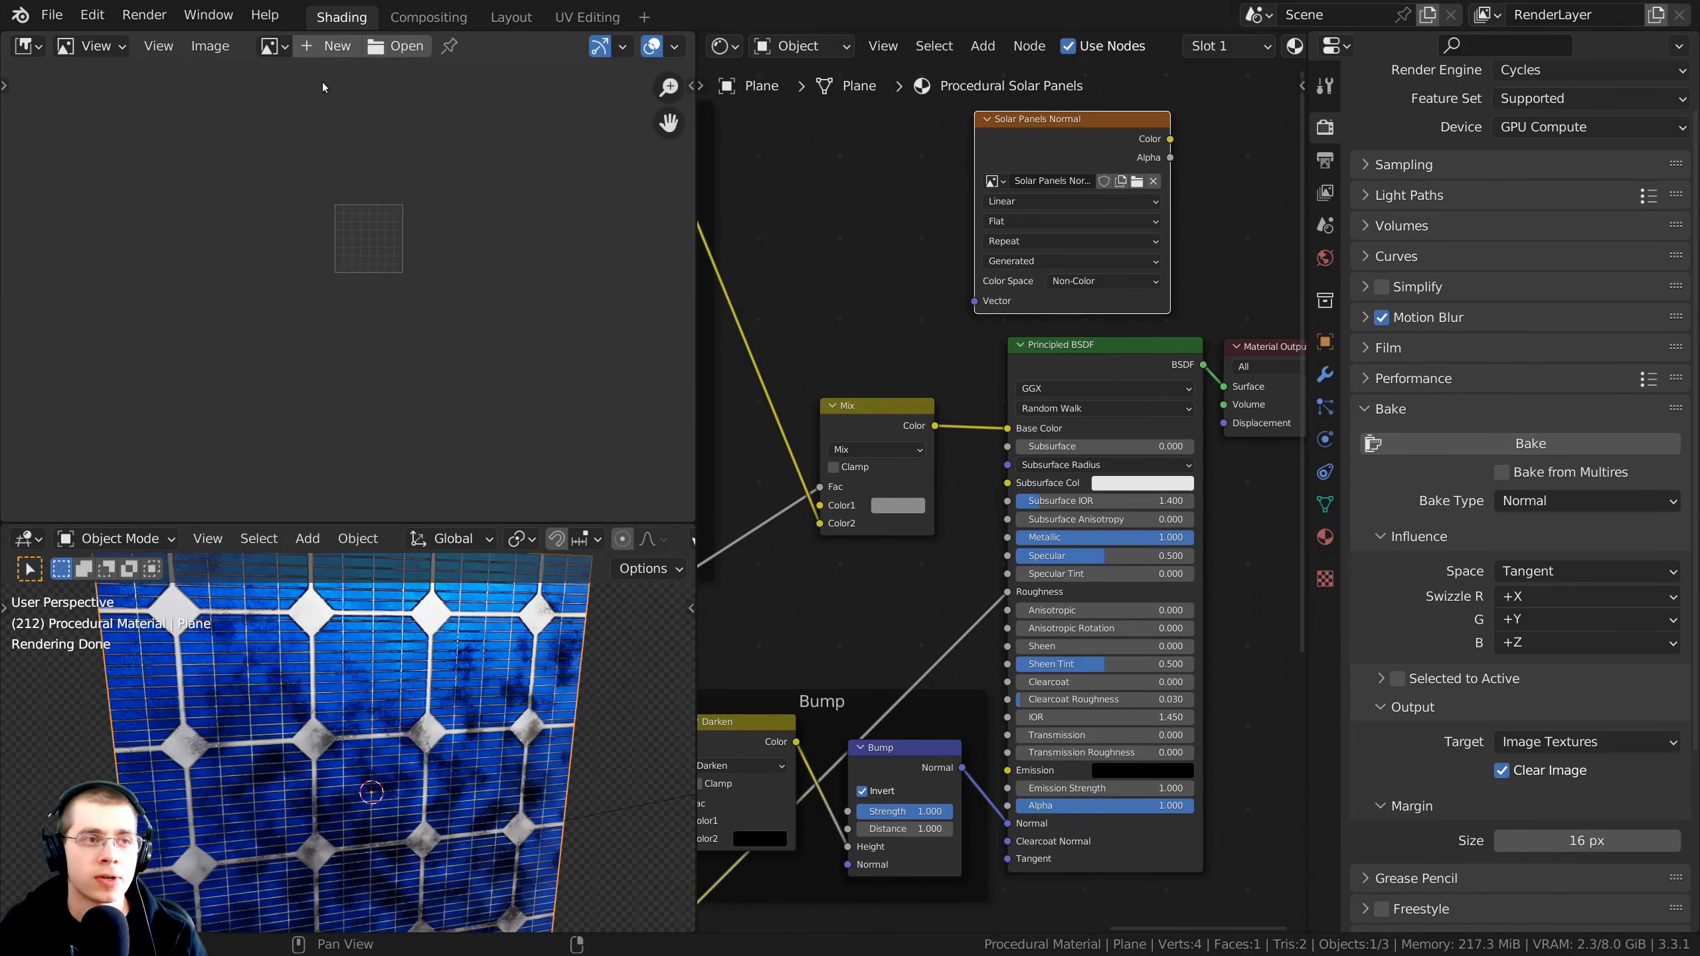
{"action": "left_click", "coordinate": [272, 47]}
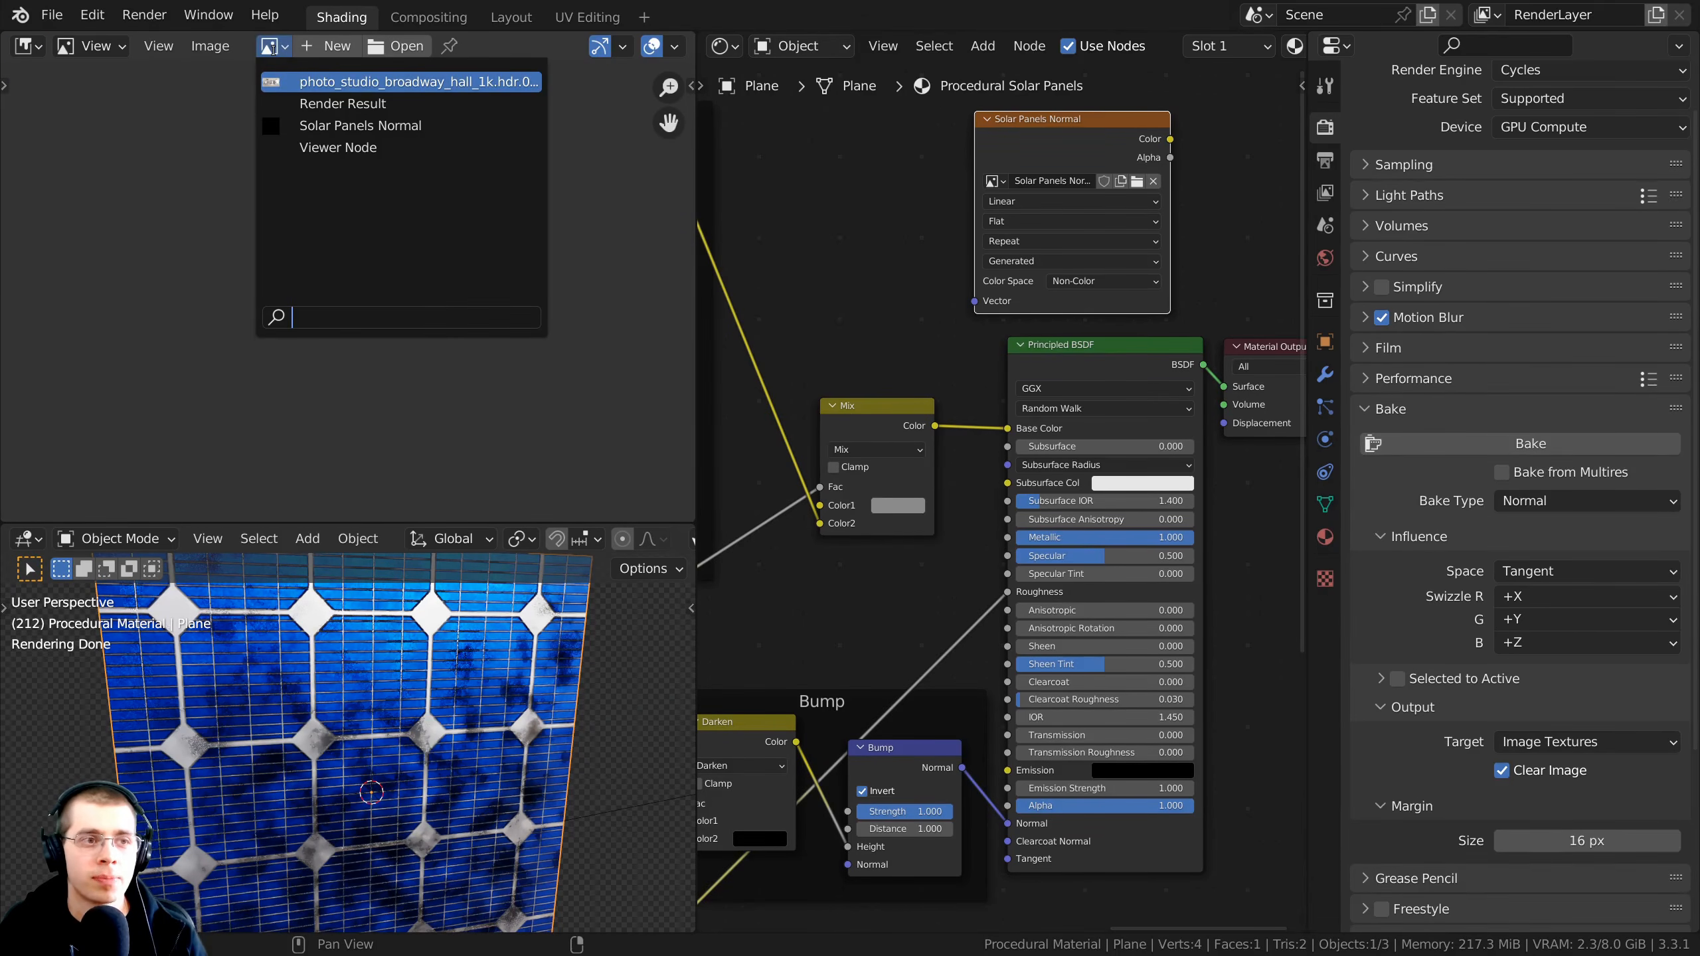
{"action": "left_click", "coordinate": [405, 127]}
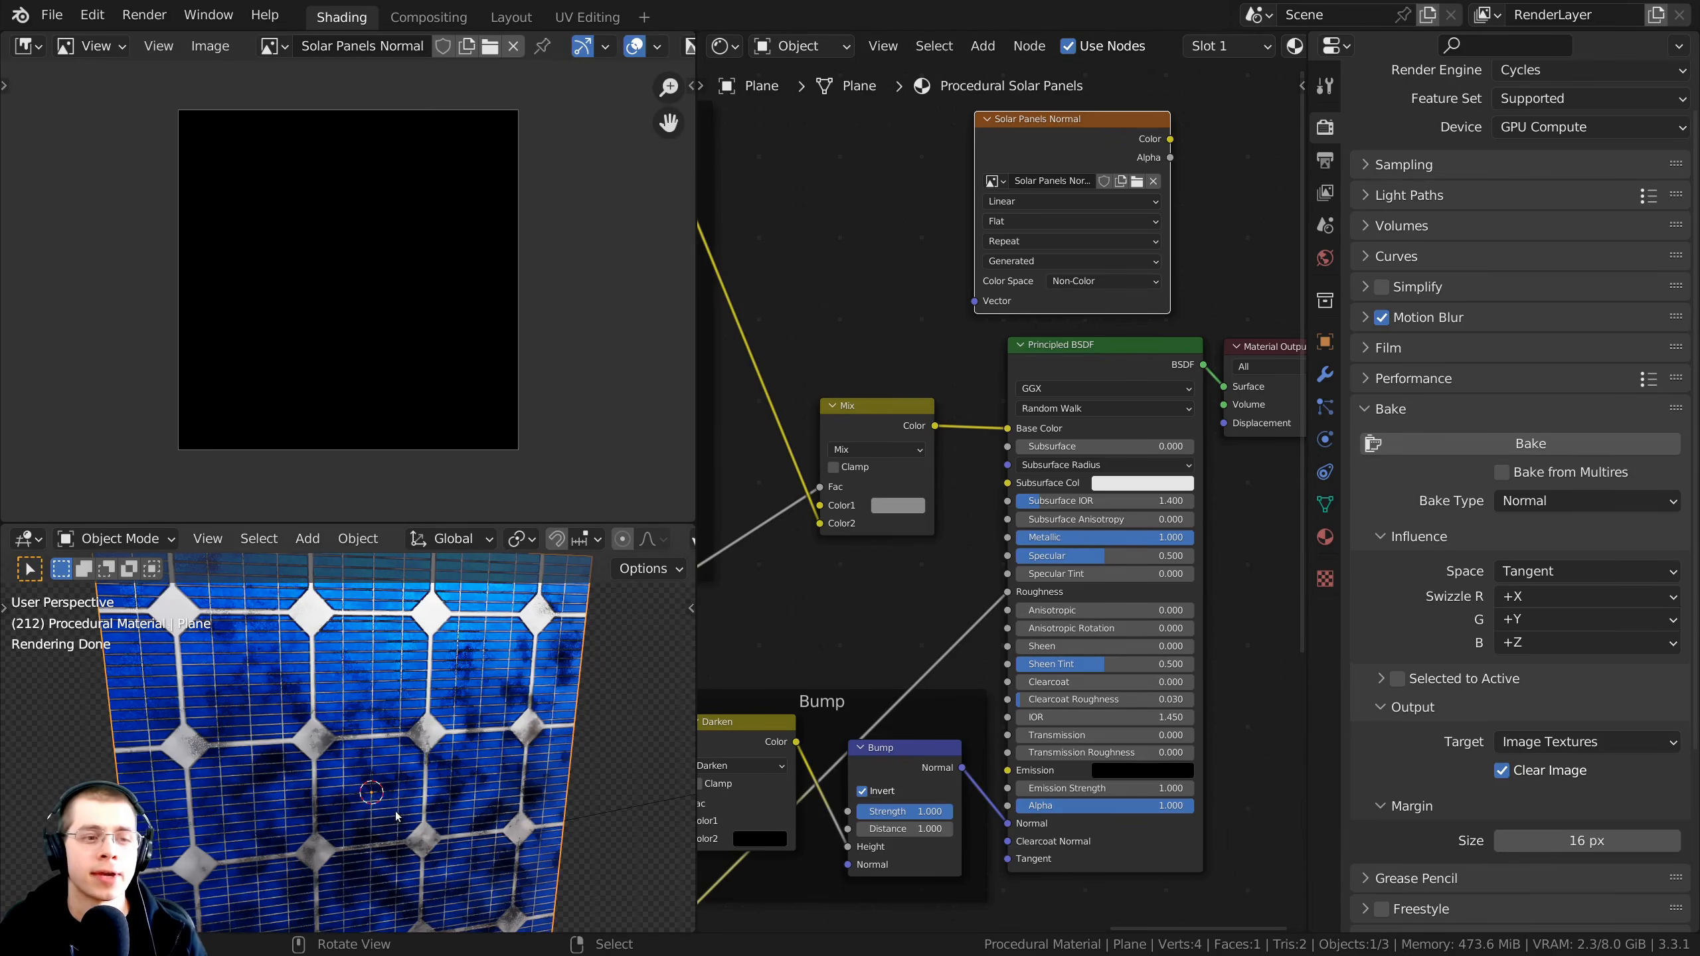
Step: Make the Solar Panels Normal image node the active selection and shift it slightly above the Principled BSDF
{"action": "middle_click_drag", "start_coordinate": [509, 723], "coordinate": [581, 729]}
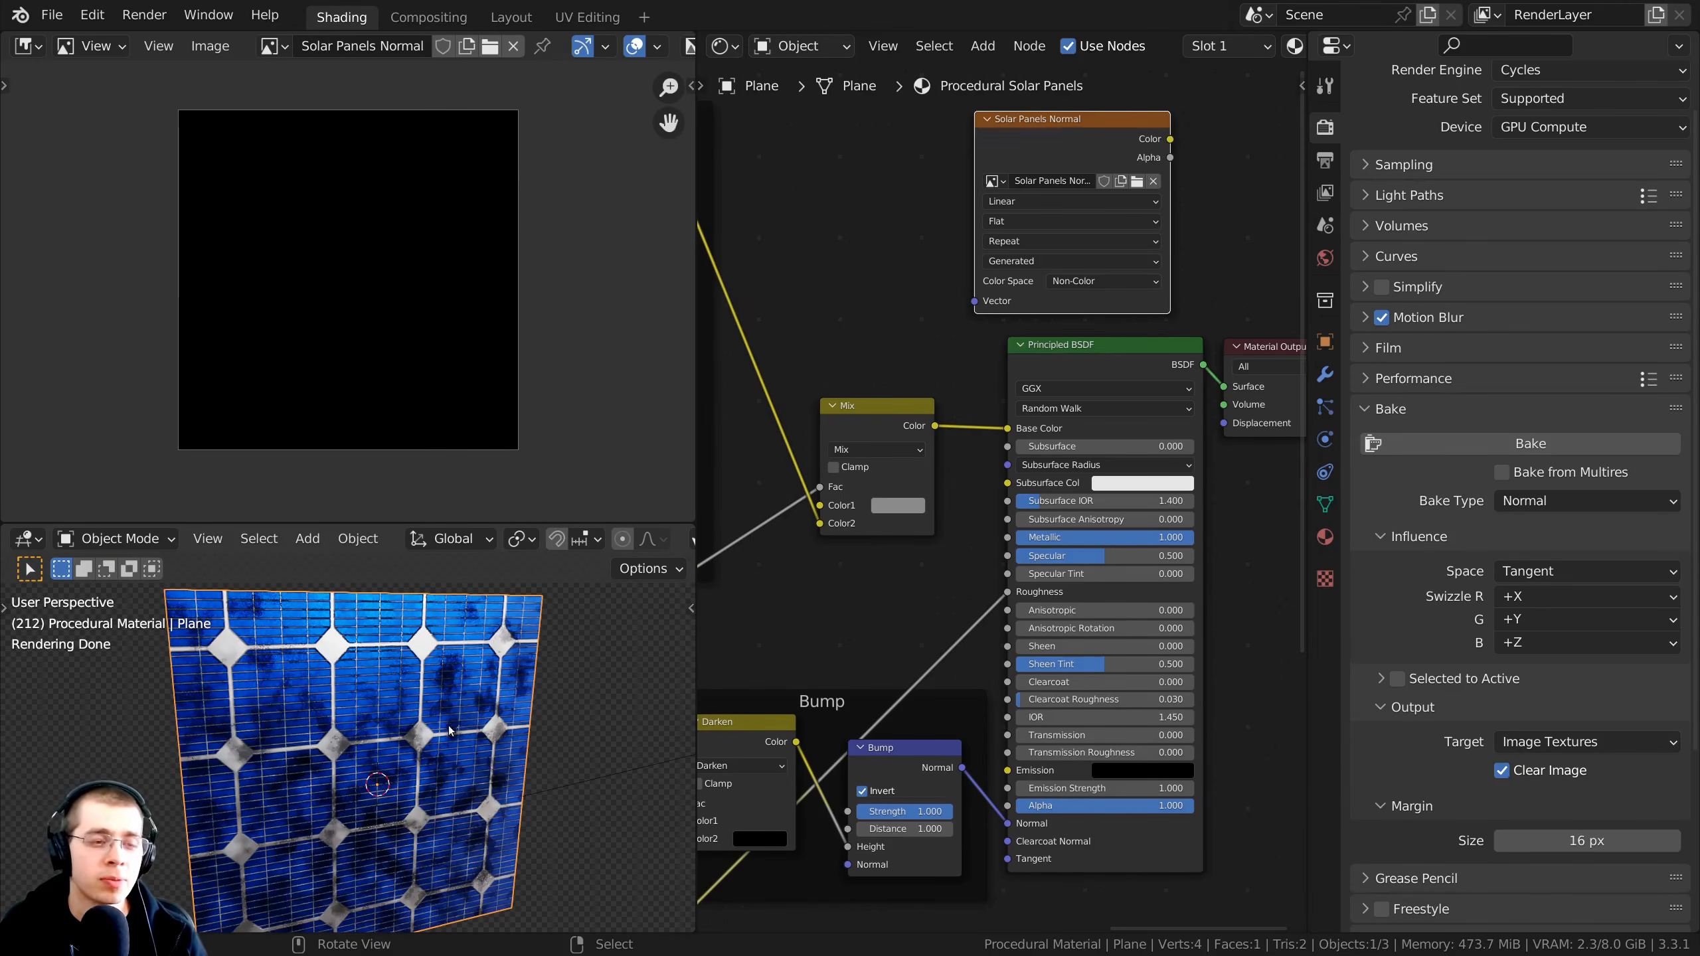
{"action": "middle_click_drag", "start_coordinate": [448, 730], "coordinate": [448, 690]}
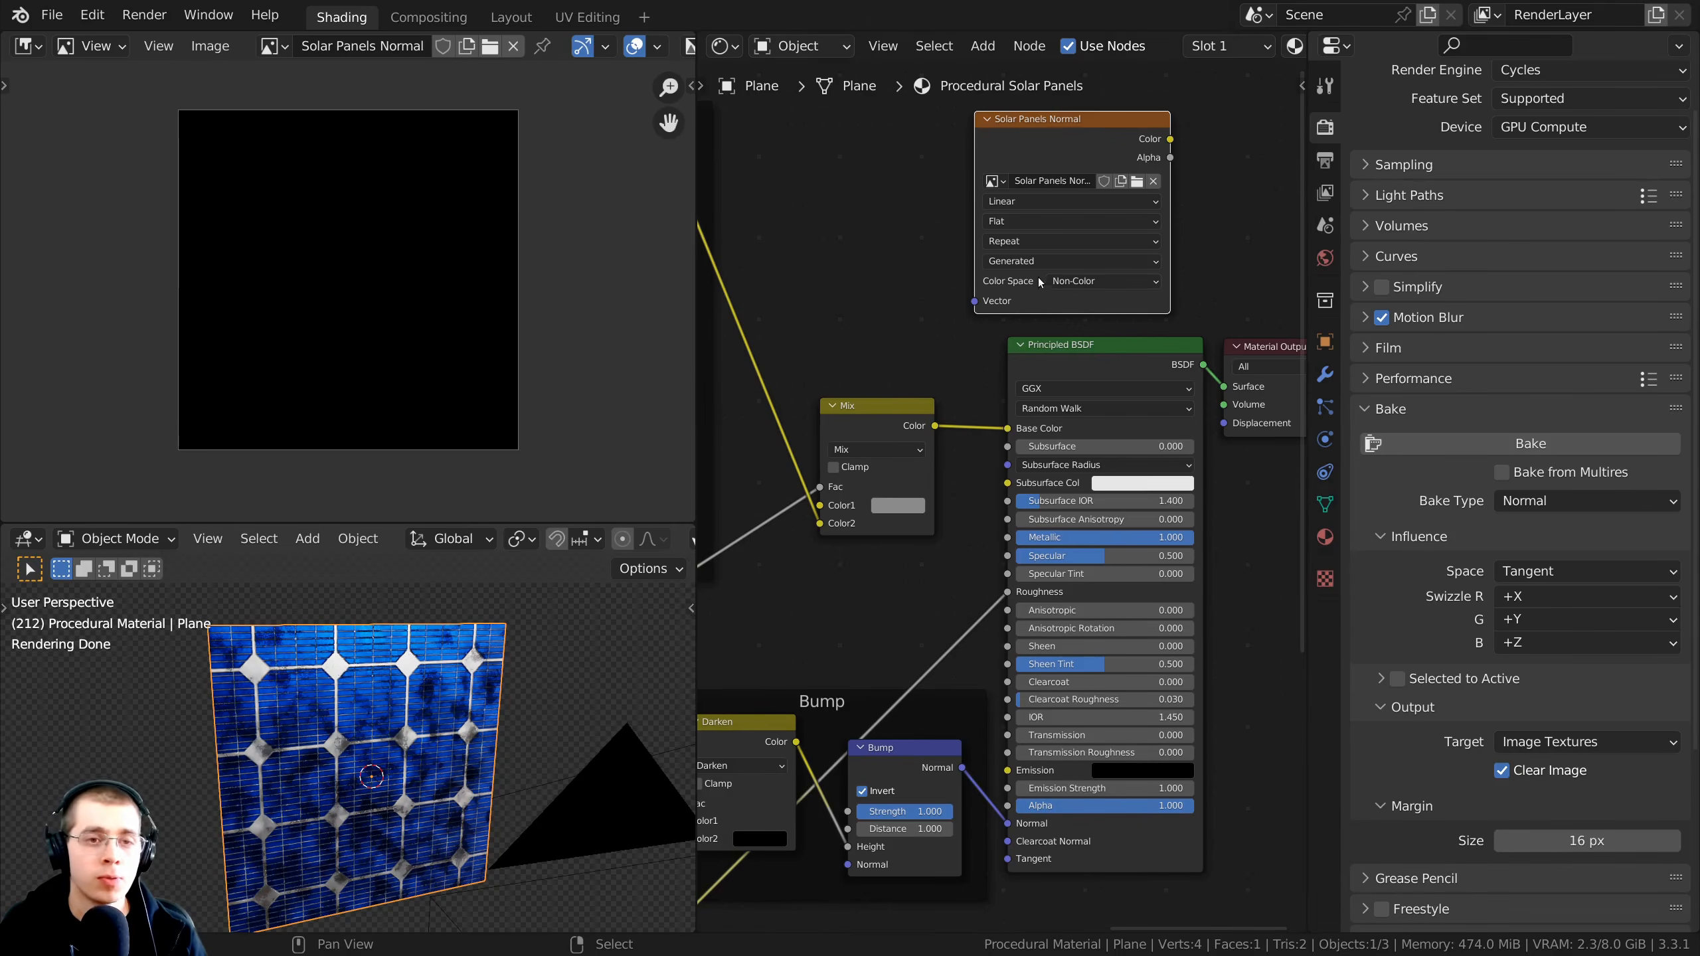
{"action": "scroll", "coordinate": [952, 226], "scroll_direction": "up", "scroll_amount": 2}
{"action": "left_click", "coordinate": [857, 246]}
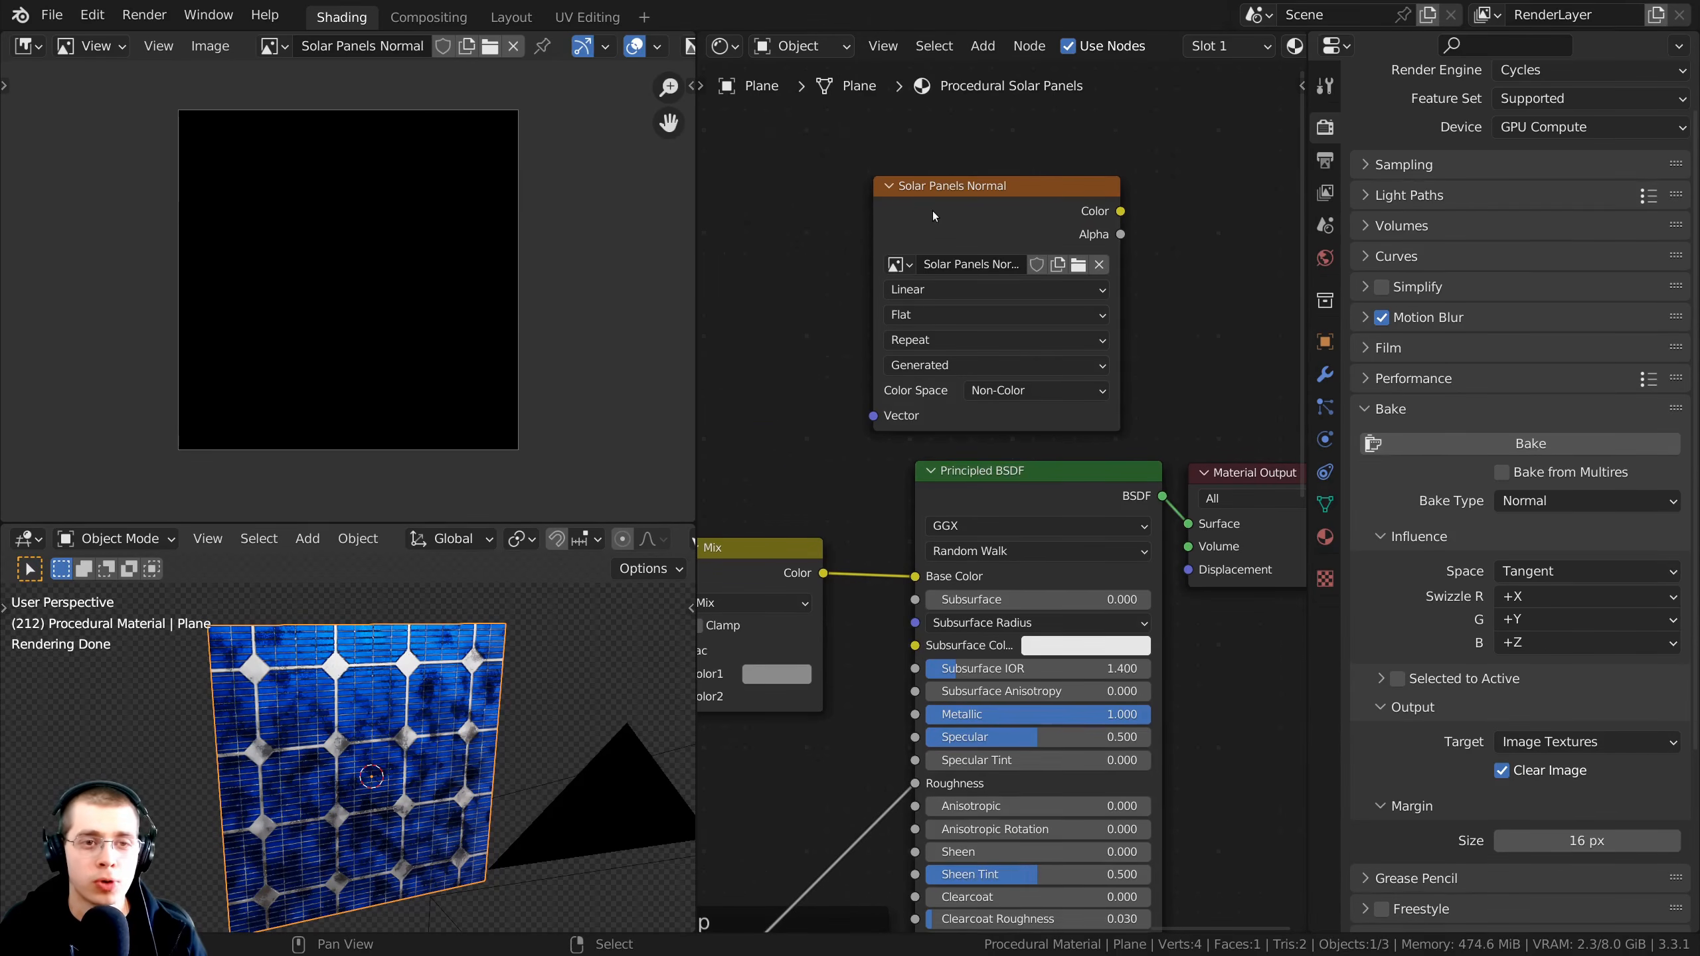
{"action": "left_click", "coordinate": [955, 206]}
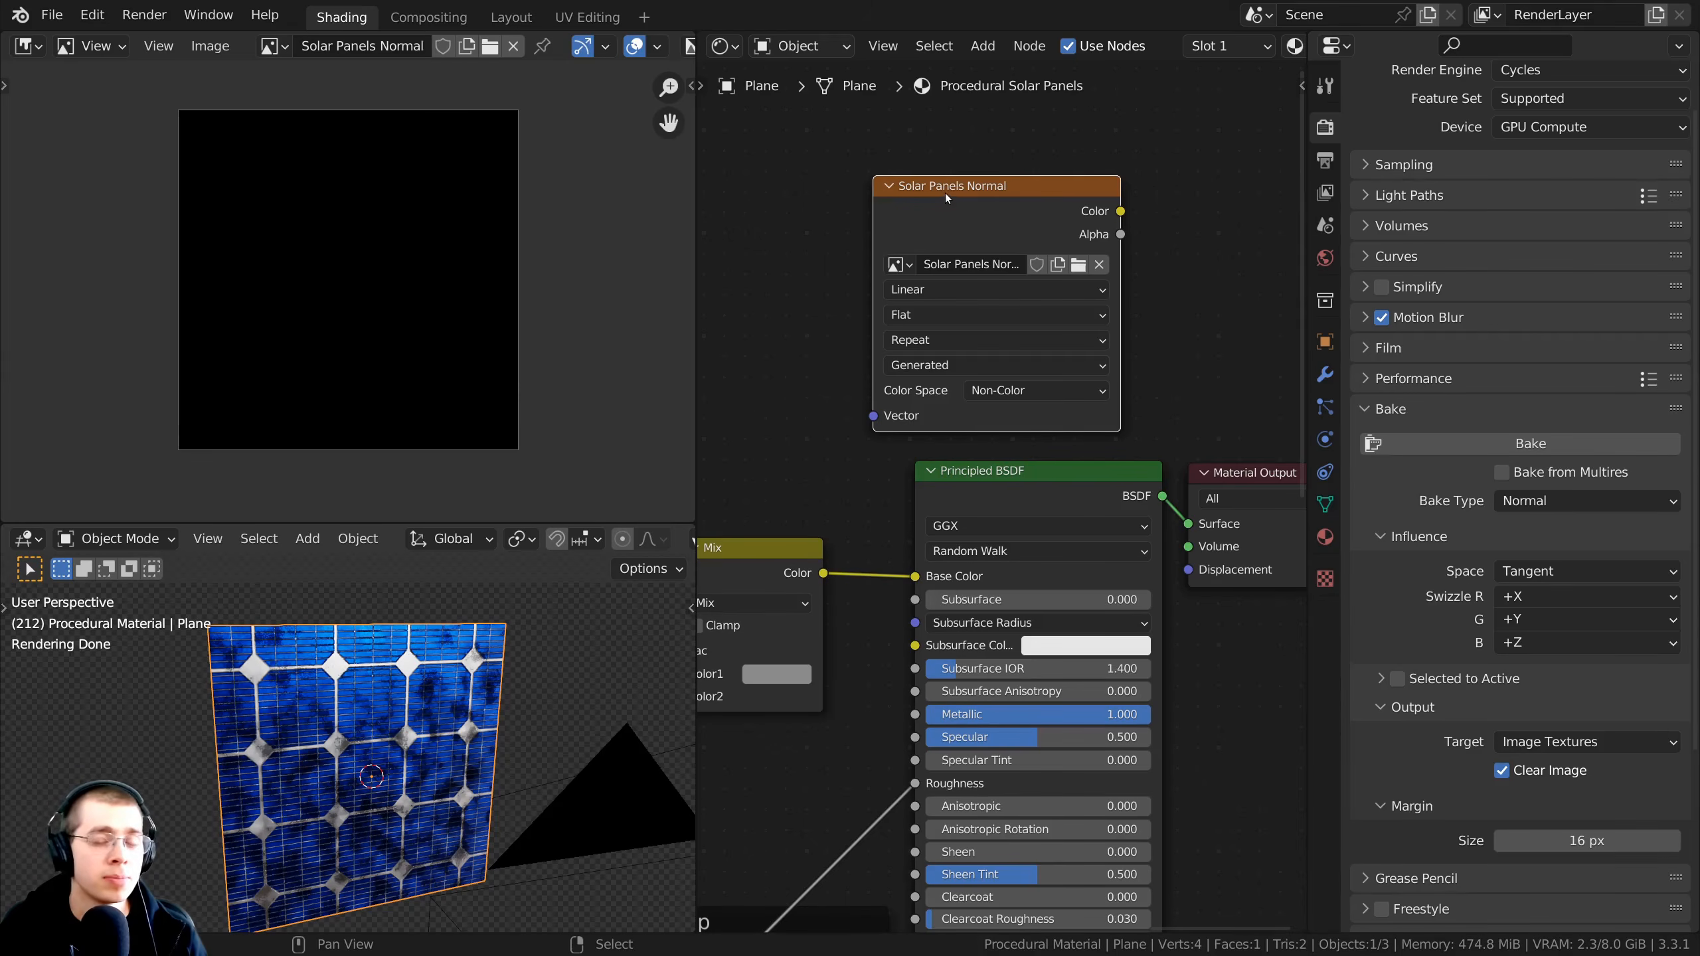
{"action": "mouse_move", "coordinate": [1000, 211]}
{"action": "left_mouse_down"}
{"action": "mouse_move", "coordinate": [927, 160]}
{"action": "mouse_move", "coordinate": [1018, 212]}
{"action": "mouse_move", "coordinate": [991, 233]}
{"action": "left_mouse_up"}
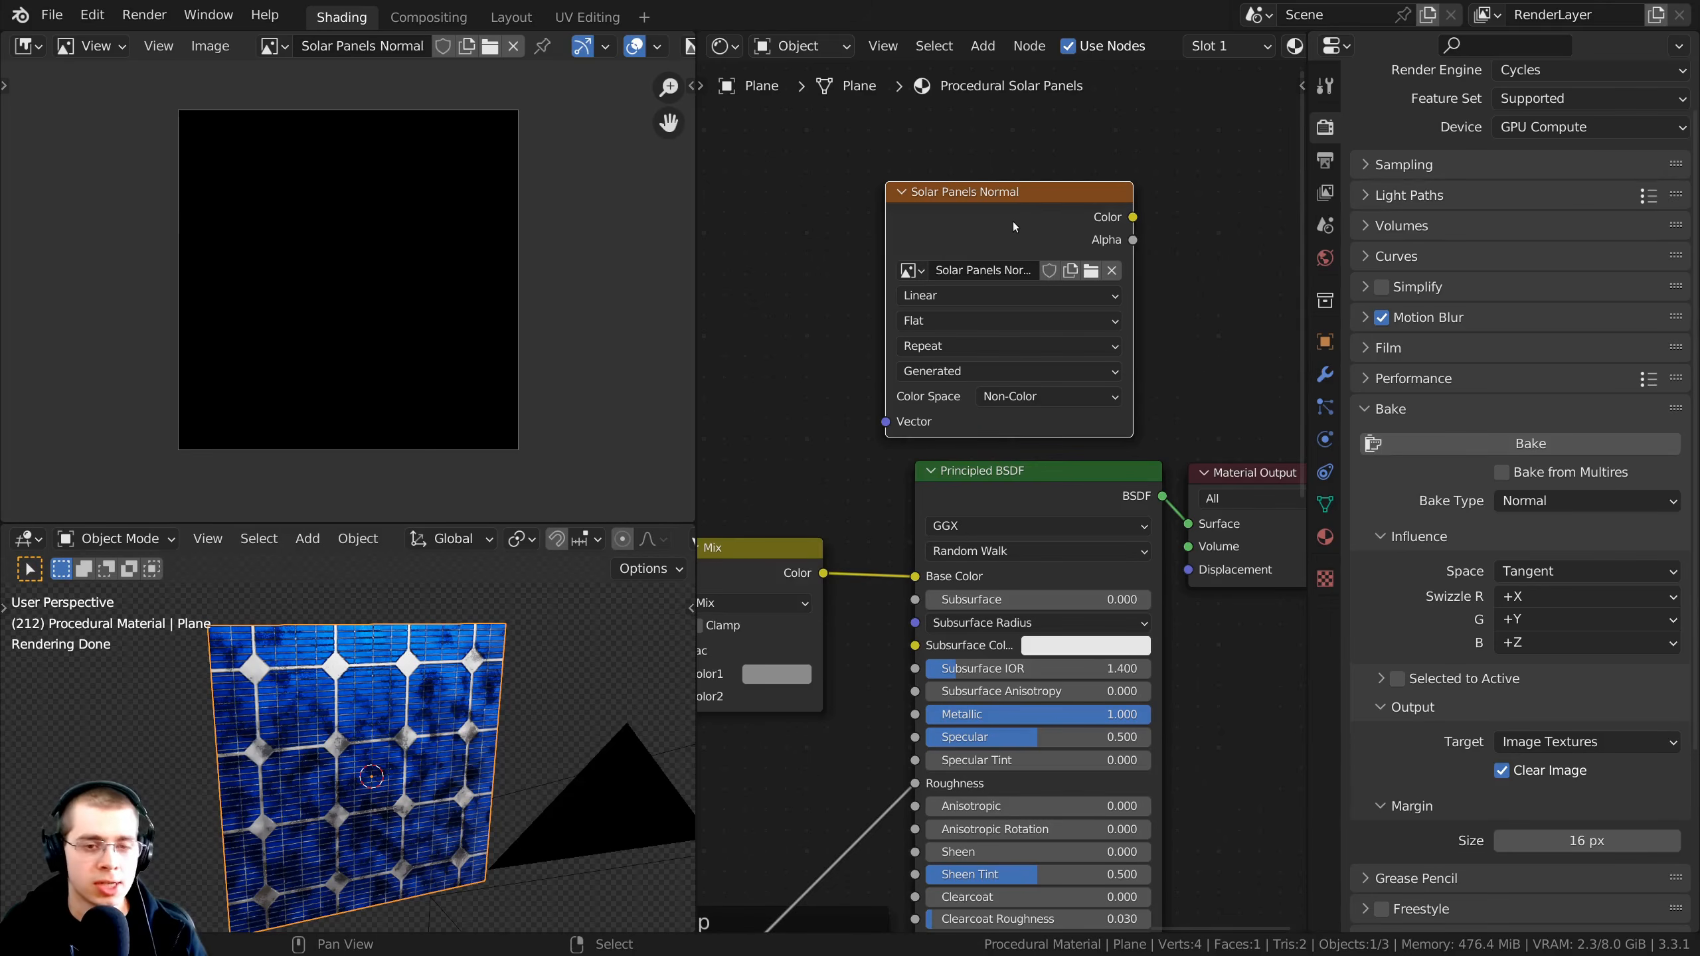
Step: Save the Blender file and bake the normal map into the Solar Panels Normal image
{"action": "middle_click_drag", "start_coordinate": [1012, 220], "coordinate": [1020, 223]}
{"action": "key", "text": "ctrl+s"}
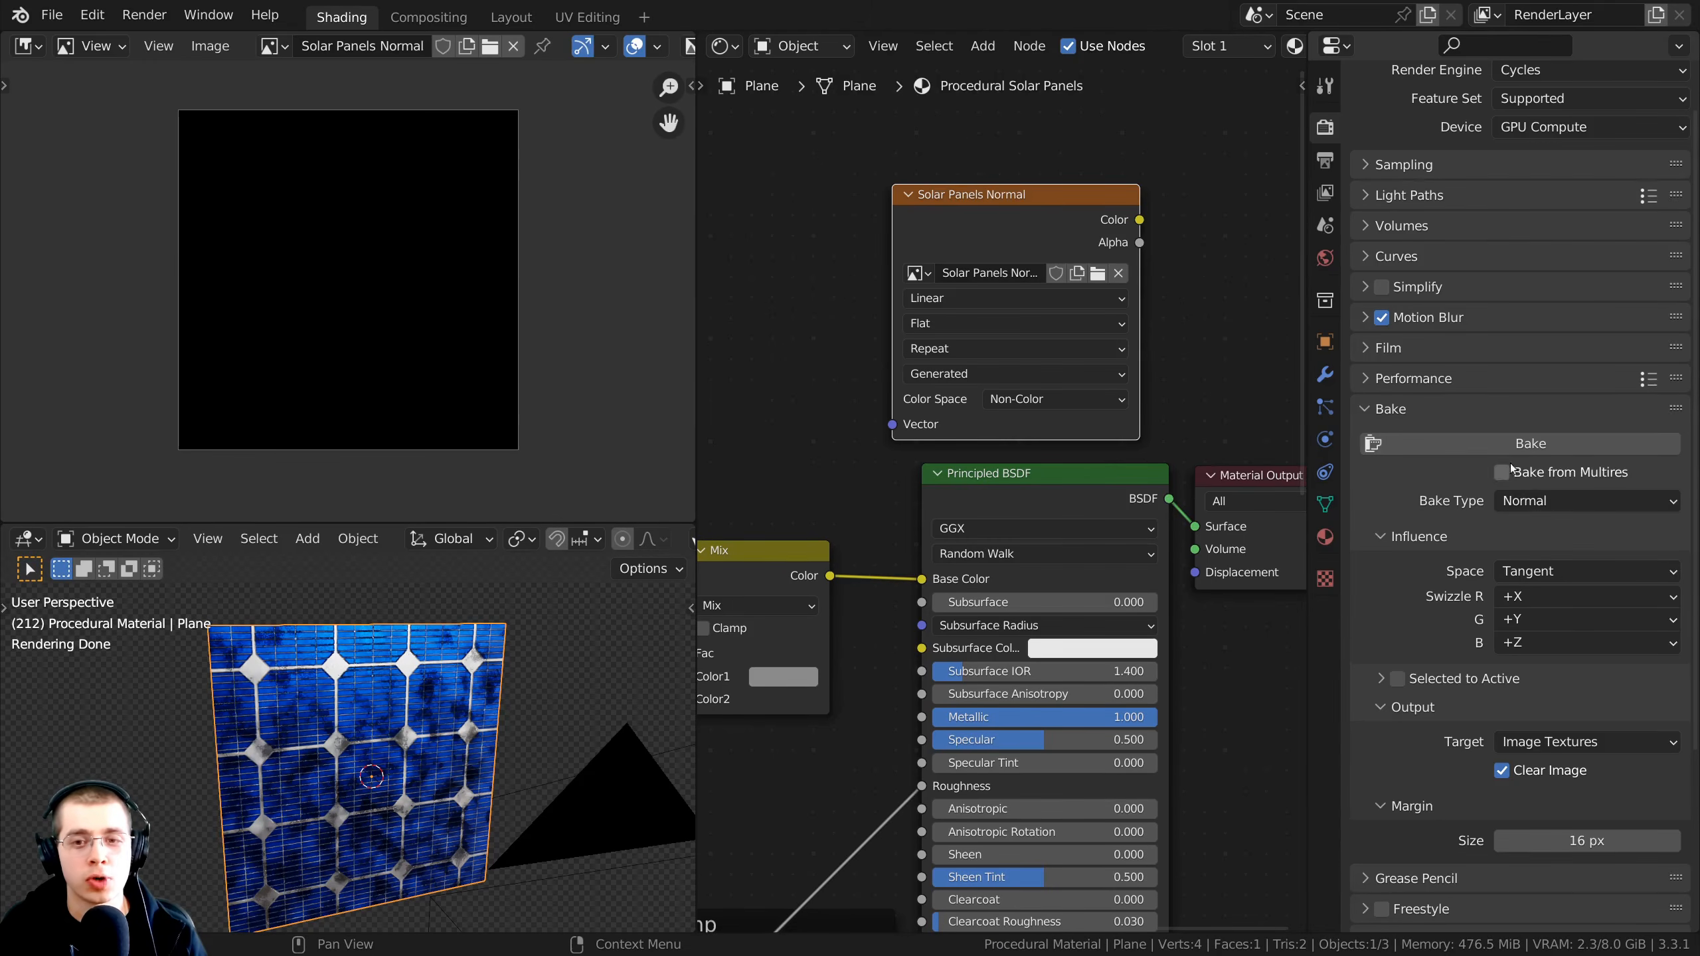
{"action": "left_click", "coordinate": [1490, 448]}
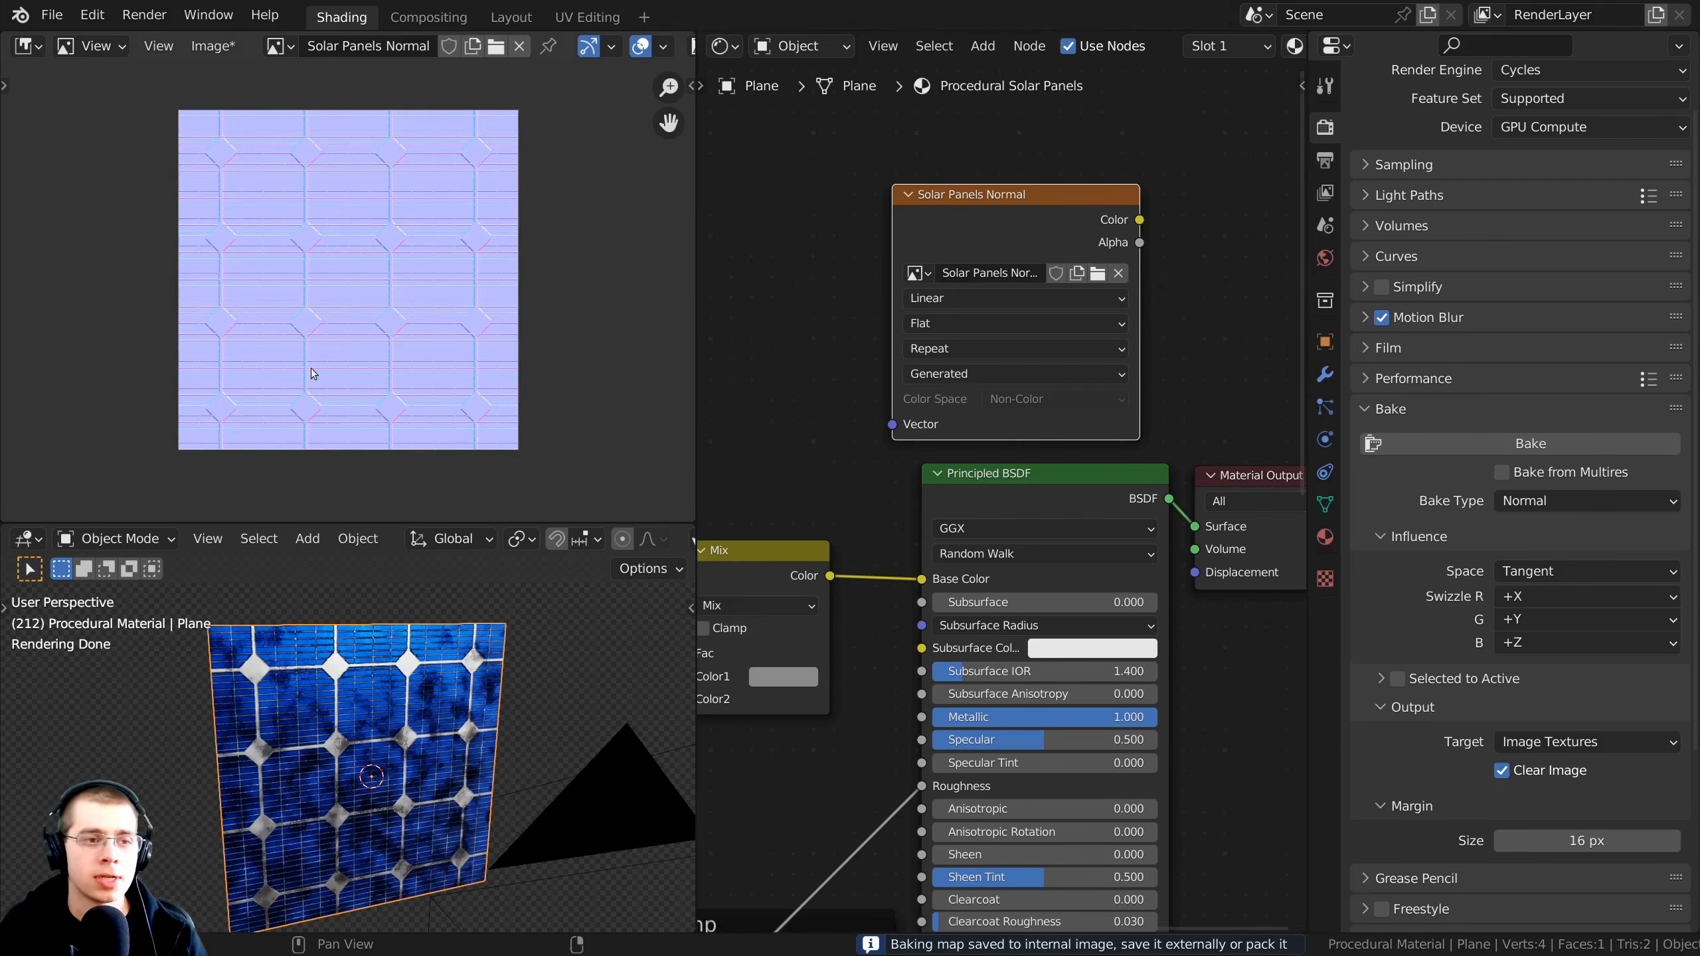
Step: Widen the Image Editor and examine the baked normal map's panel edges and grid lines up close
{"action": "scroll", "coordinate": [420, 325], "scroll_direction": "up", "scroll_amount": 4}
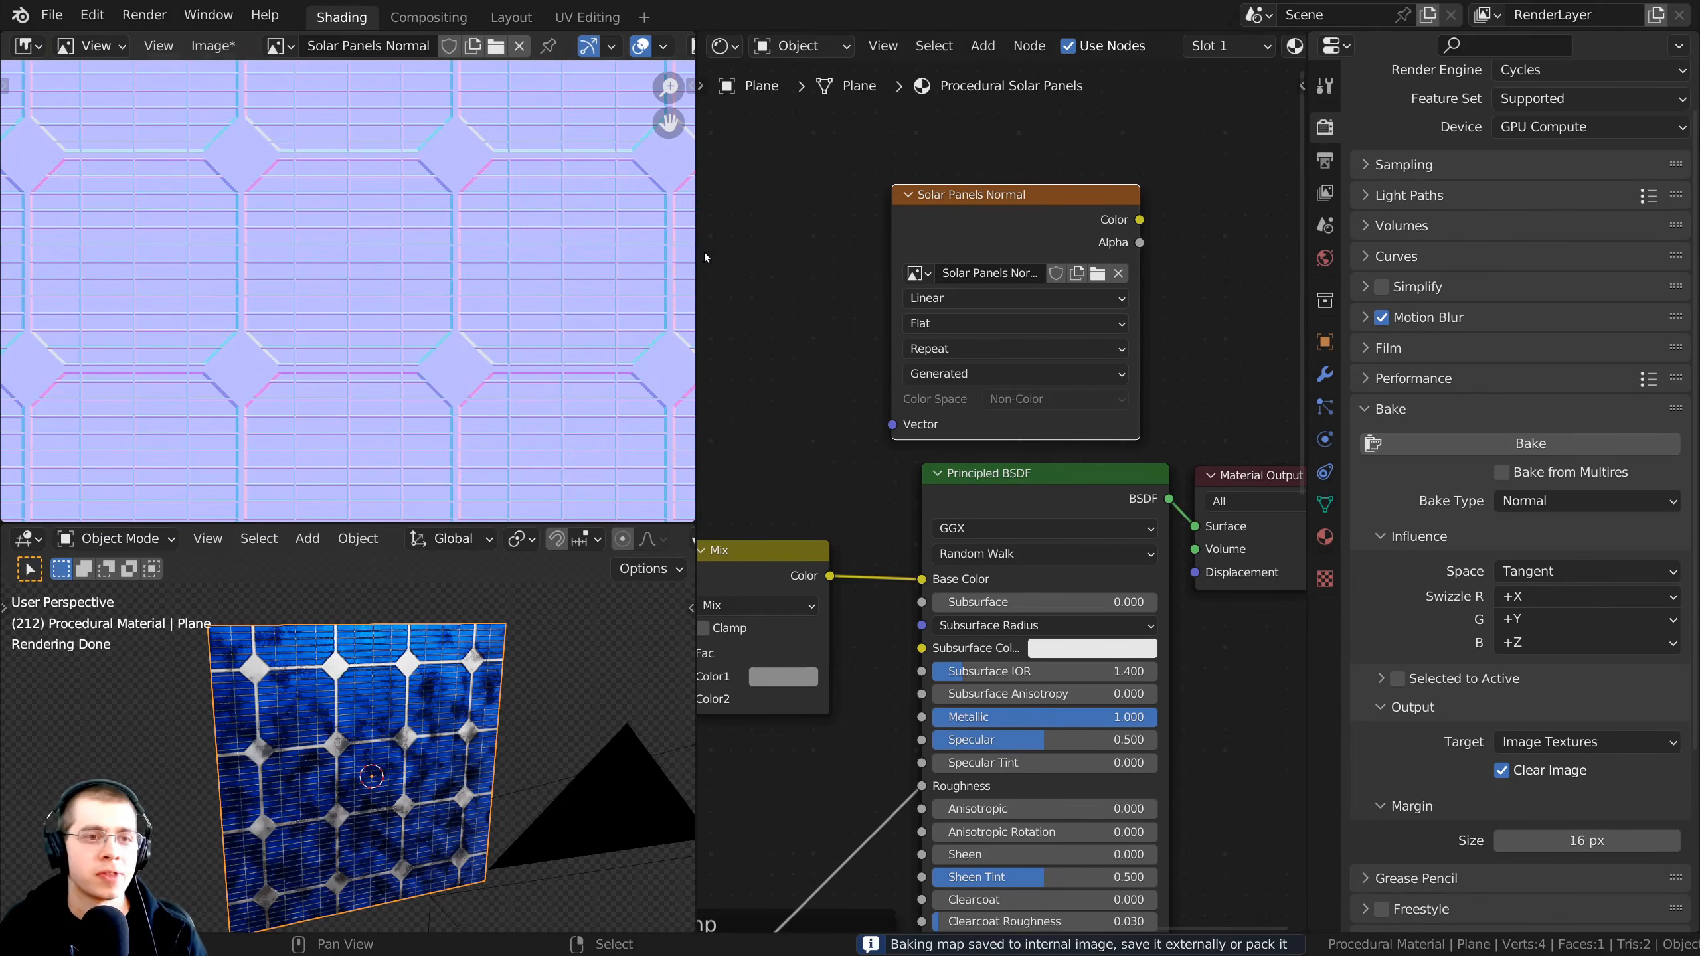
{"action": "left_click_drag", "start_coordinate": [696, 242], "coordinate": [778, 241]}
{"action": "scroll", "coordinate": [503, 298], "scroll_direction": "up", "scroll_amount": 6}
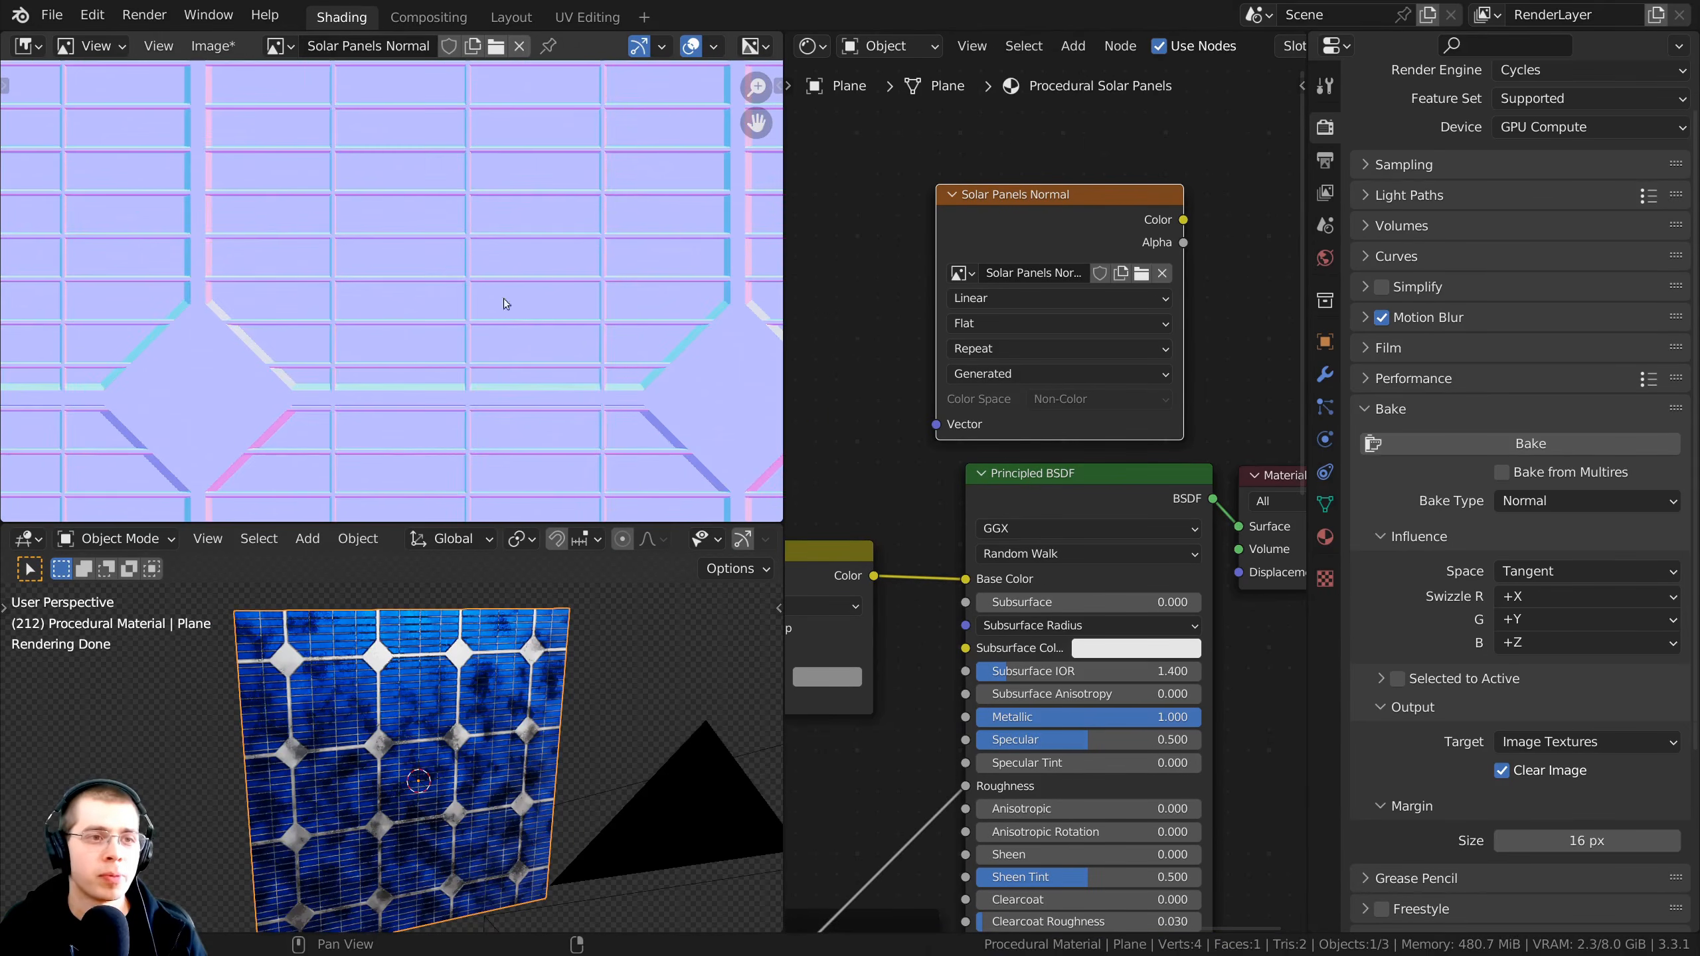
{"action": "scroll", "coordinate": [653, 196], "scroll_direction": "down", "scroll_amount": 1}
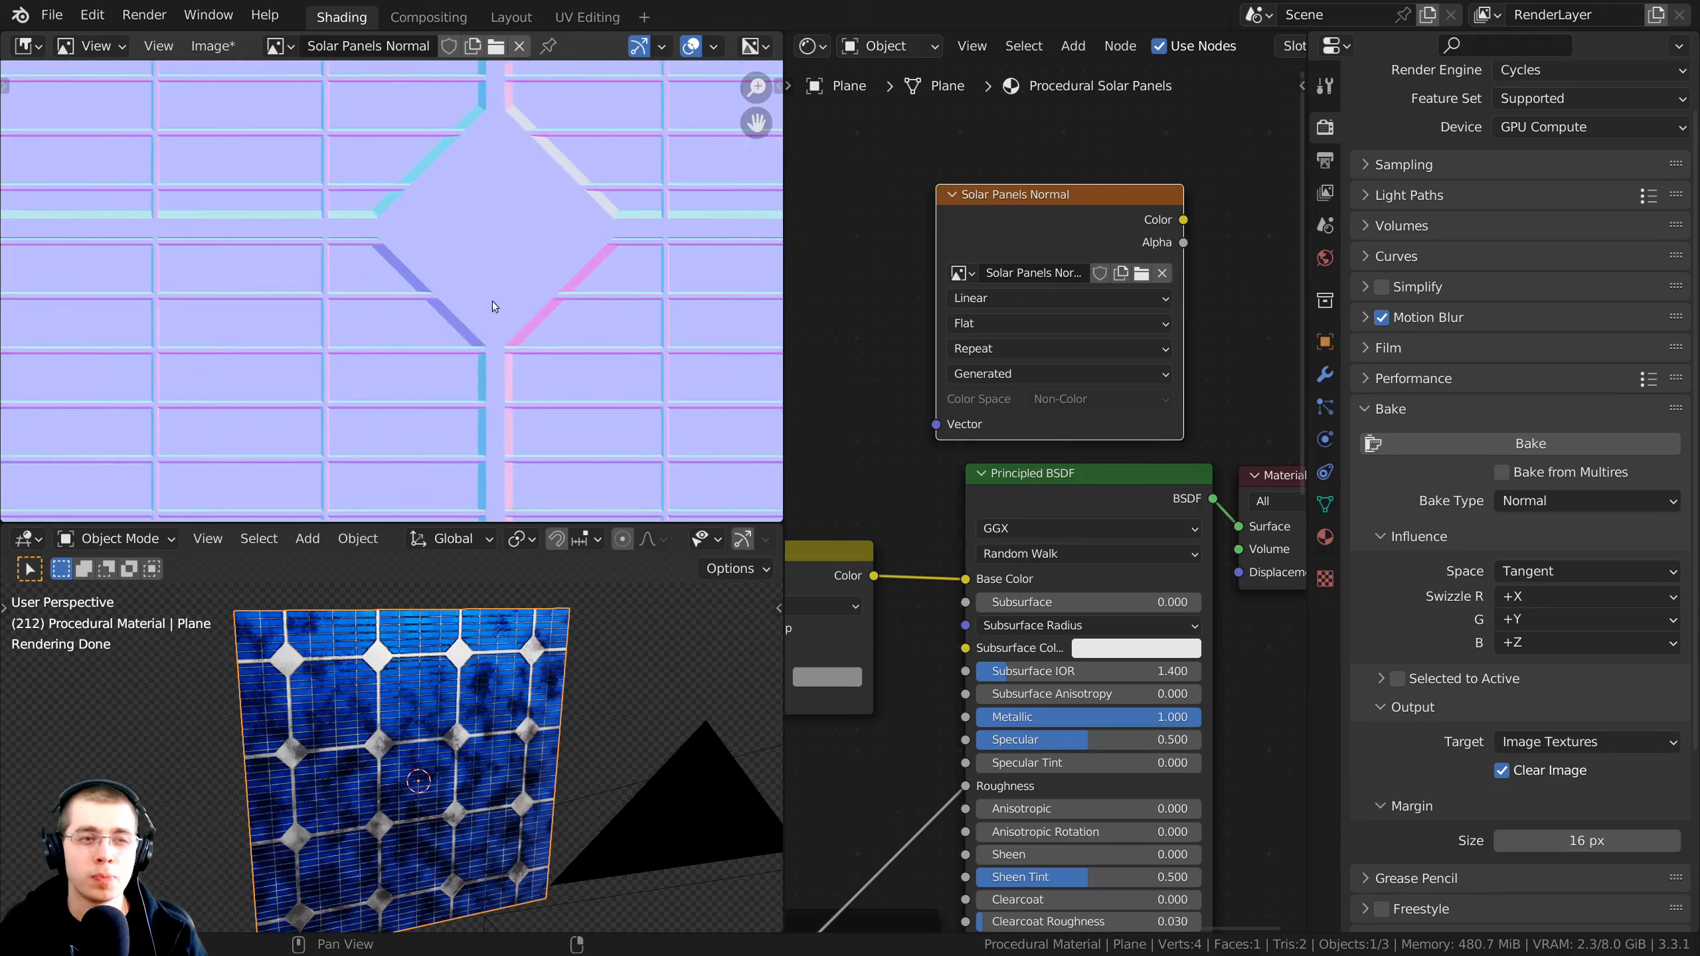
{"action": "scroll", "coordinate": [491, 300], "scroll_direction": "down", "scroll_amount": 7}
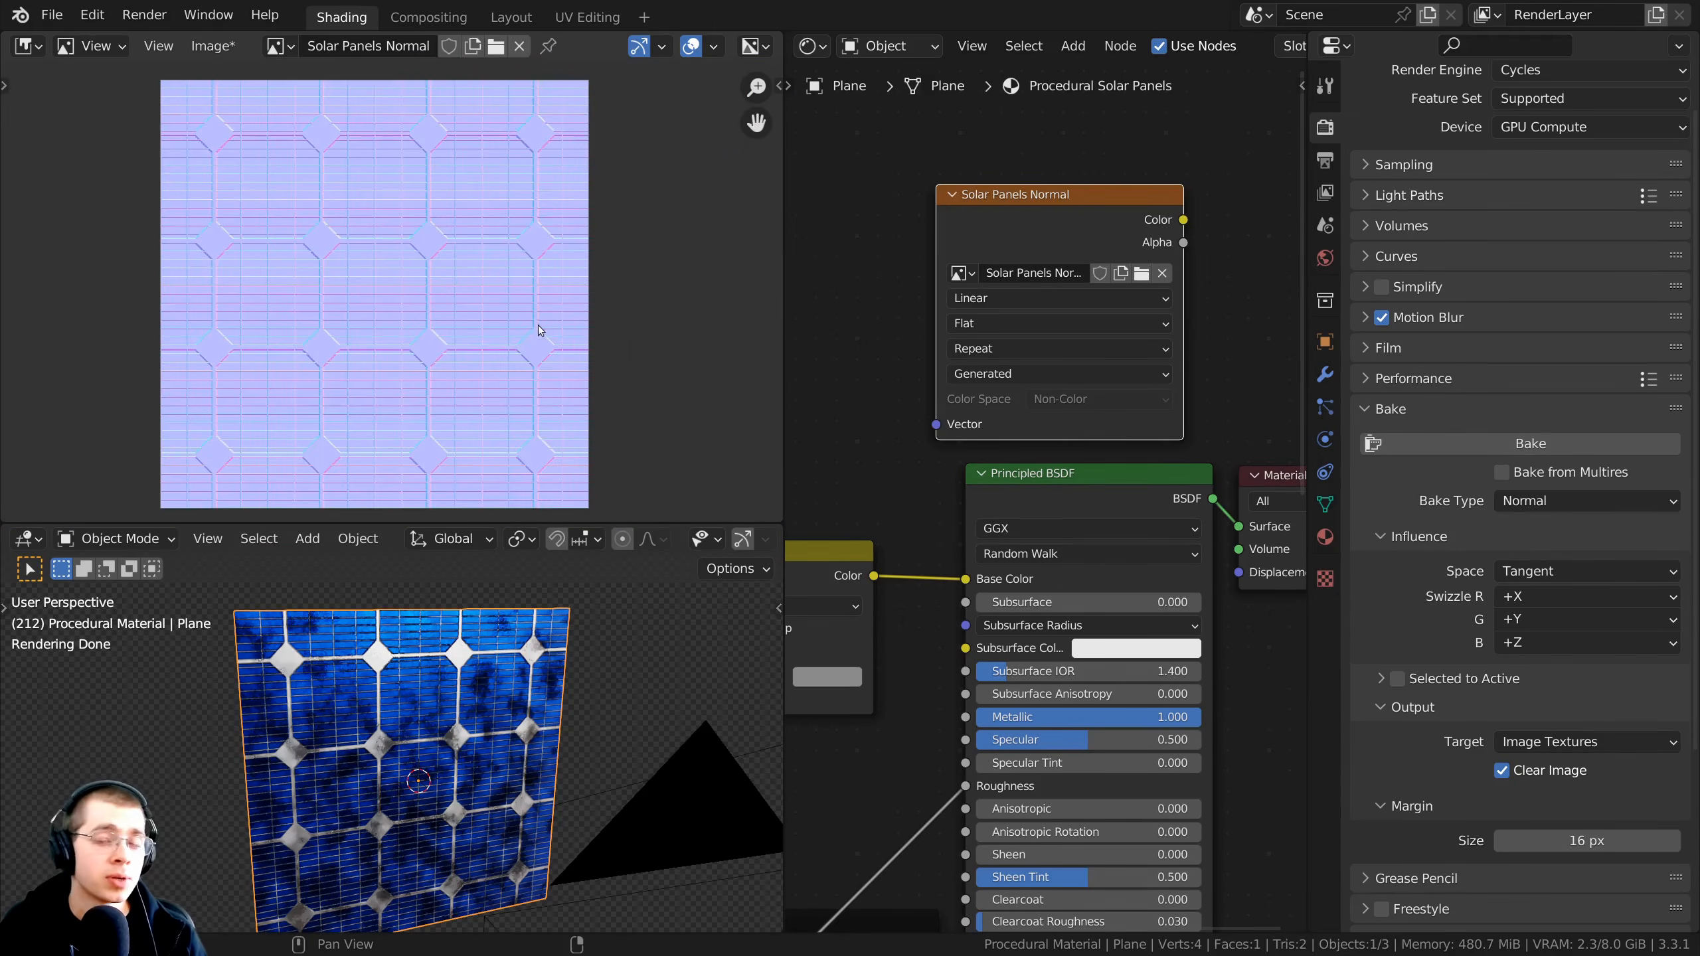
{"action": "scroll", "coordinate": [561, 260], "scroll_direction": "up", "scroll_amount": 3}
{"action": "middle_click_drag", "start_coordinate": [590, 256], "coordinate": [619, 229]}
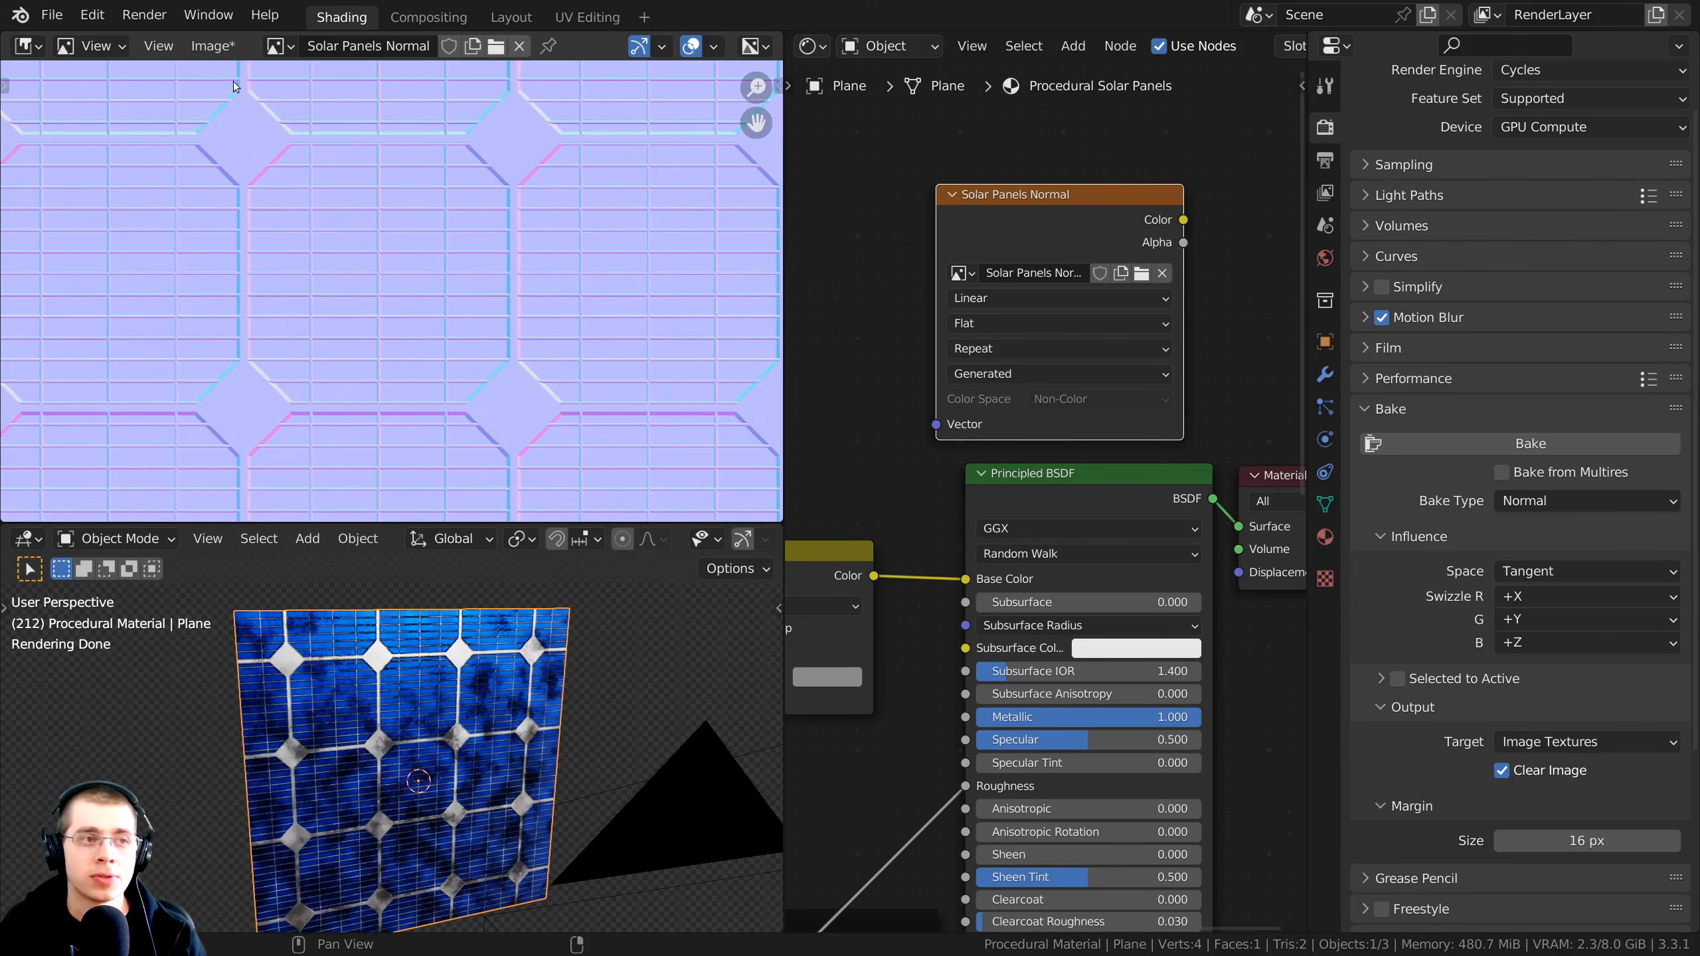
Step: Save the baked image as Solar Panels Normal.png in PNG format in the Bake Normal Maps folder
{"action": "left_click", "coordinate": [218, 51]}
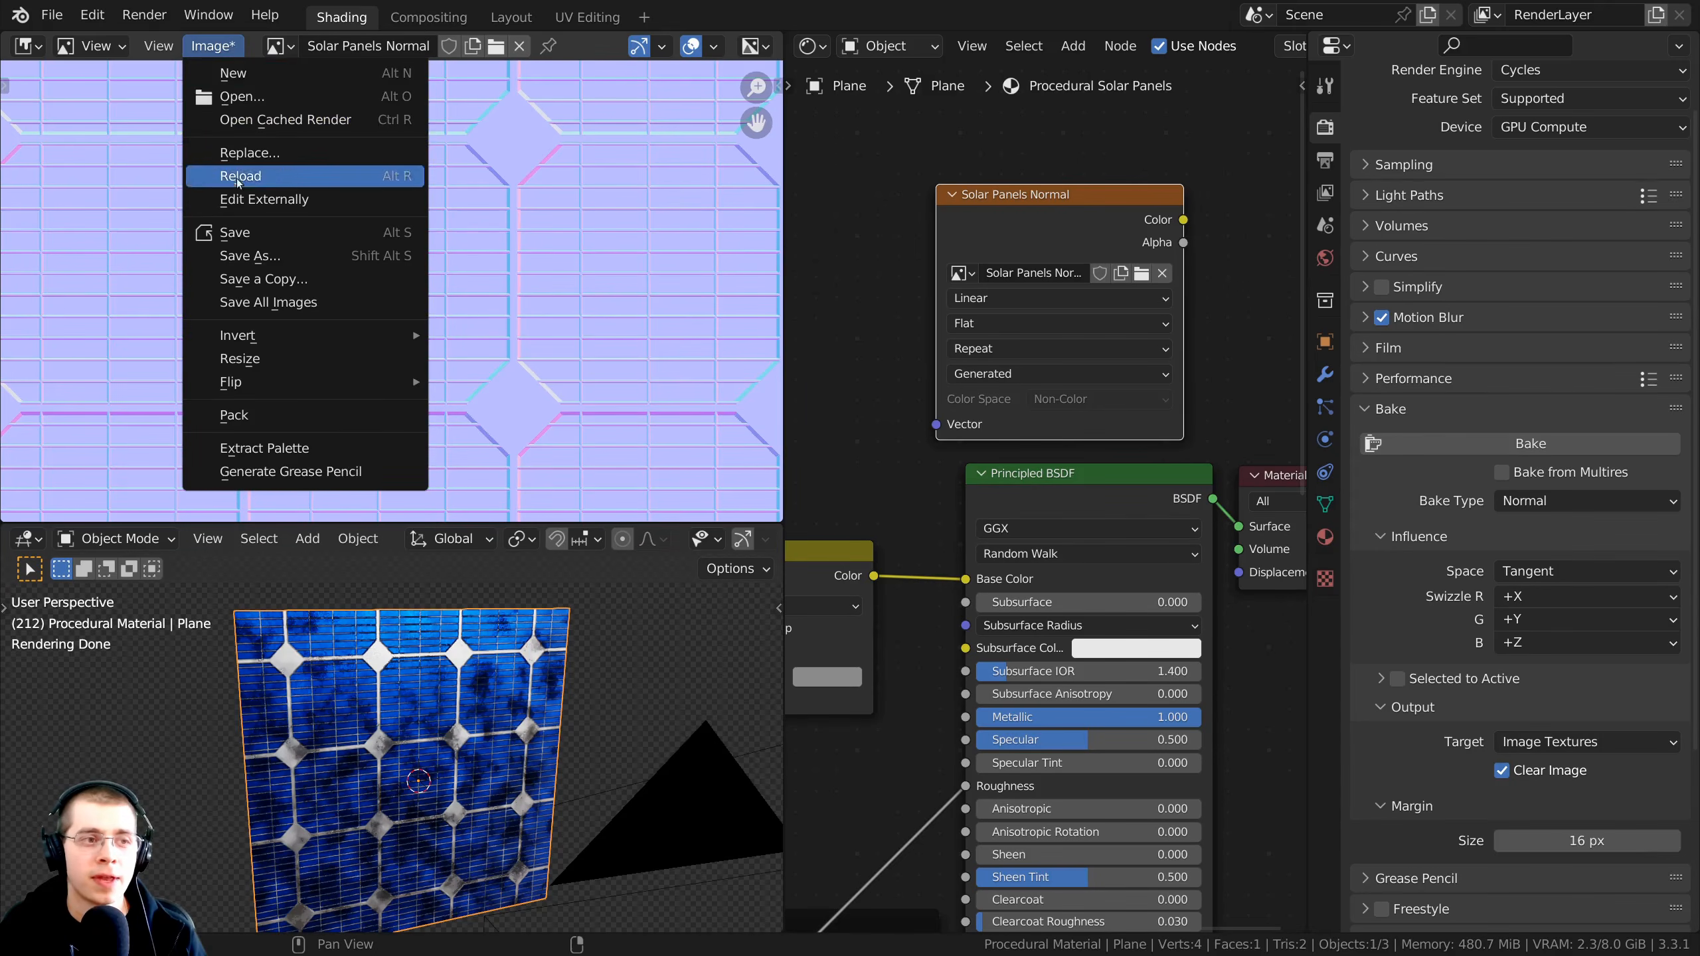
{"action": "left_click", "coordinate": [250, 256]}
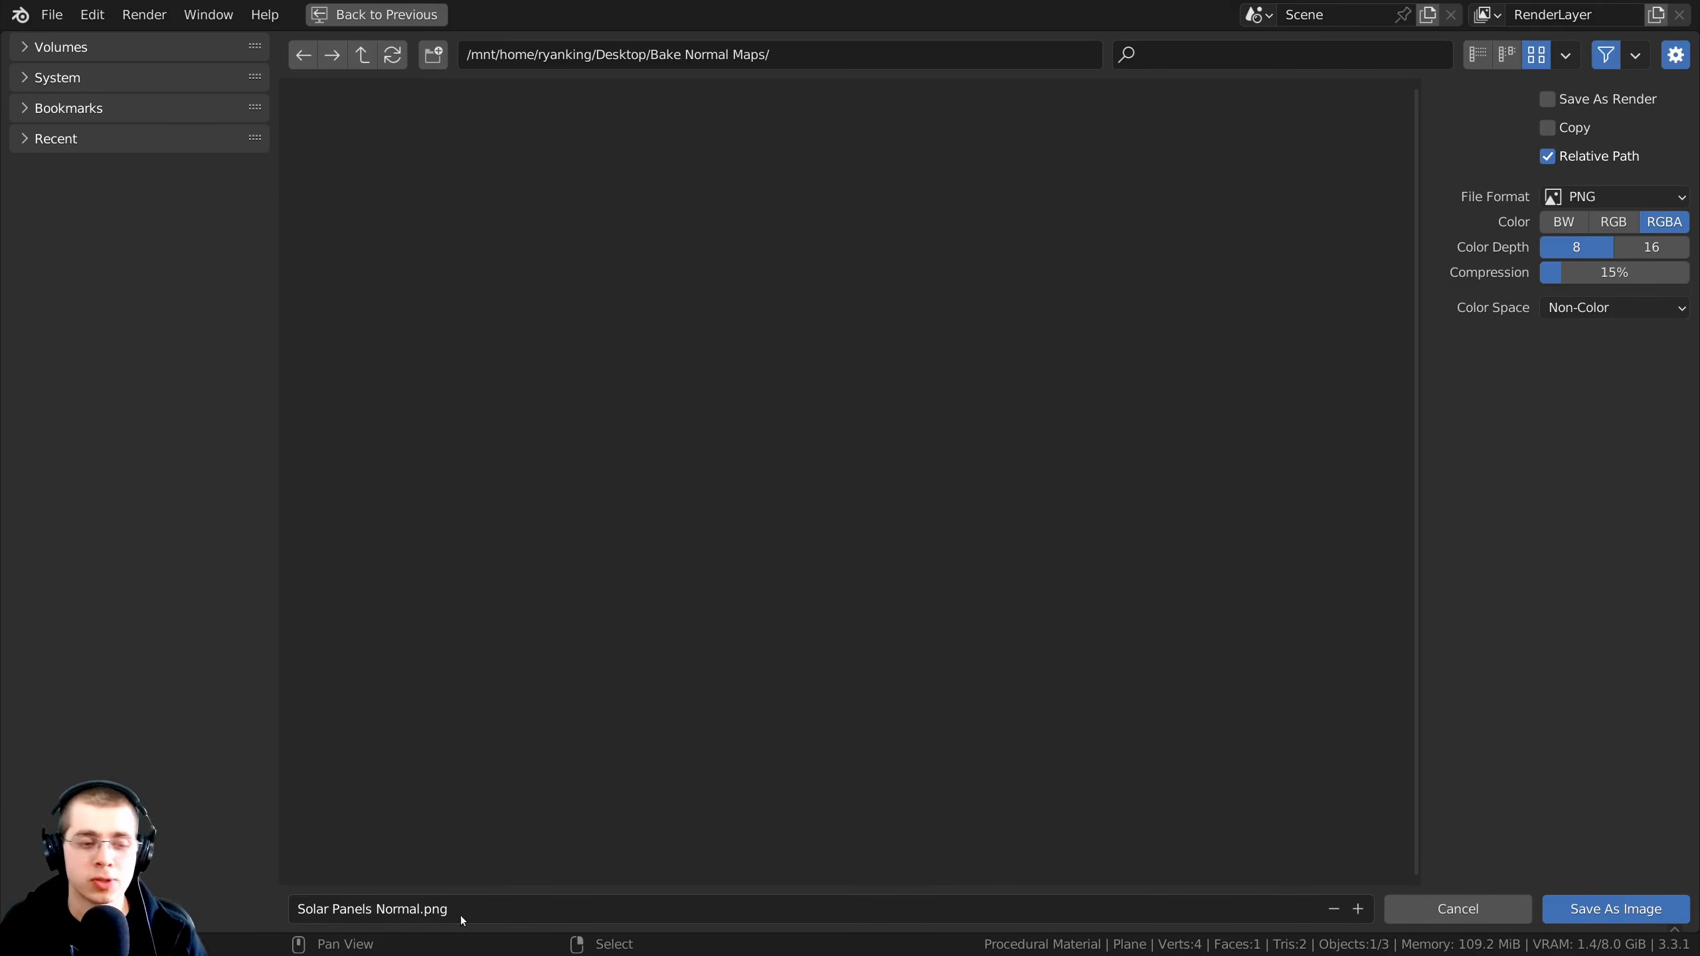
{"action": "left_click", "coordinate": [1557, 201]}
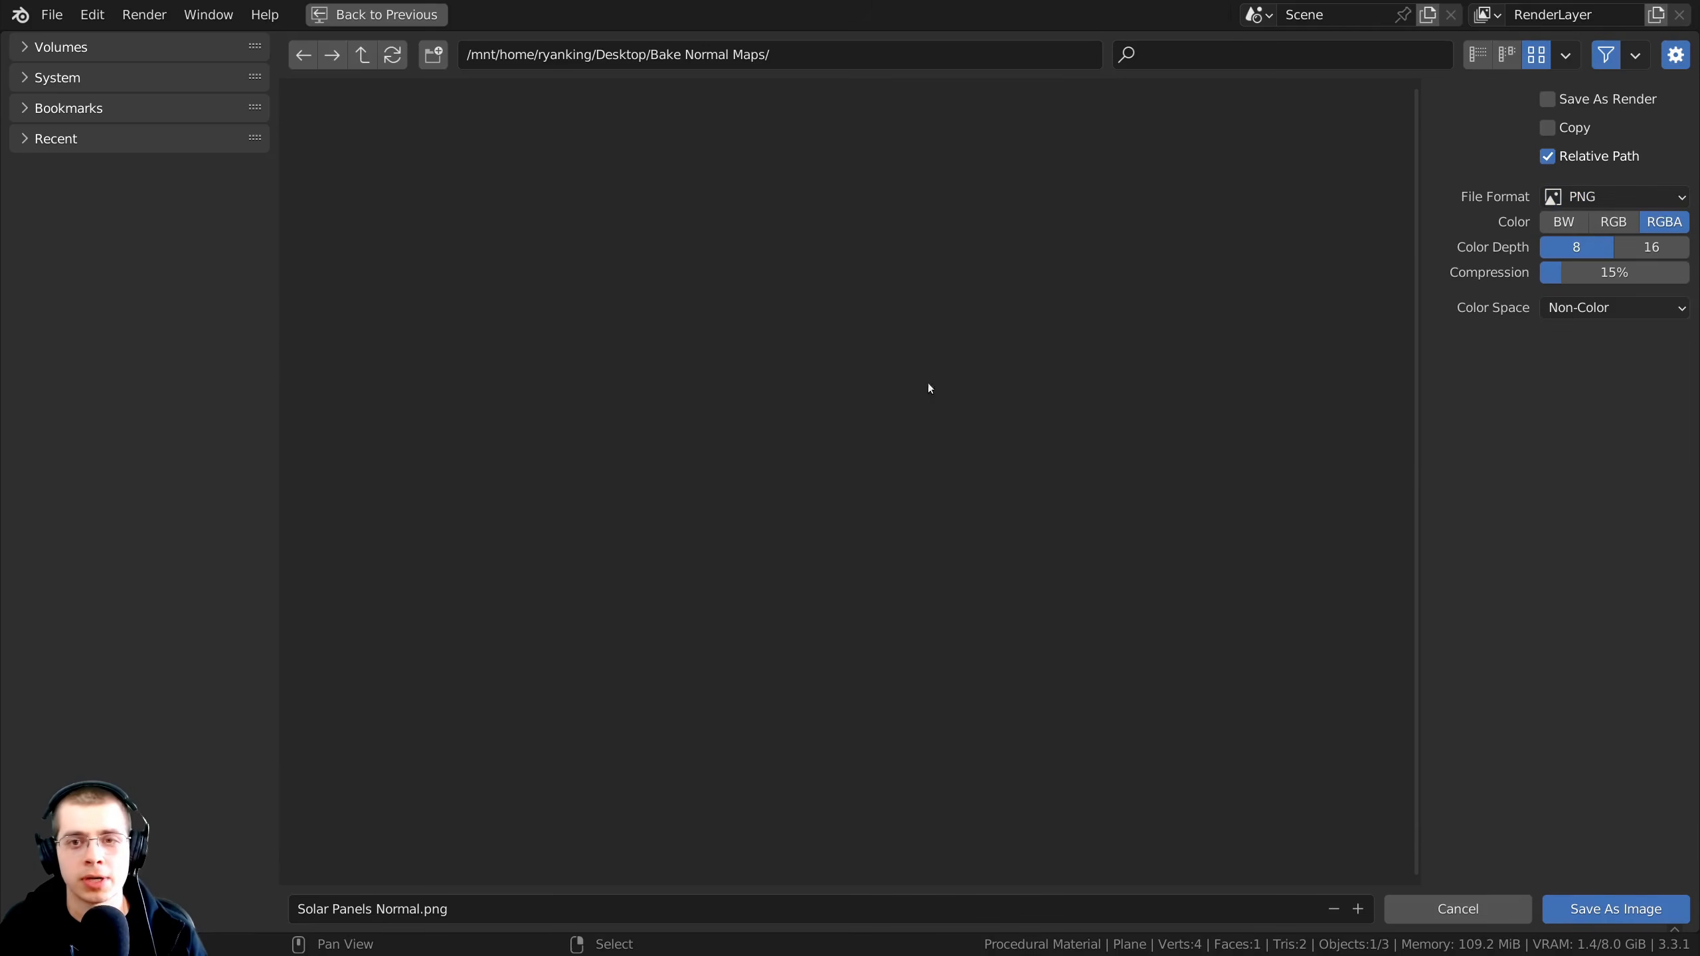
{"action": "left_click", "coordinate": [1565, 908]}
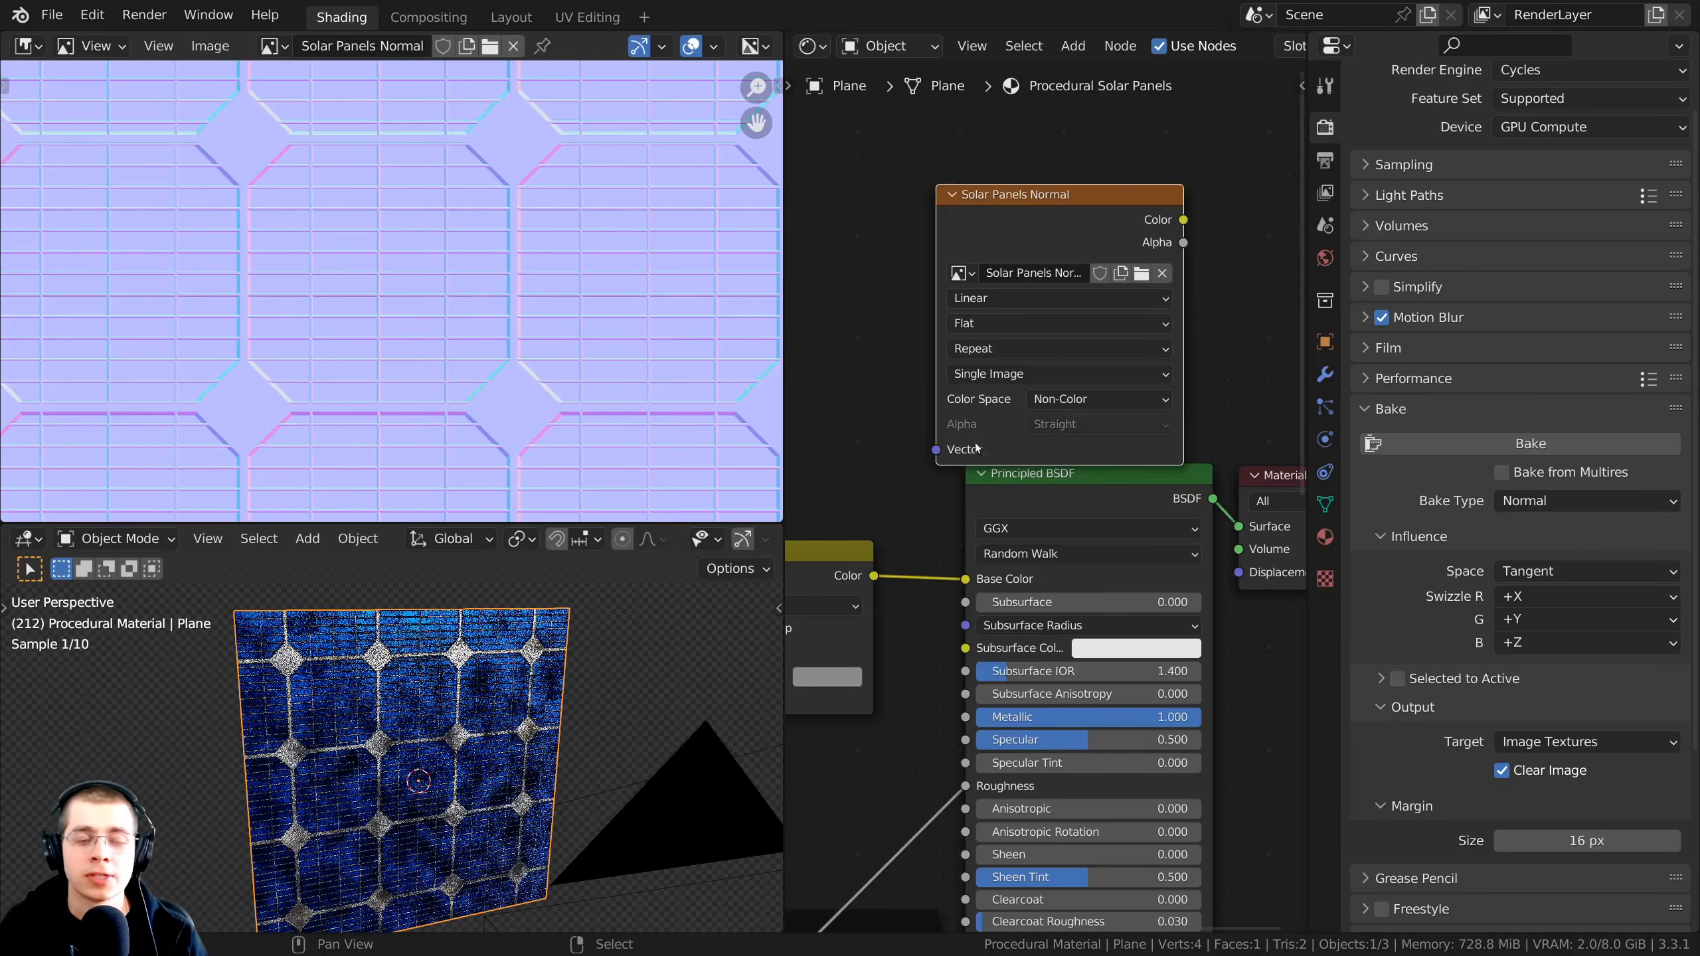
Step: Enlarge the node editor area and move the Solar Panels Normal image node below the Bump frame
{"action": "scroll", "coordinate": [1071, 201], "scroll_direction": "down", "scroll_amount": 2}
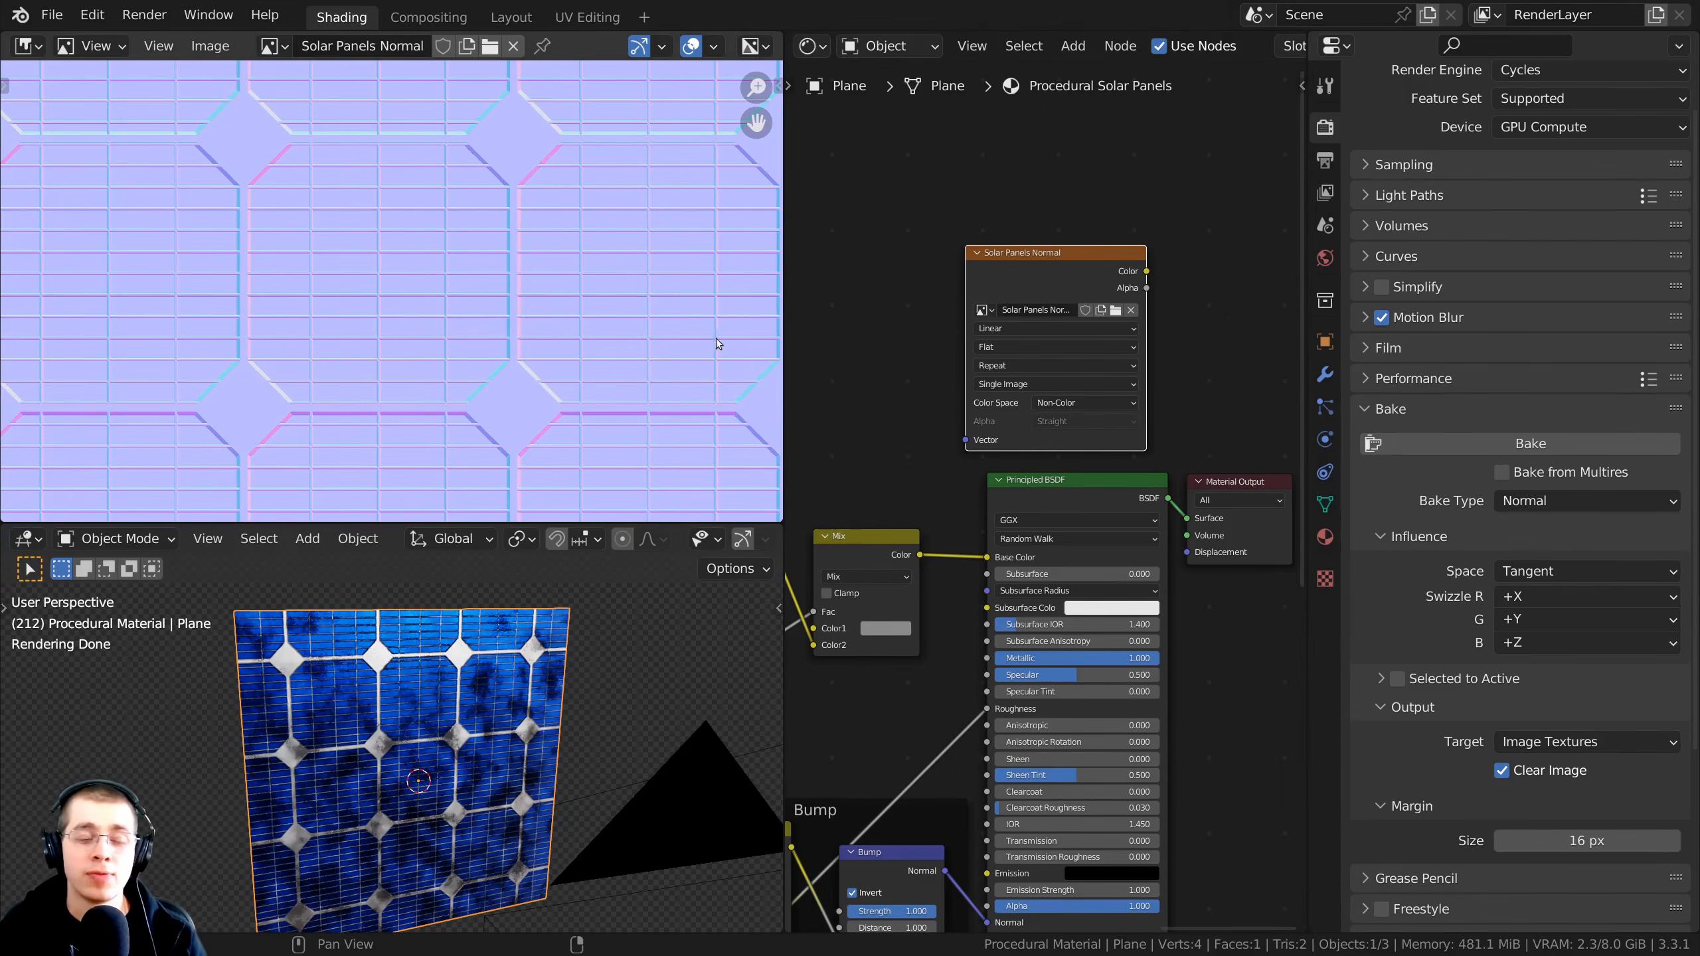
{"action": "scroll", "coordinate": [556, 382], "scroll_direction": "down", "scroll_amount": 2}
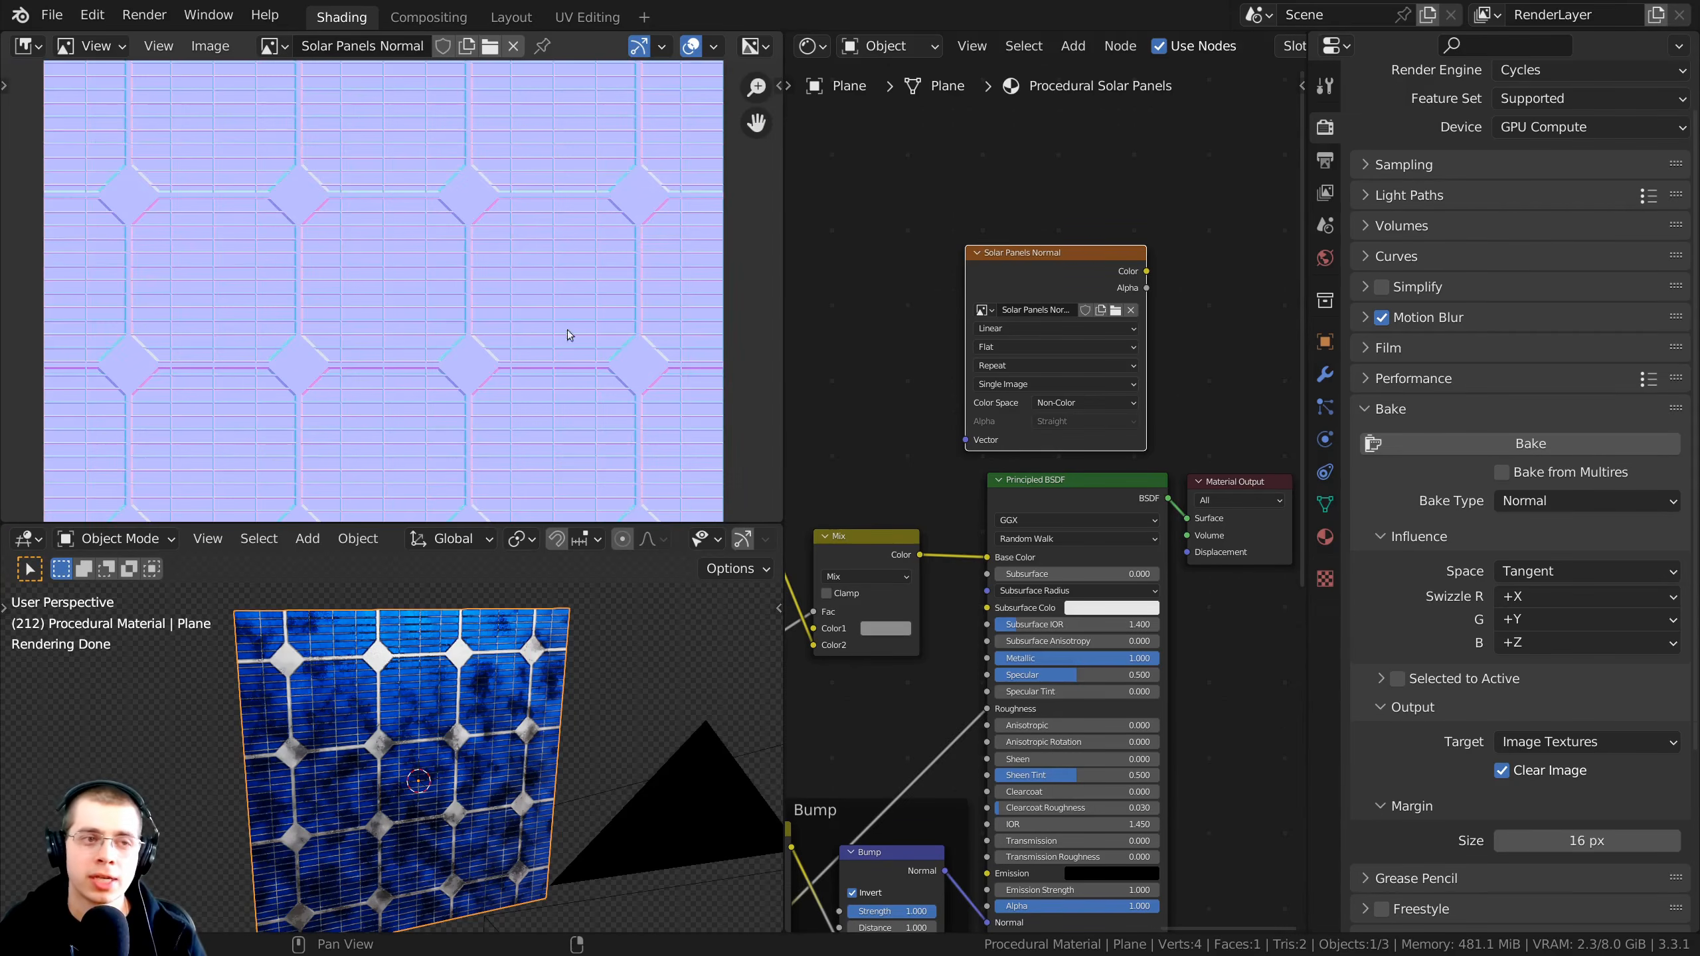
{"action": "scroll", "coordinate": [940, 313], "scroll_direction": "down", "scroll_amount": 1}
{"action": "middle_click_drag", "start_coordinate": [940, 313], "coordinate": [998, 258]}
{"action": "left_click_drag", "start_coordinate": [783, 267], "coordinate": [579, 268]}
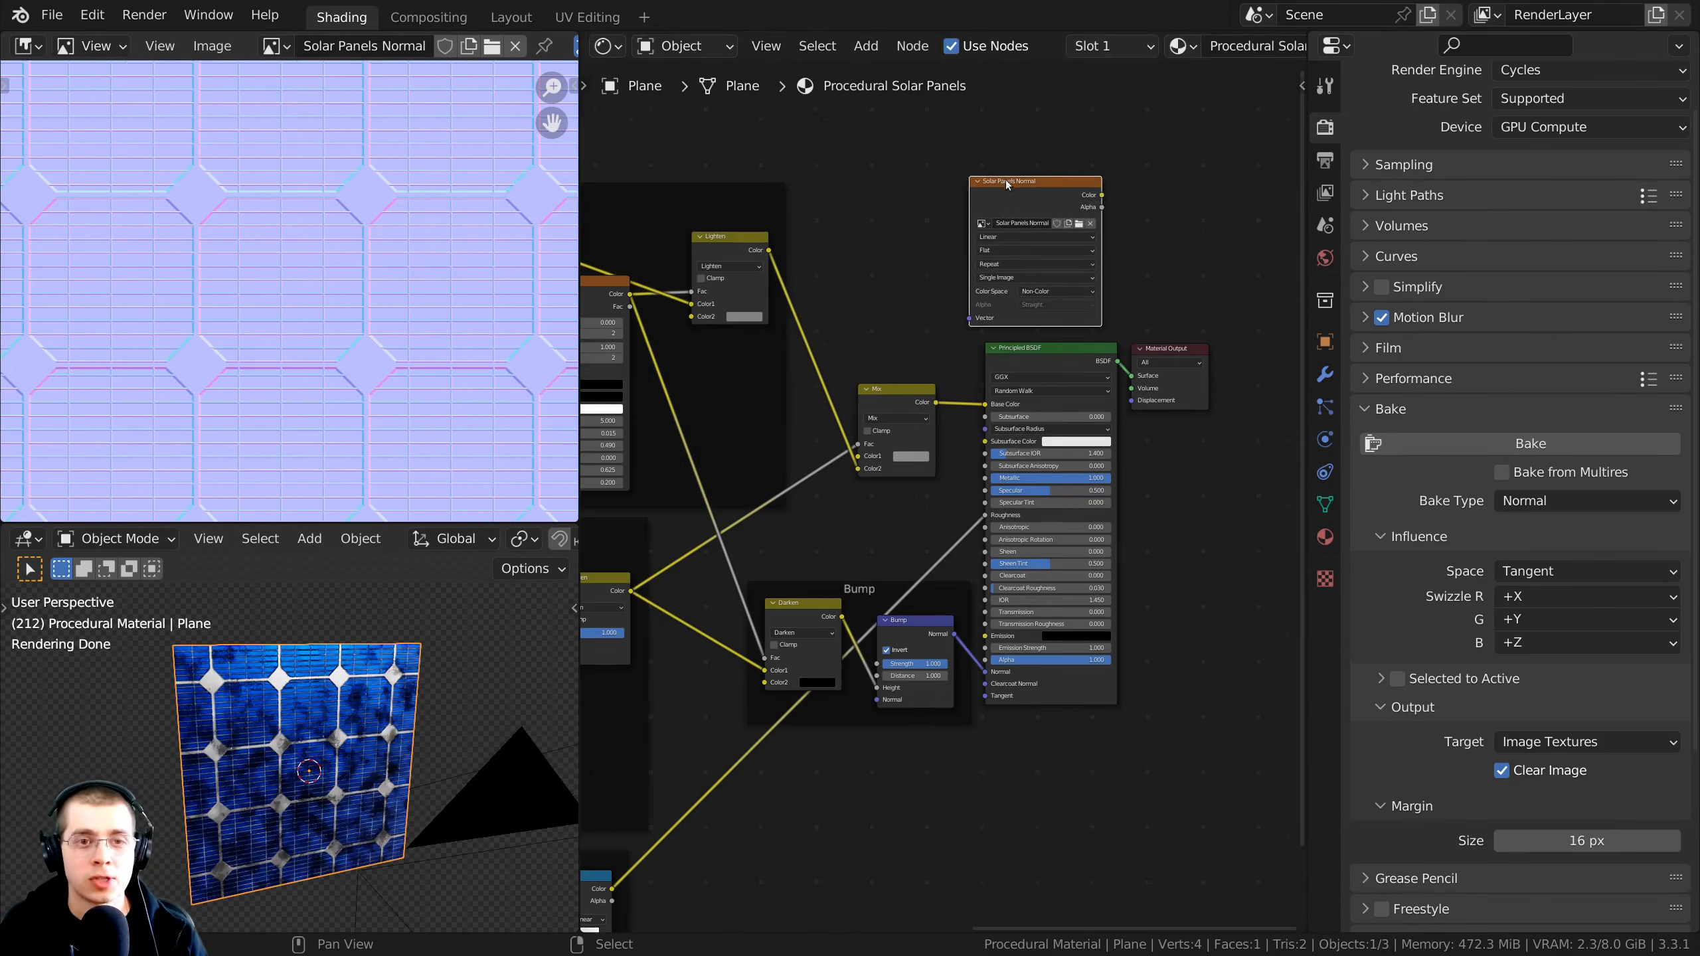
{"action": "left_click_drag", "start_coordinate": [1001, 204], "coordinate": [844, 765]}
{"action": "scroll", "coordinate": [846, 767], "scroll_direction": "up", "scroll_amount": 3}
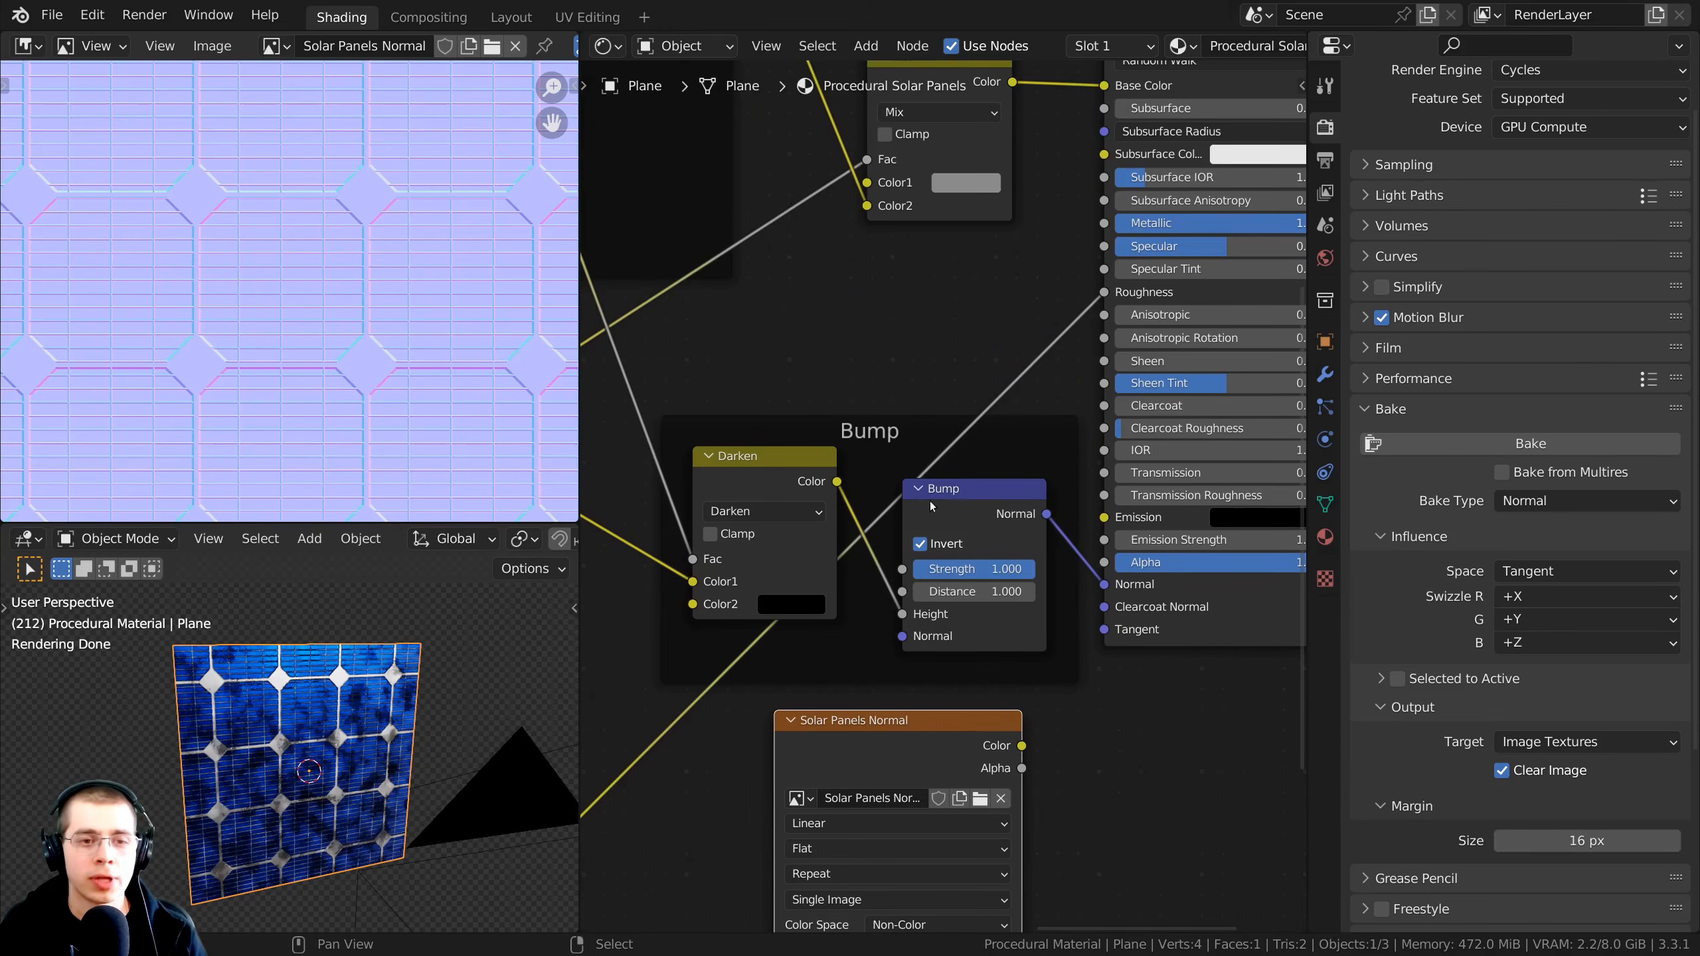
{"action": "scroll", "coordinate": [1265, 498], "scroll_direction": "down", "scroll_amount": 2}
{"action": "left_click_drag", "start_coordinate": [1307, 603], "coordinate": [1484, 603]}
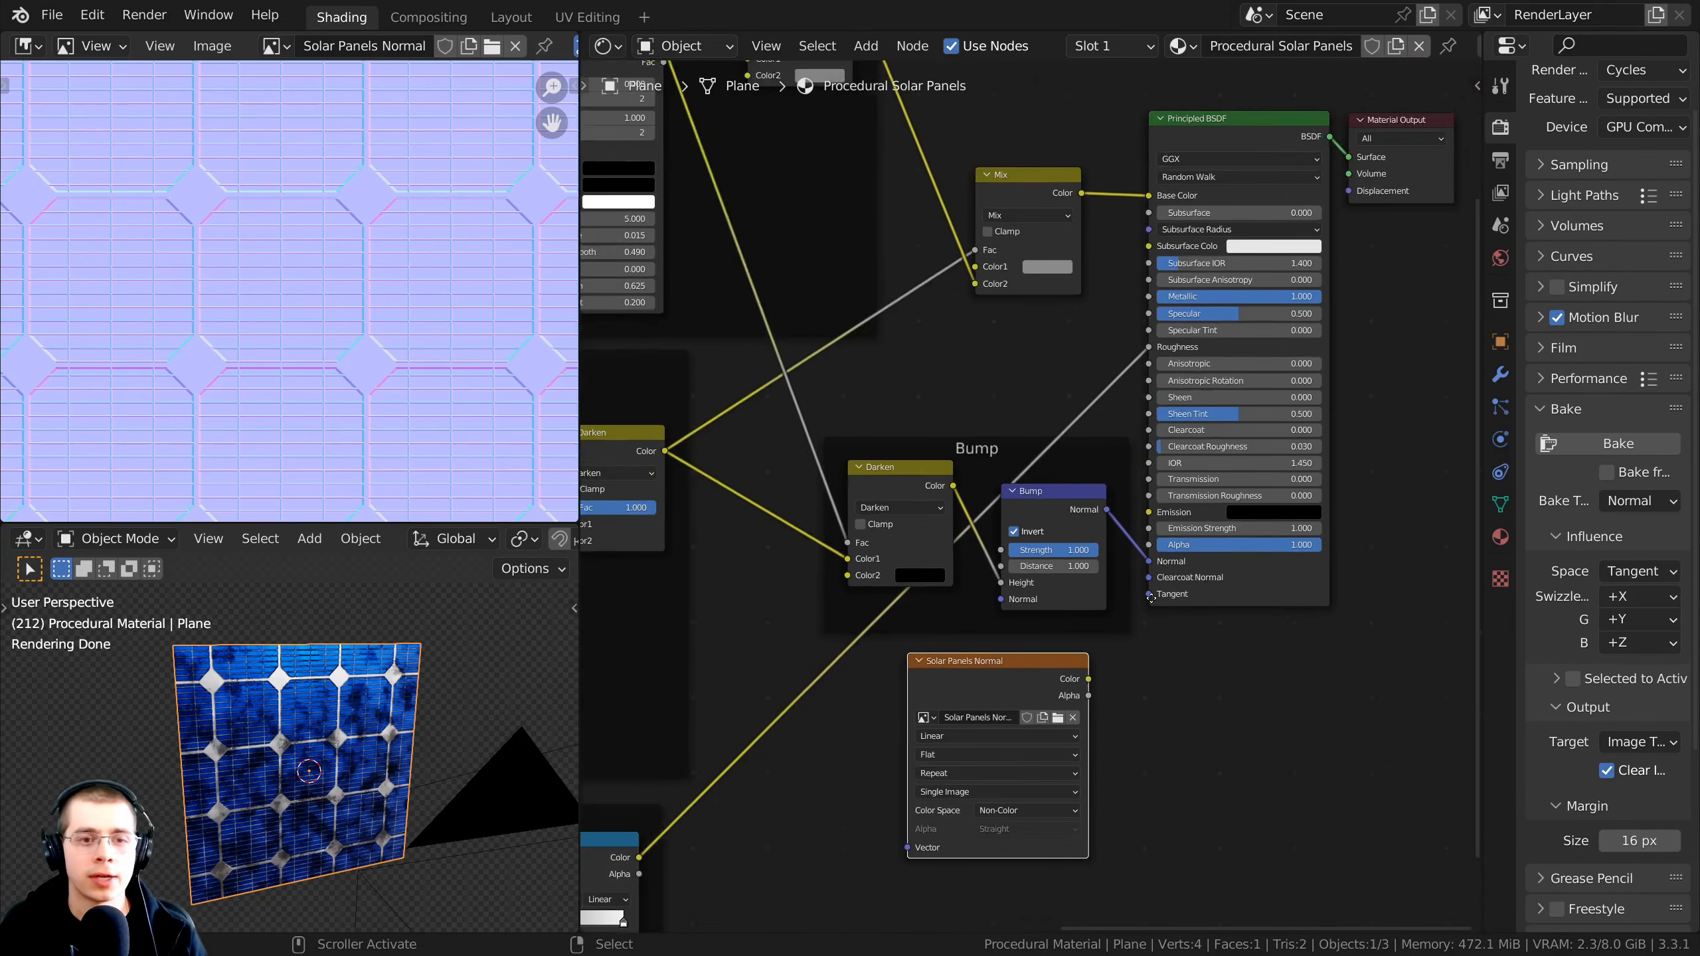
Step: Connect the Solar Panels Normal Color output to the Principled BSDF Normal input and move the image node away to make room
{"action": "scroll", "coordinate": [1152, 598], "scroll_direction": "up", "scroll_amount": 2}
{"action": "left_click_drag", "start_coordinate": [1149, 613], "coordinate": [1219, 474]}
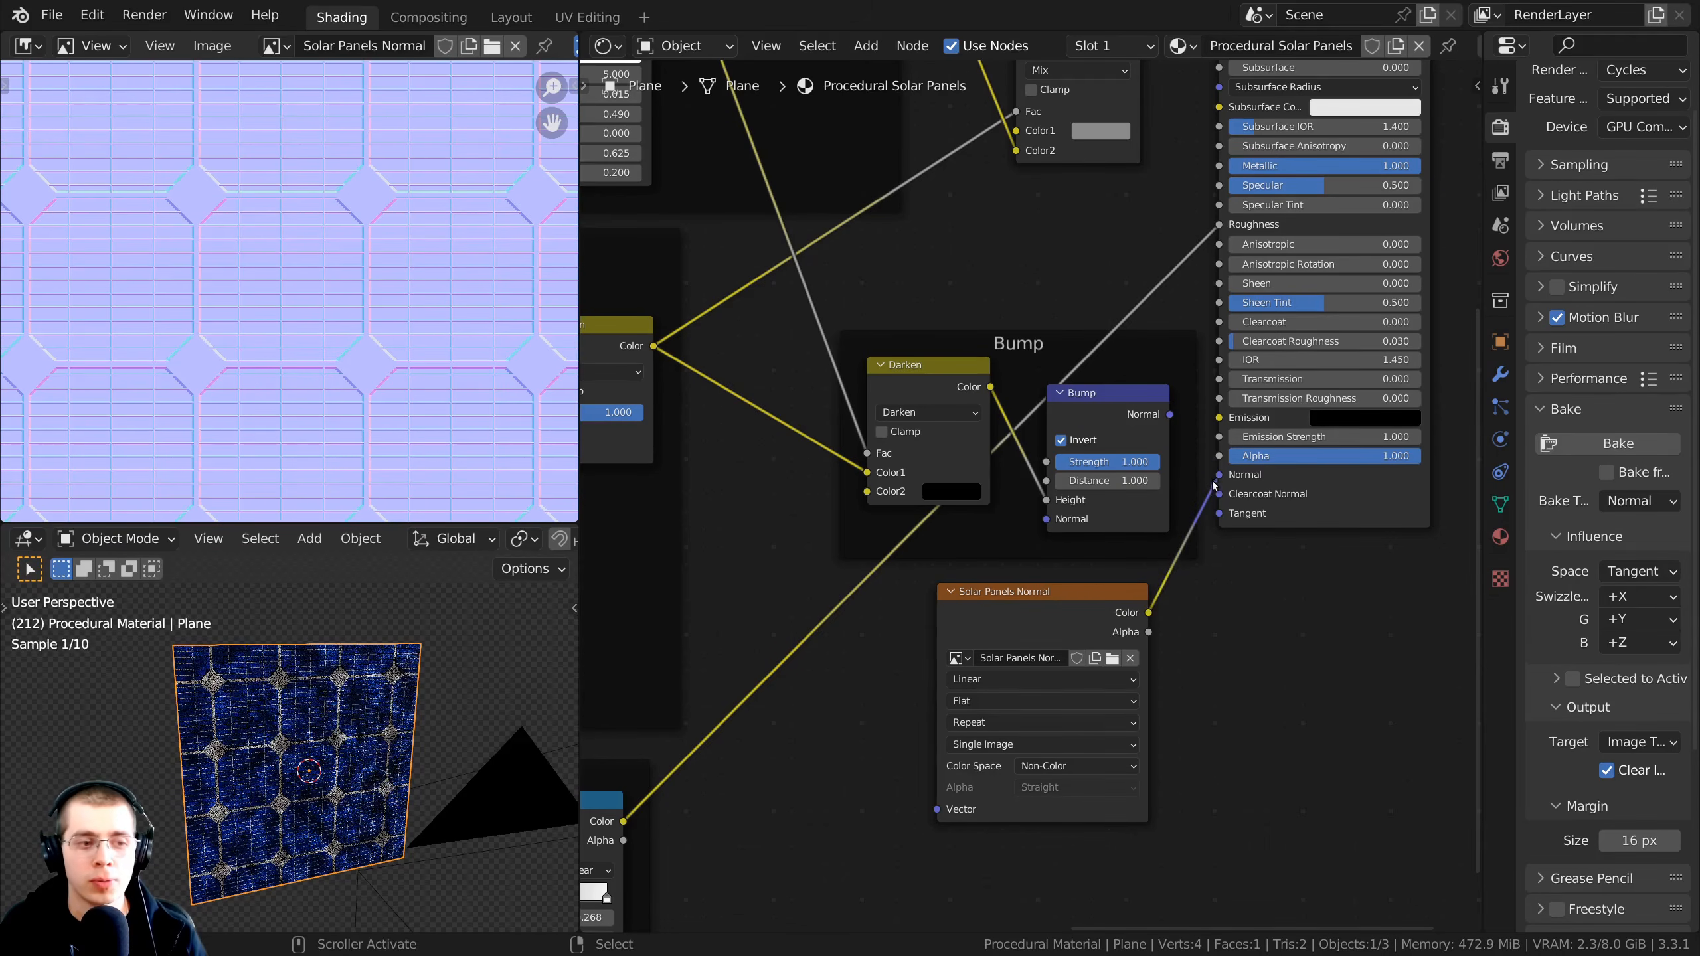
{"action": "left_click_drag", "start_coordinate": [1131, 607], "coordinate": [1024, 644]}
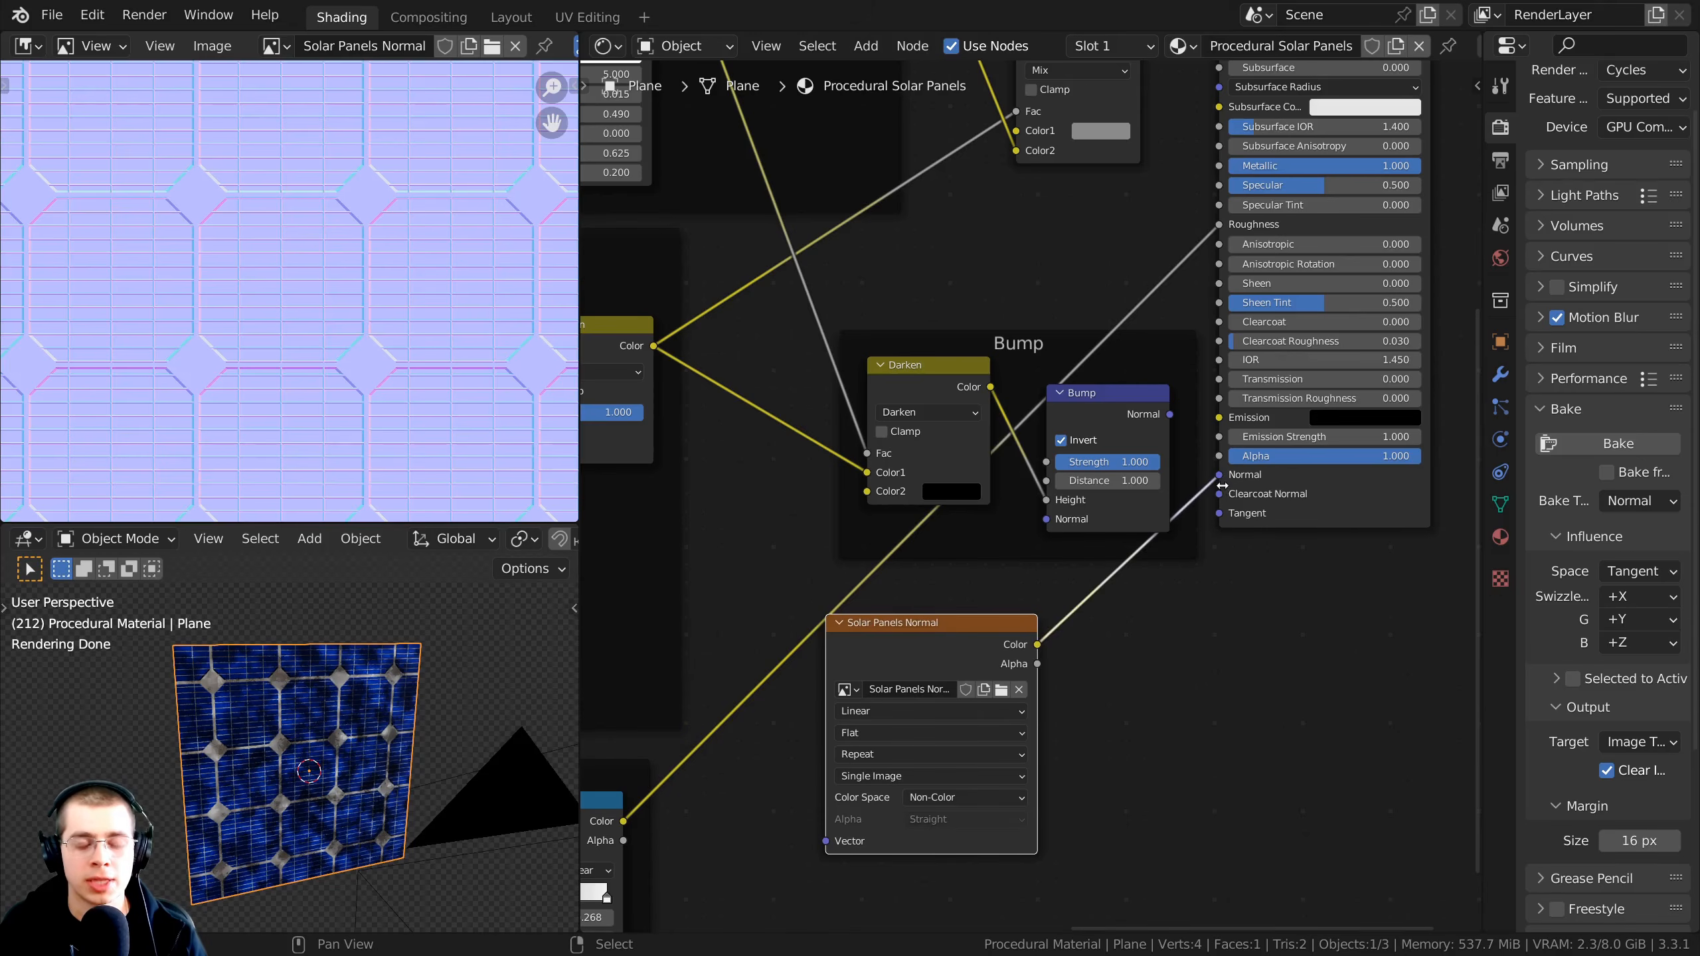
{"action": "left_click_drag", "start_coordinate": [1001, 661], "coordinate": [975, 735]}
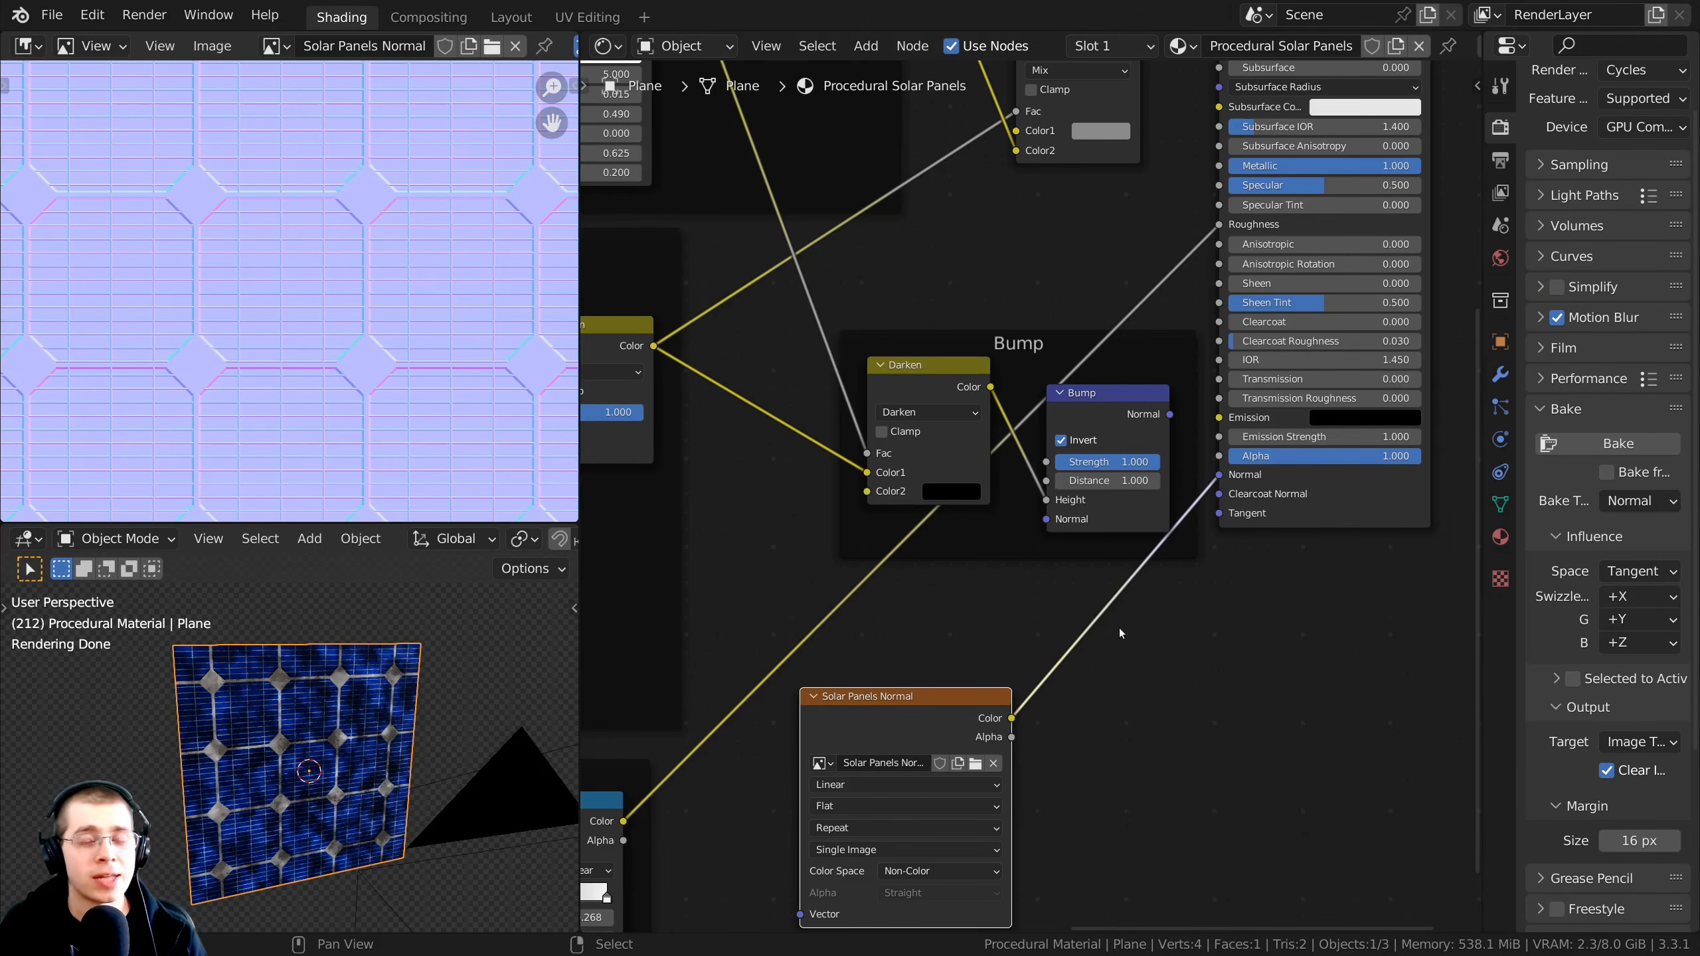
Step: Add a Normal Map node on the link between the Solar Panels Normal image and the Principled BSDF Normal input
{"action": "key", "text": "shift+a"}
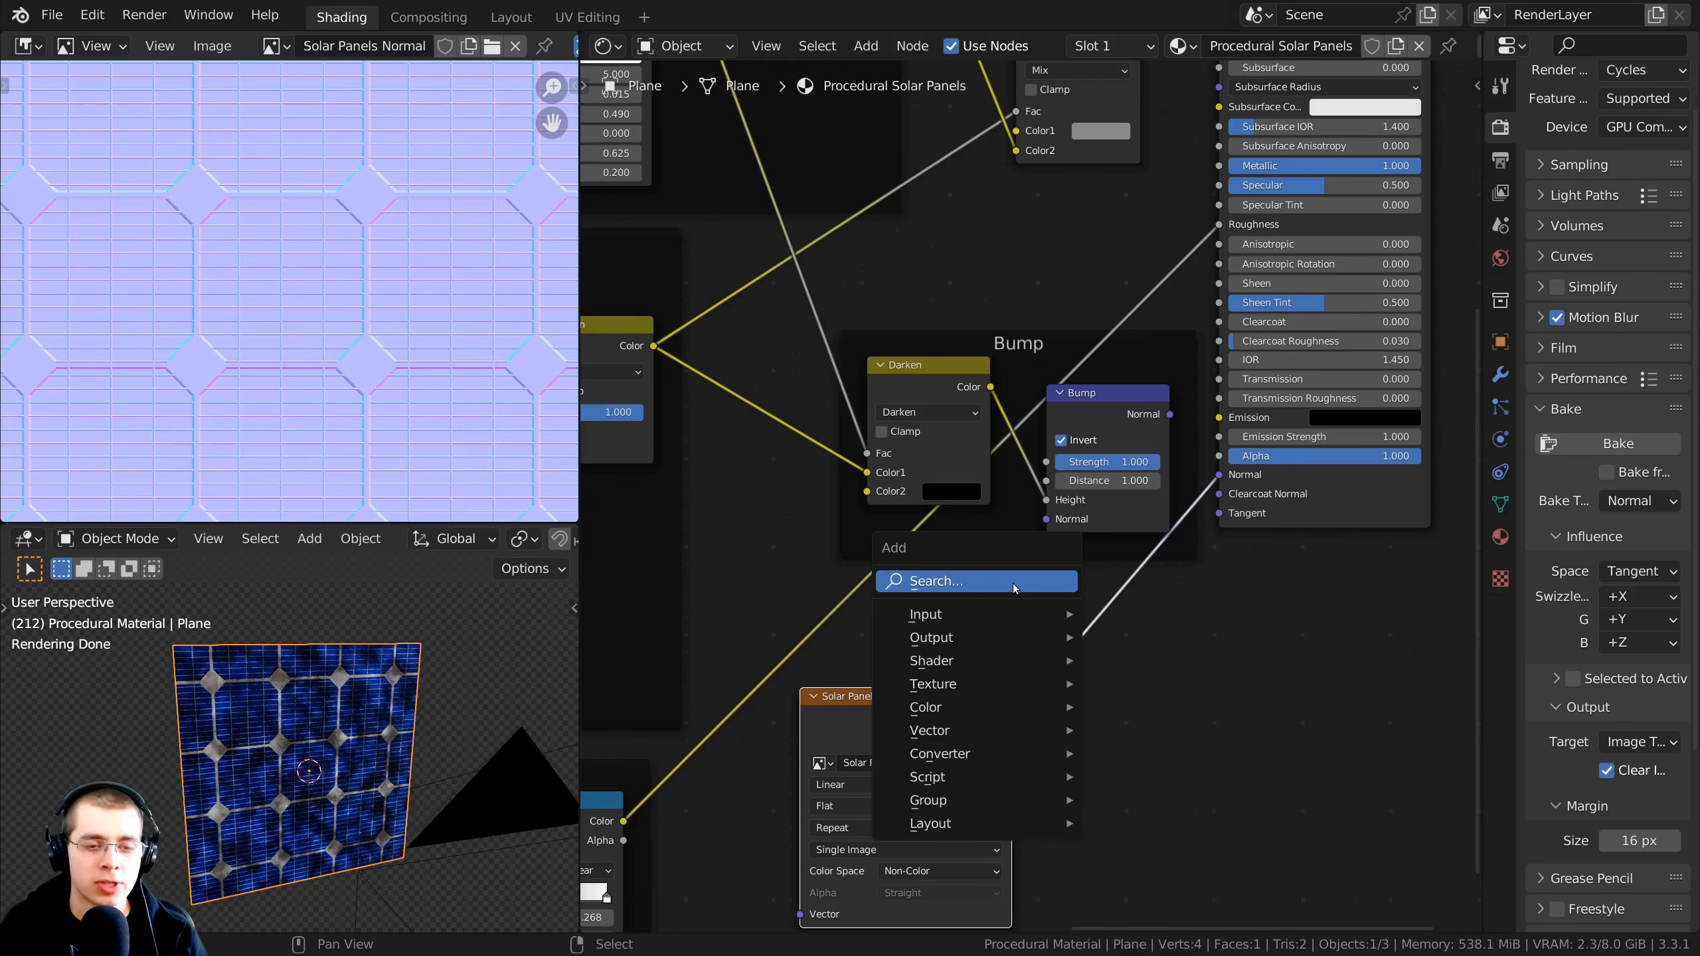
{"action": "left_click", "coordinate": [1012, 584]}
{"action": "type", "text": "nor"}
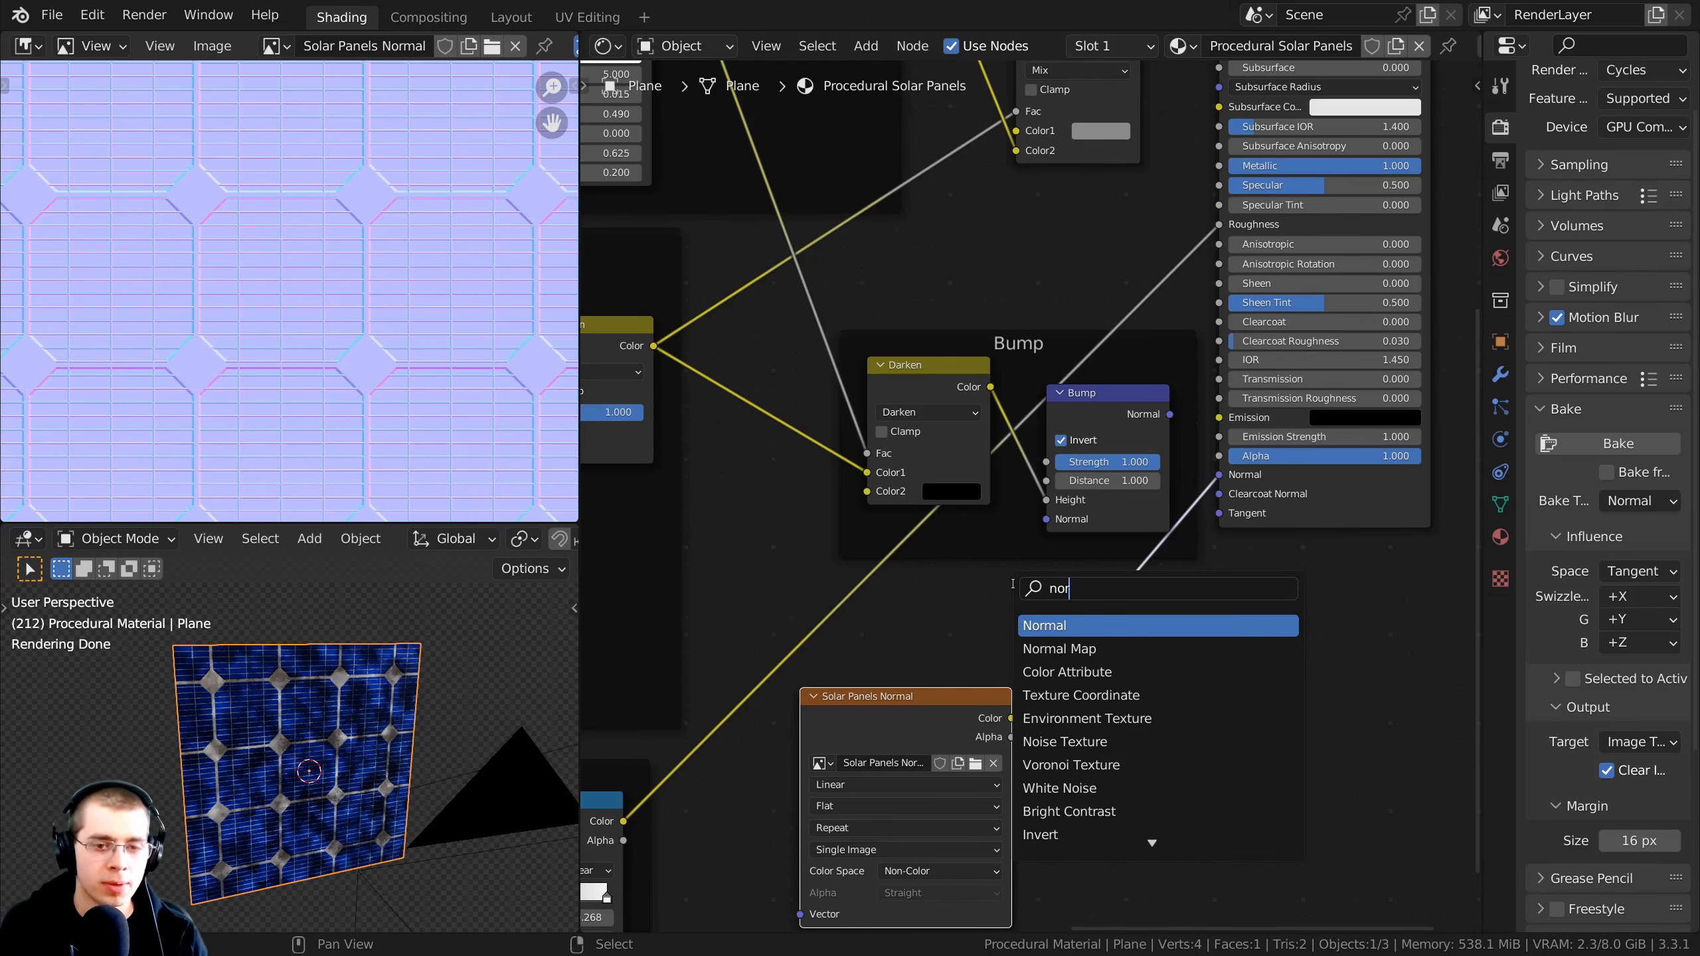
{"action": "left_click", "coordinate": [1045, 649]}
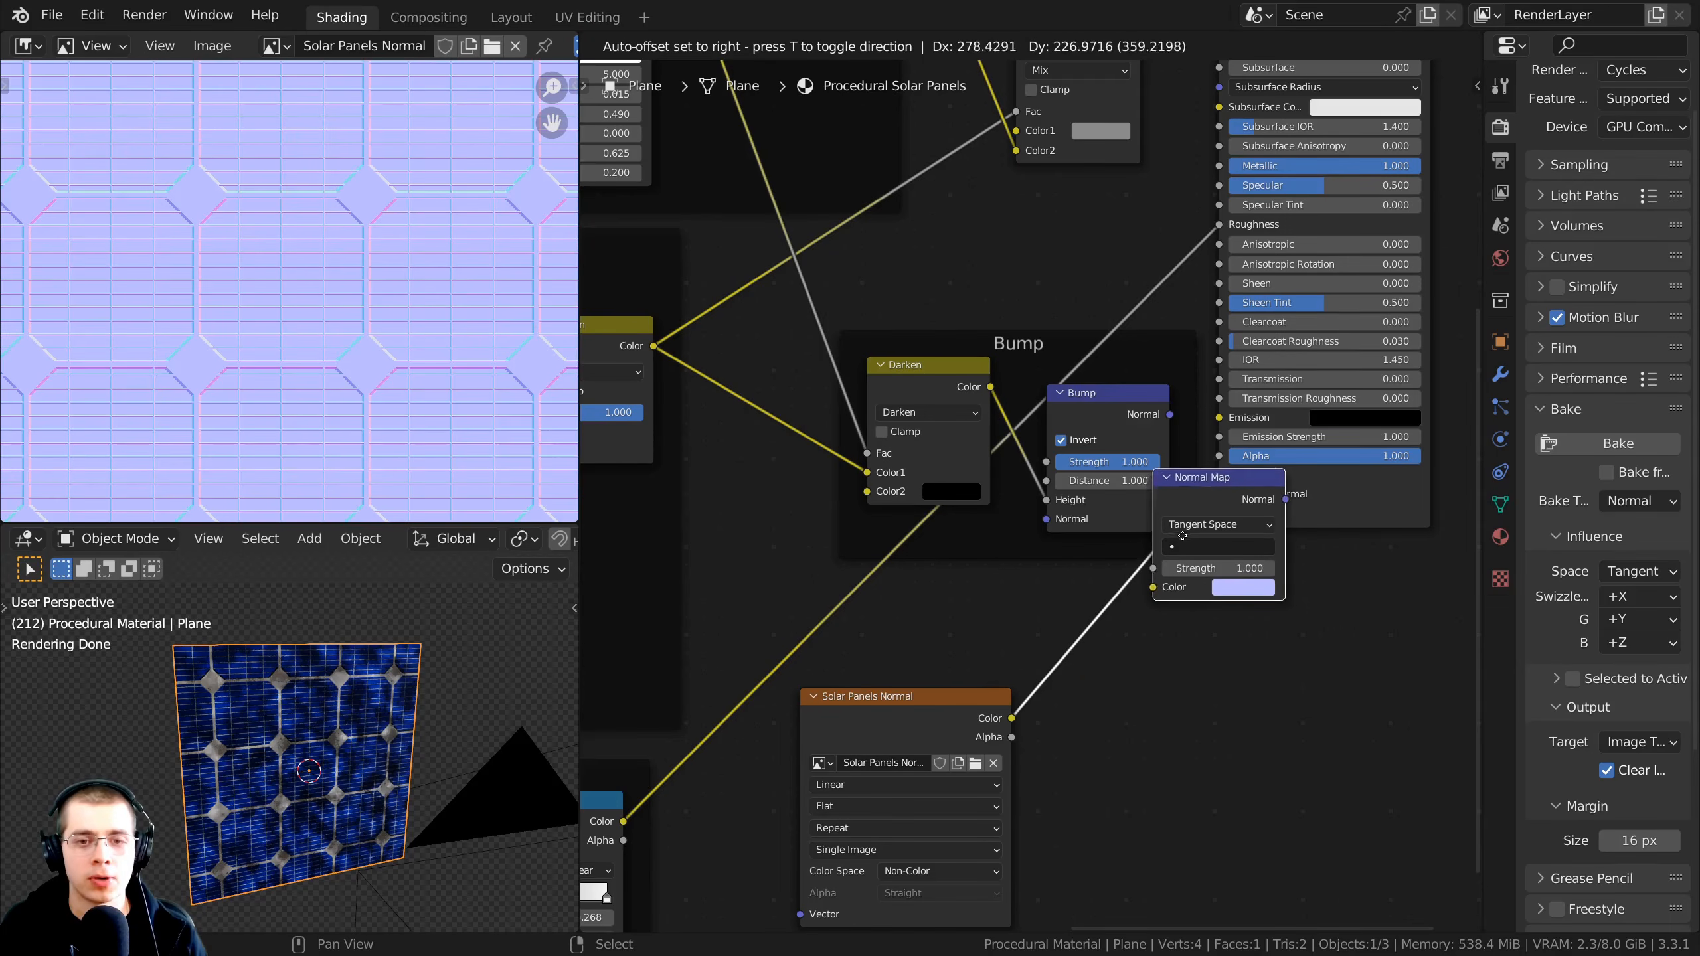
{"action": "left_click", "coordinate": [1082, 638]}
{"action": "key", "text": "g"}
{"action": "left_click", "coordinate": [957, 700]}
{"action": "scroll", "coordinate": [953, 761], "scroll_direction": "up", "scroll_amount": 1}
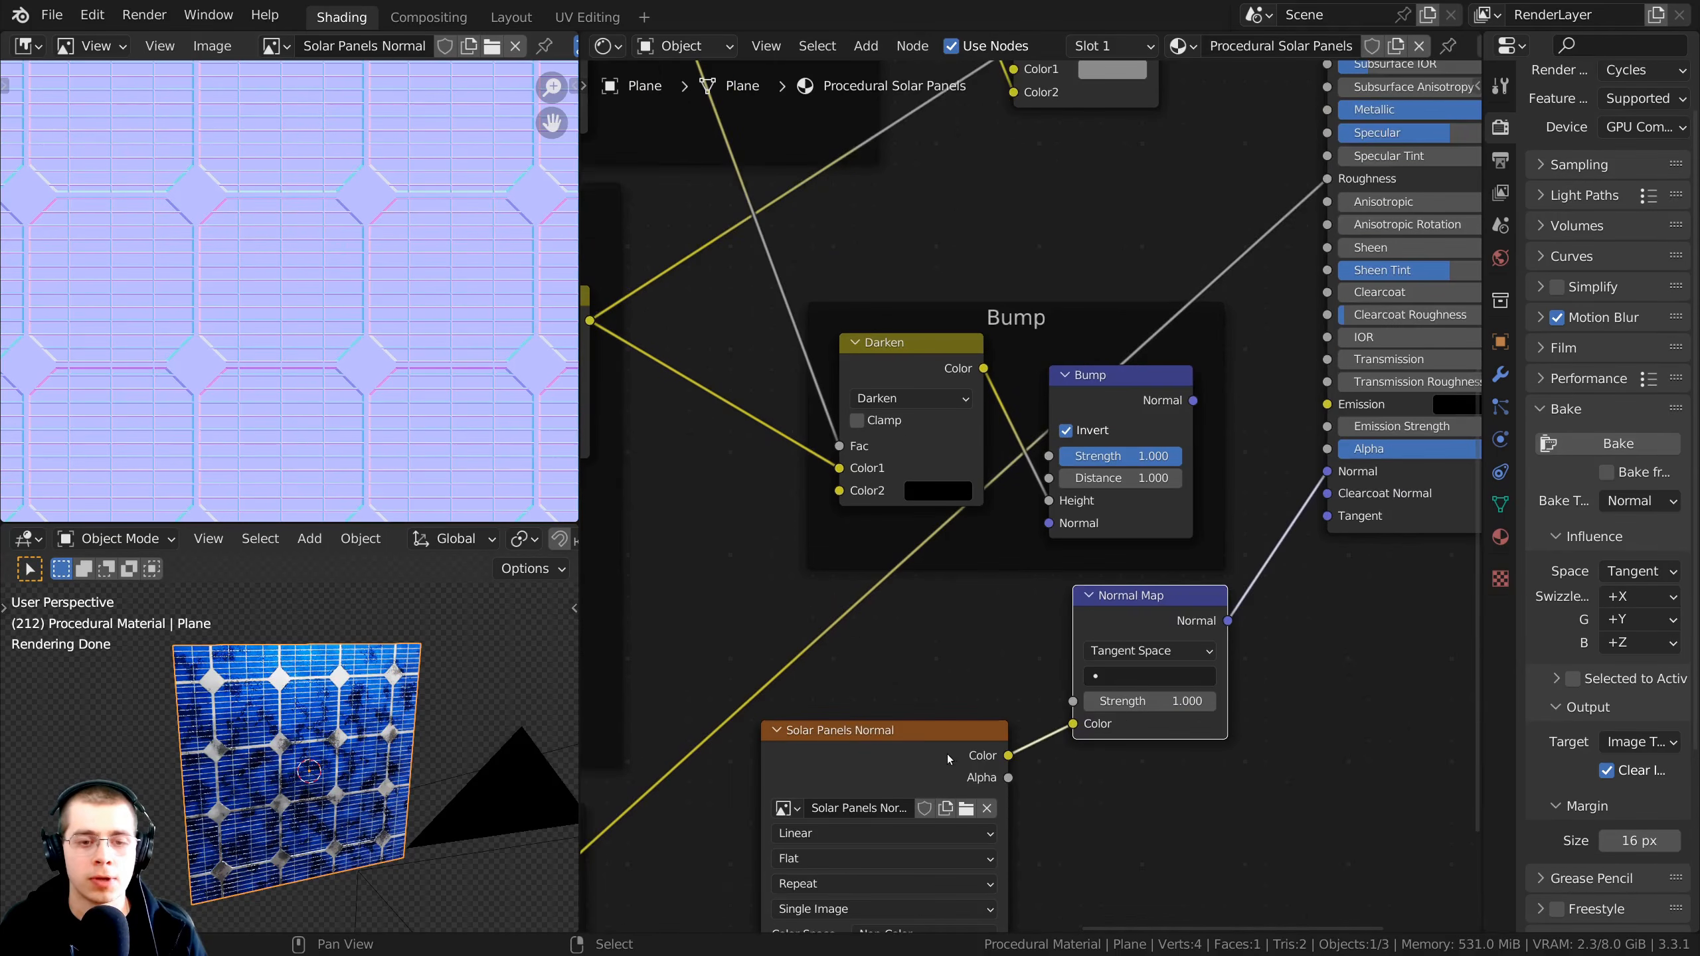
Step: Examine the normal-mapped solar panel surface up close in the 3D viewport, from different distances and angles
{"action": "scroll", "coordinate": [1071, 700], "scroll_direction": "up", "scroll_amount": 1}
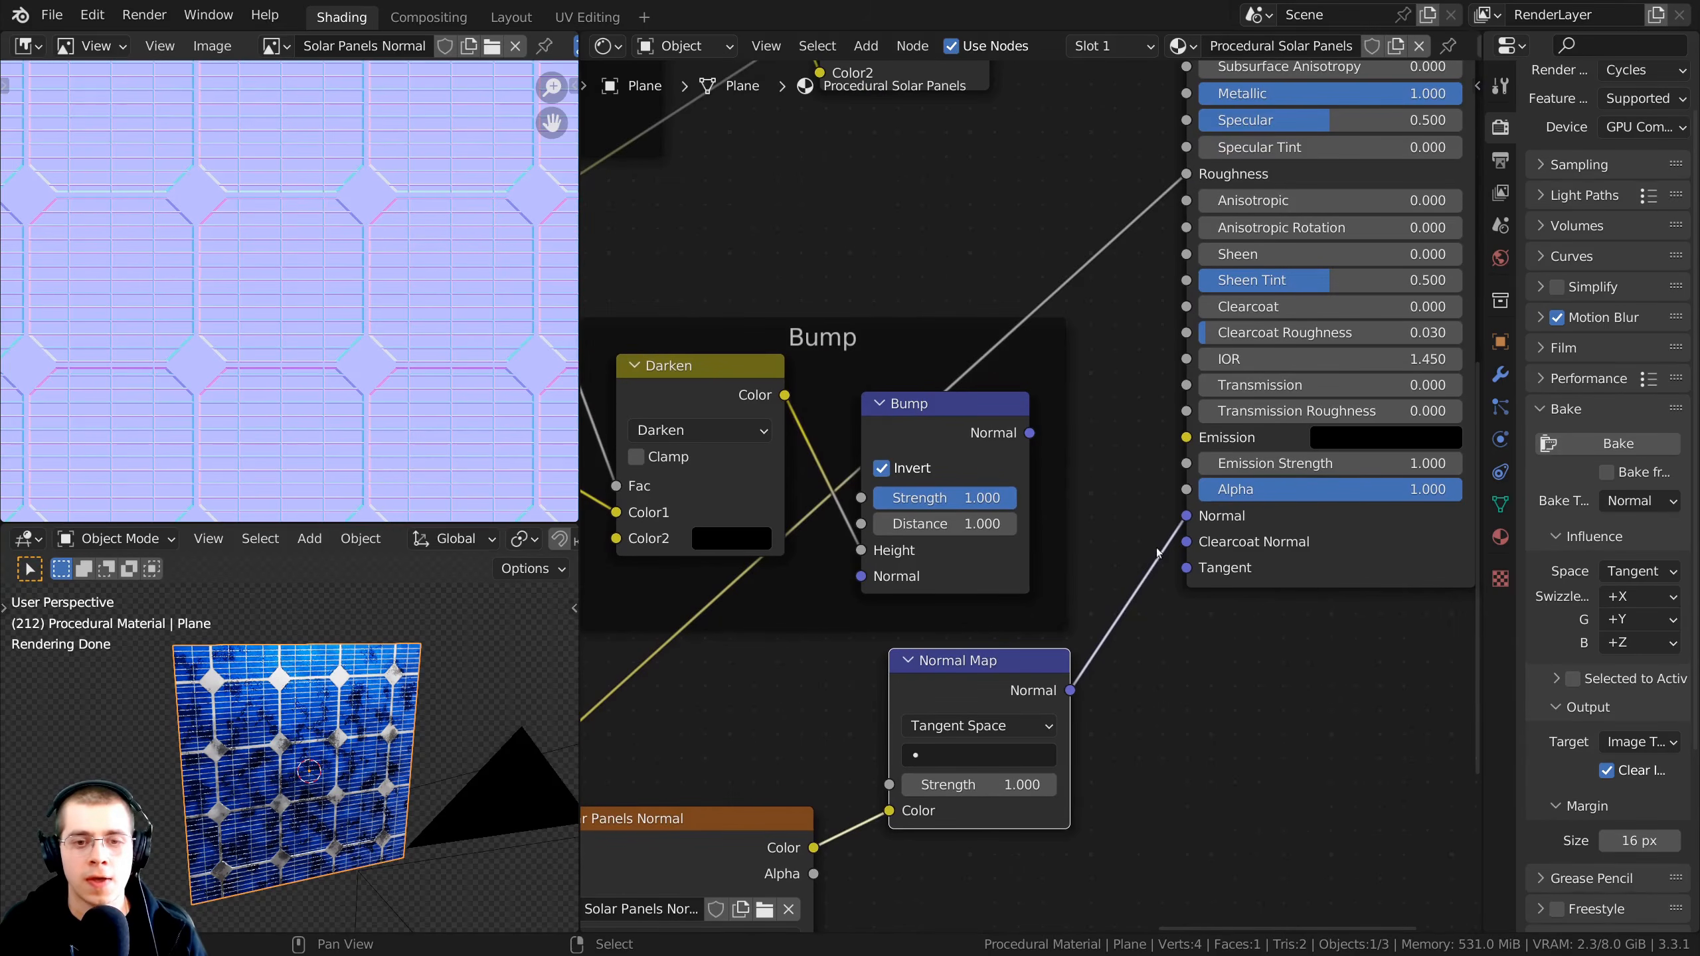
{"action": "scroll", "coordinate": [1158, 552], "scroll_direction": "down", "scroll_amount": 3}
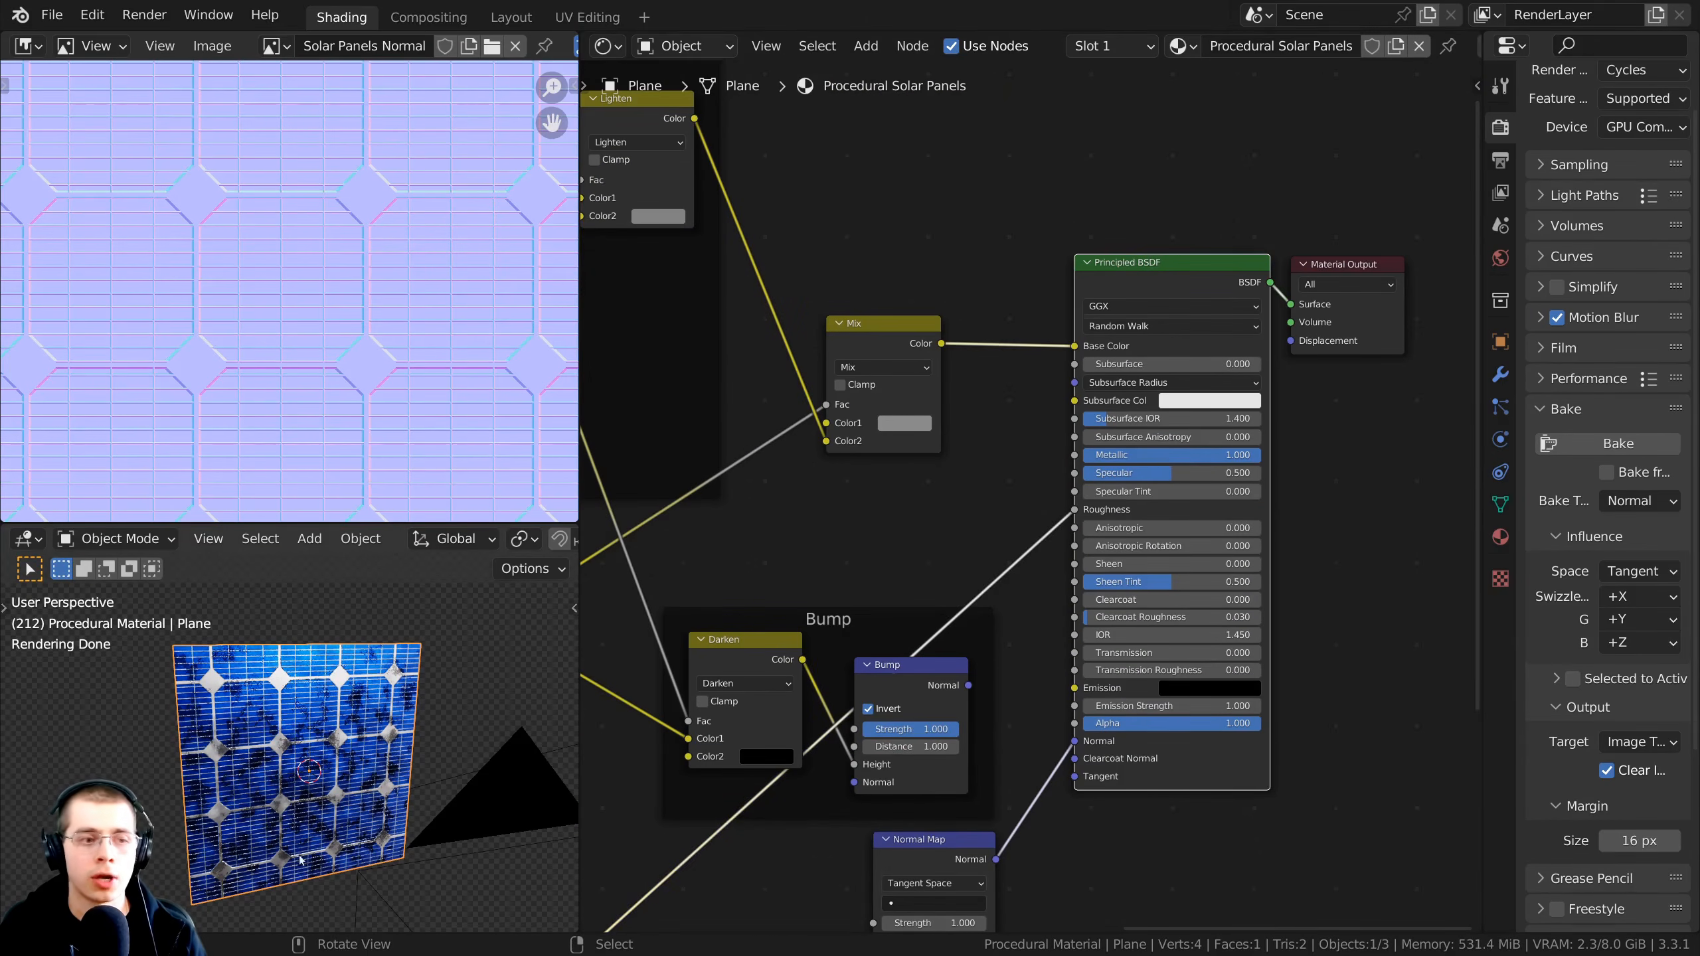
{"action": "scroll", "coordinate": [299, 861], "scroll_direction": "up", "scroll_amount": 10}
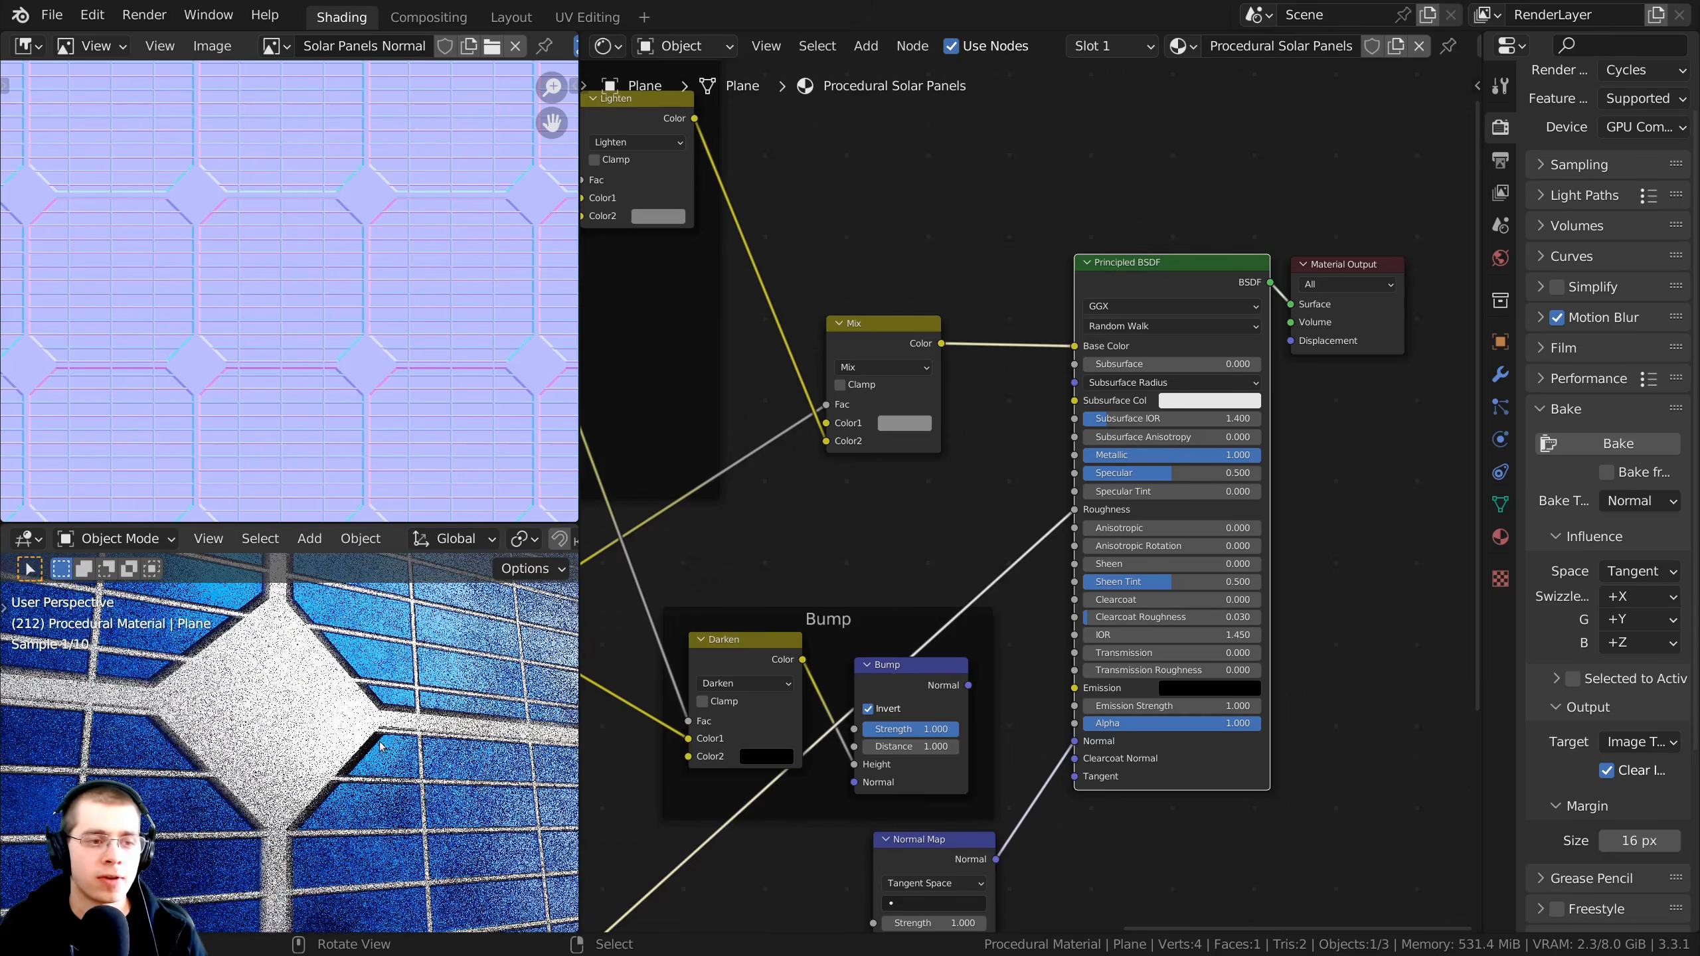
{"action": "scroll", "coordinate": [379, 745], "scroll_direction": "up", "scroll_amount": 6}
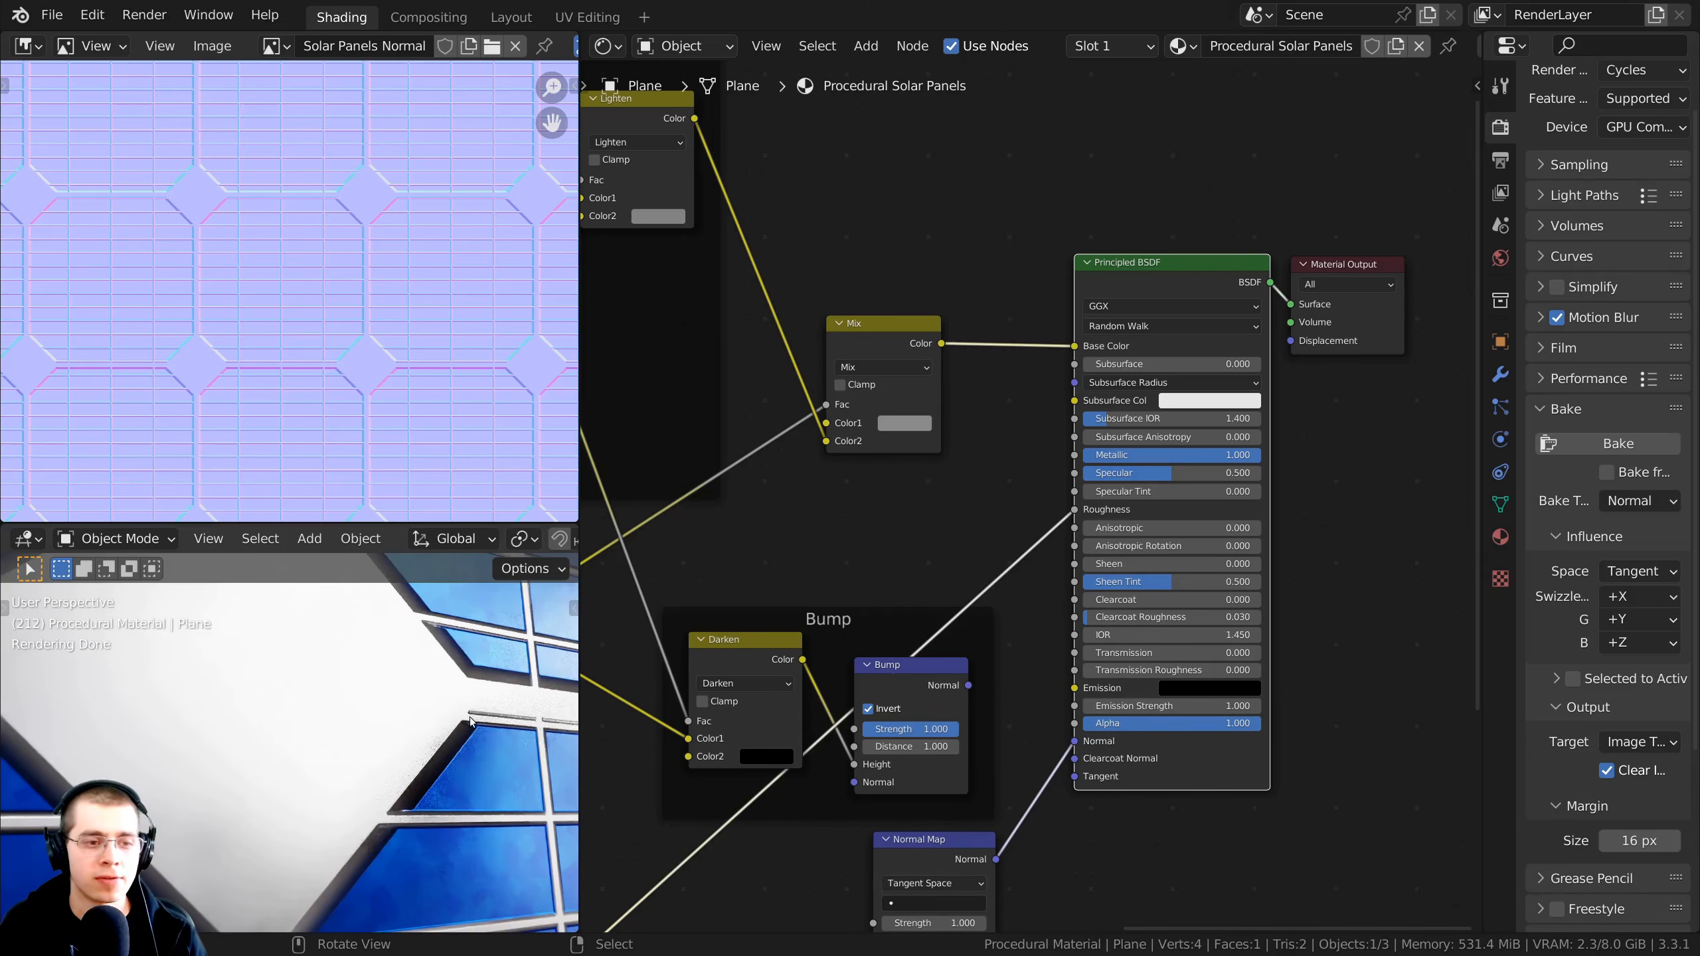
{"action": "scroll", "coordinate": [471, 721], "scroll_direction": "down", "scroll_amount": 6}
{"action": "scroll", "coordinate": [937, 469], "scroll_direction": "up", "scroll_amount": 2}
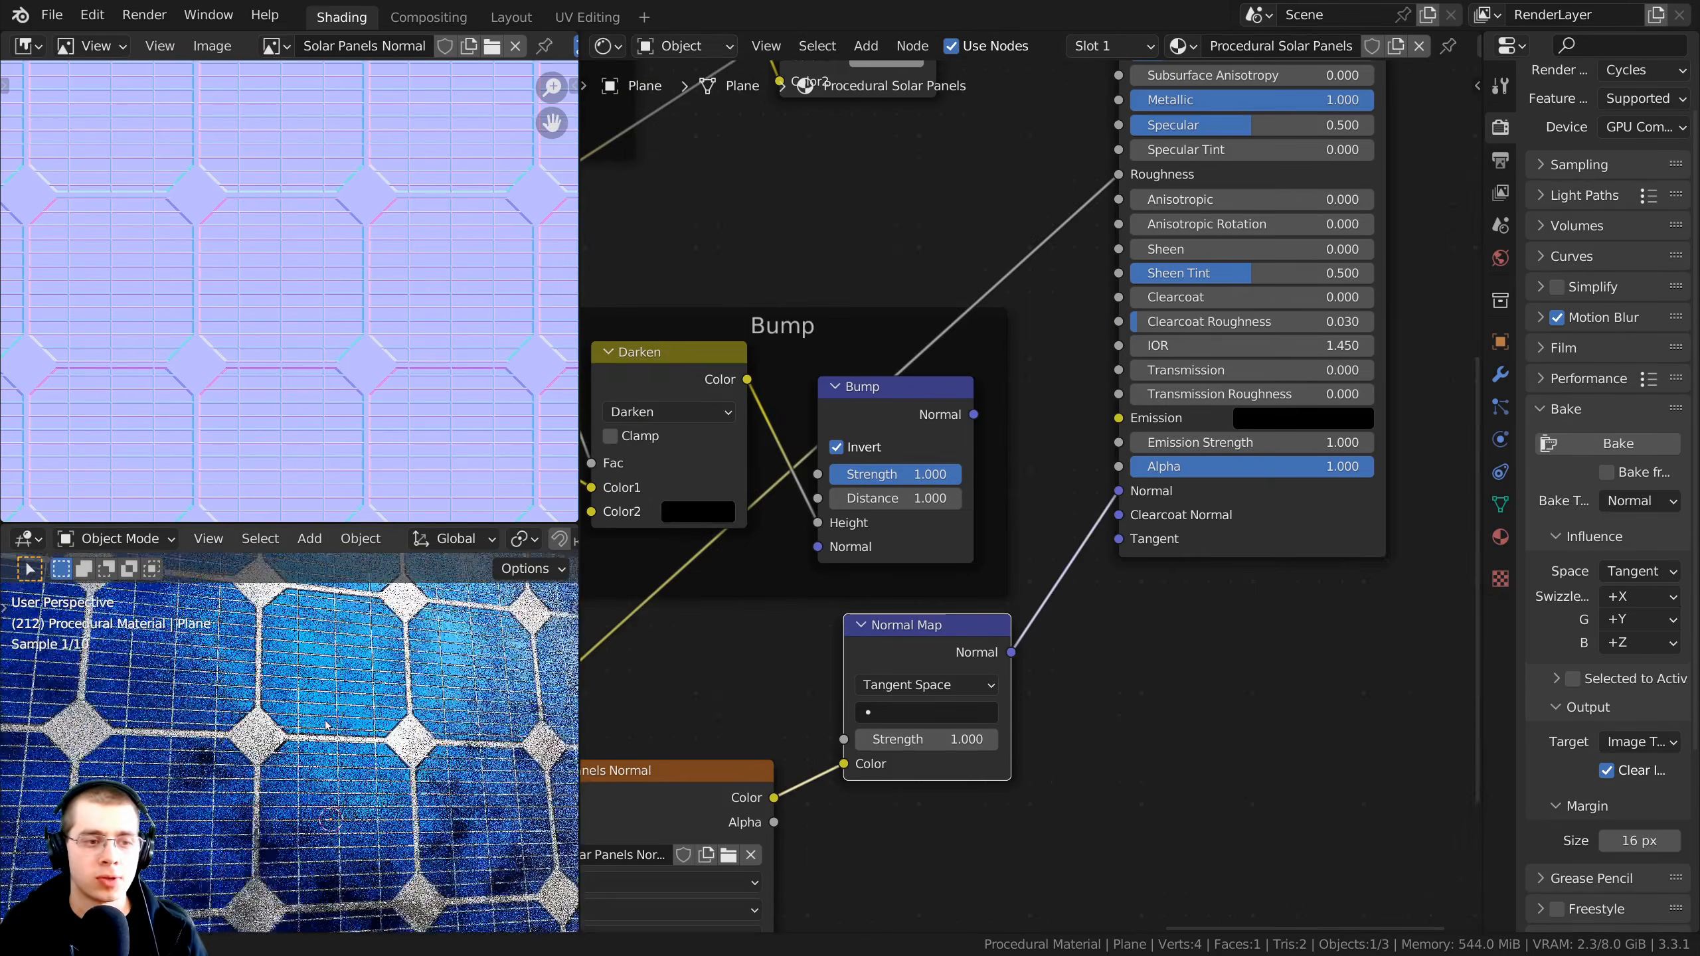
{"action": "middle_click_drag", "start_coordinate": [324, 725], "coordinate": [361, 703]}
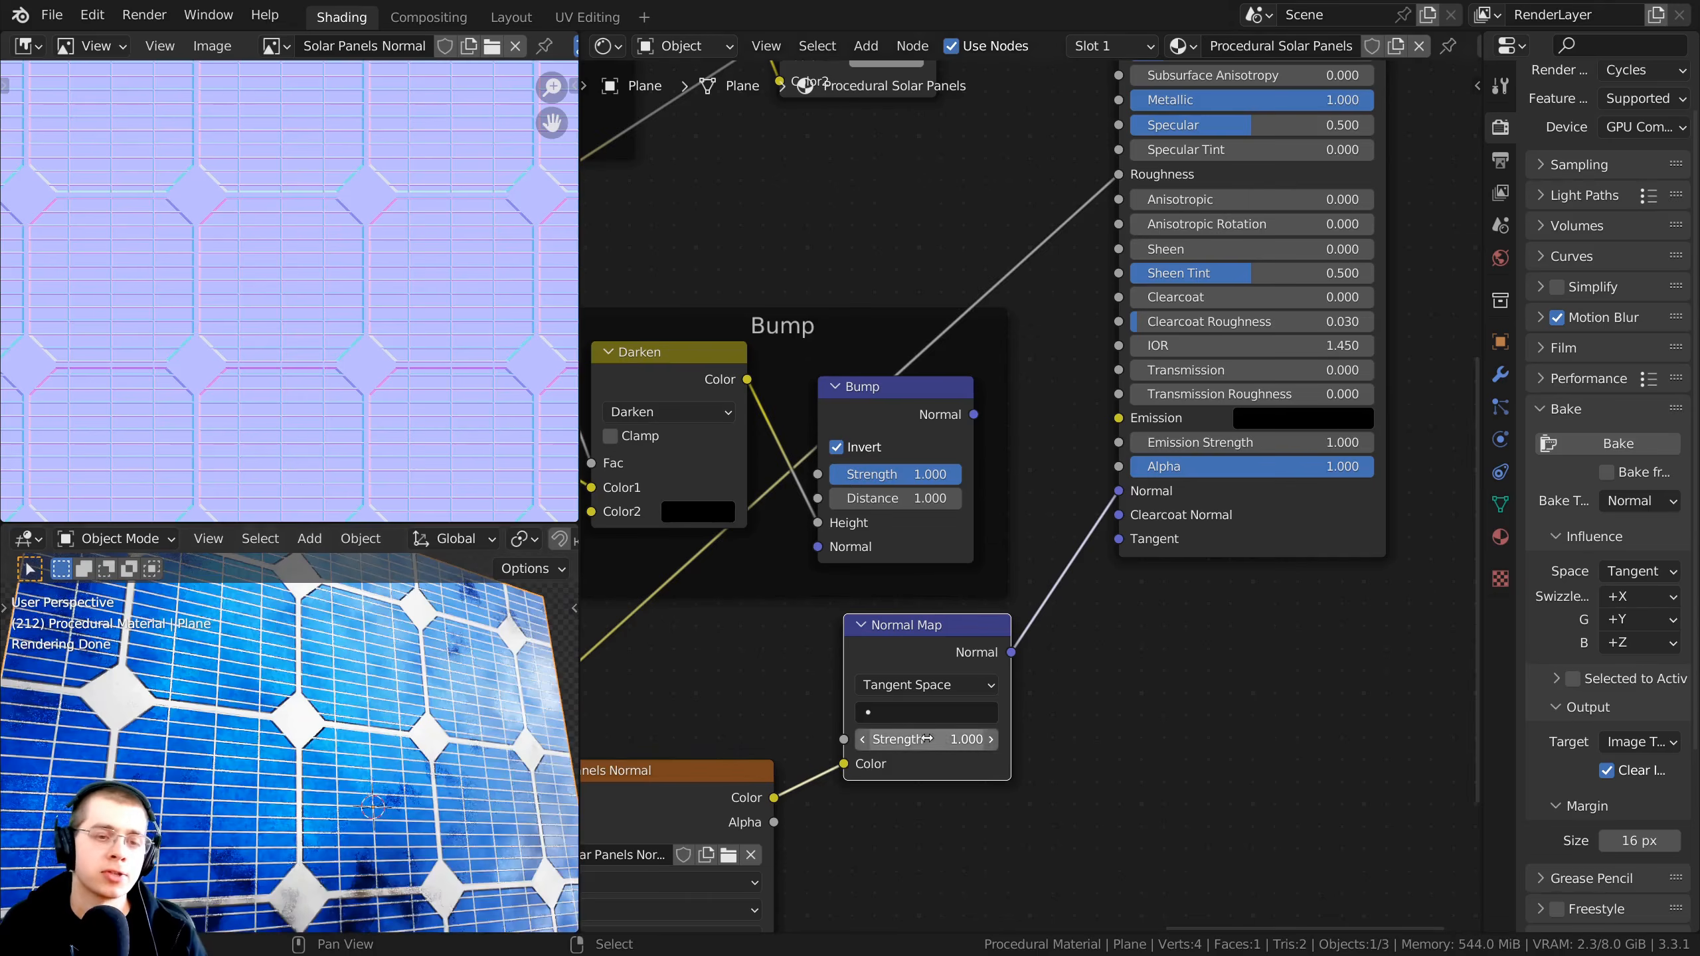
Step: Check the Color Space of the Solar Panels Normal image node and its path through the Normal Map node to the shader
{"action": "middle_click_drag", "start_coordinate": [927, 739], "coordinate": [1127, 612]}
{"action": "scroll", "coordinate": [1004, 569], "scroll_direction": "down", "scroll_amount": 1}
{"action": "scroll", "coordinate": [816, 467], "scroll_direction": "up", "scroll_amount": 1}
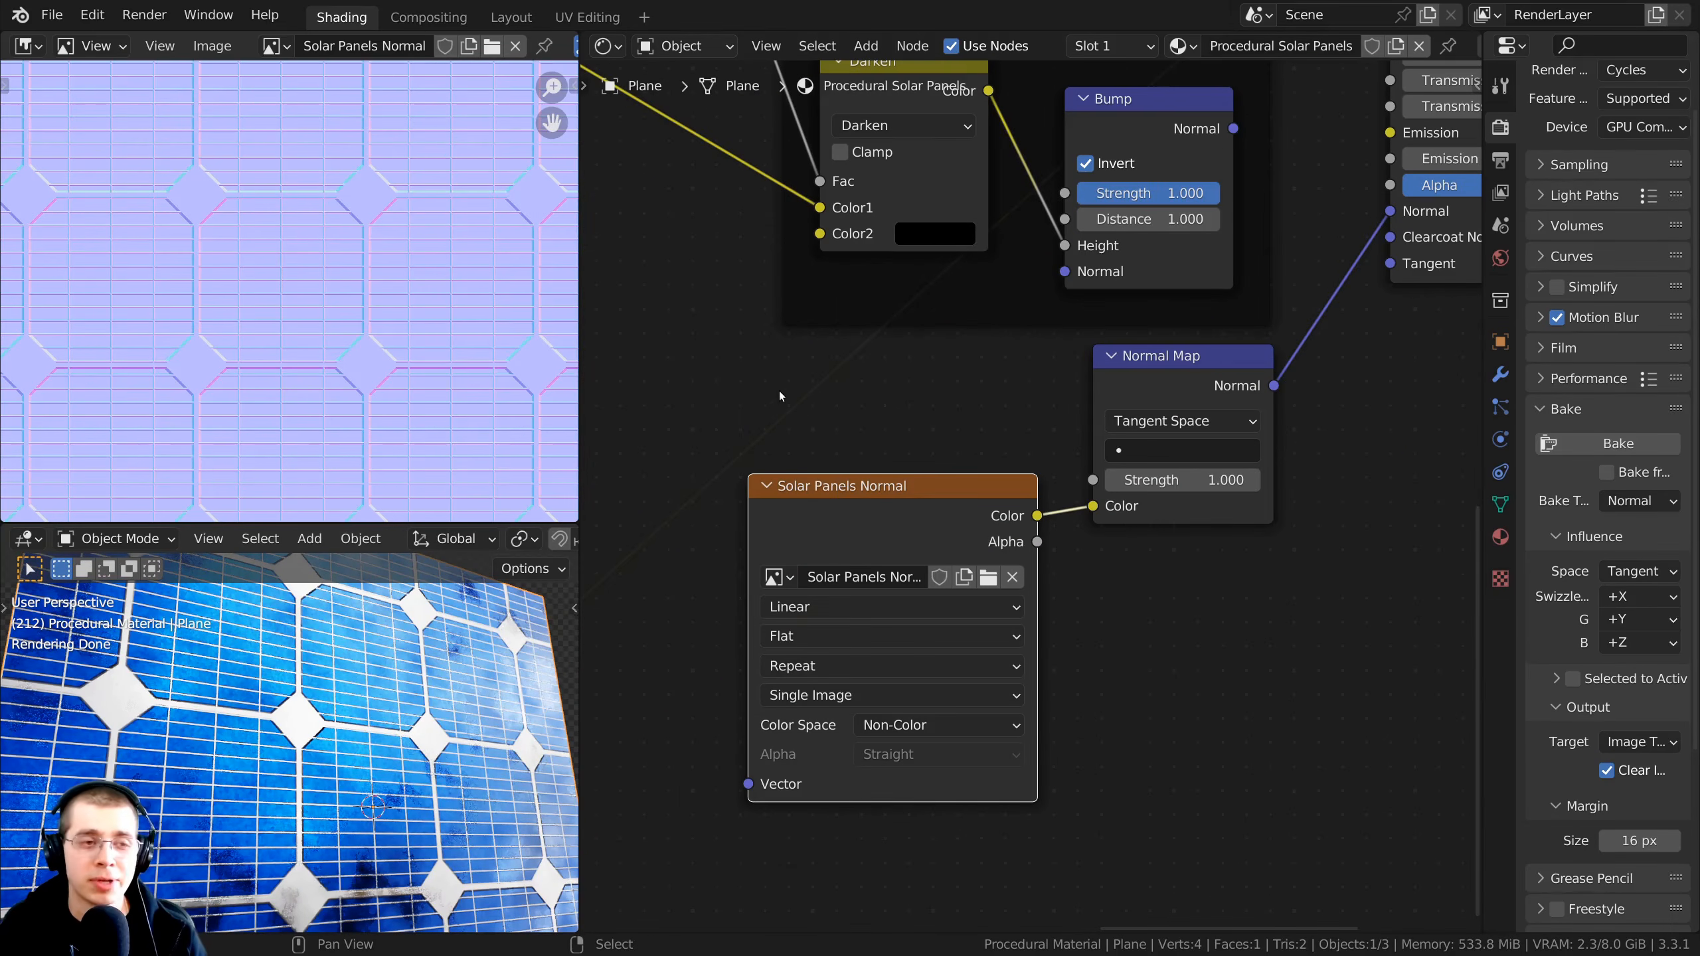
{"action": "left_click", "coordinate": [883, 726]}
{"action": "left_click", "coordinate": [883, 728]}
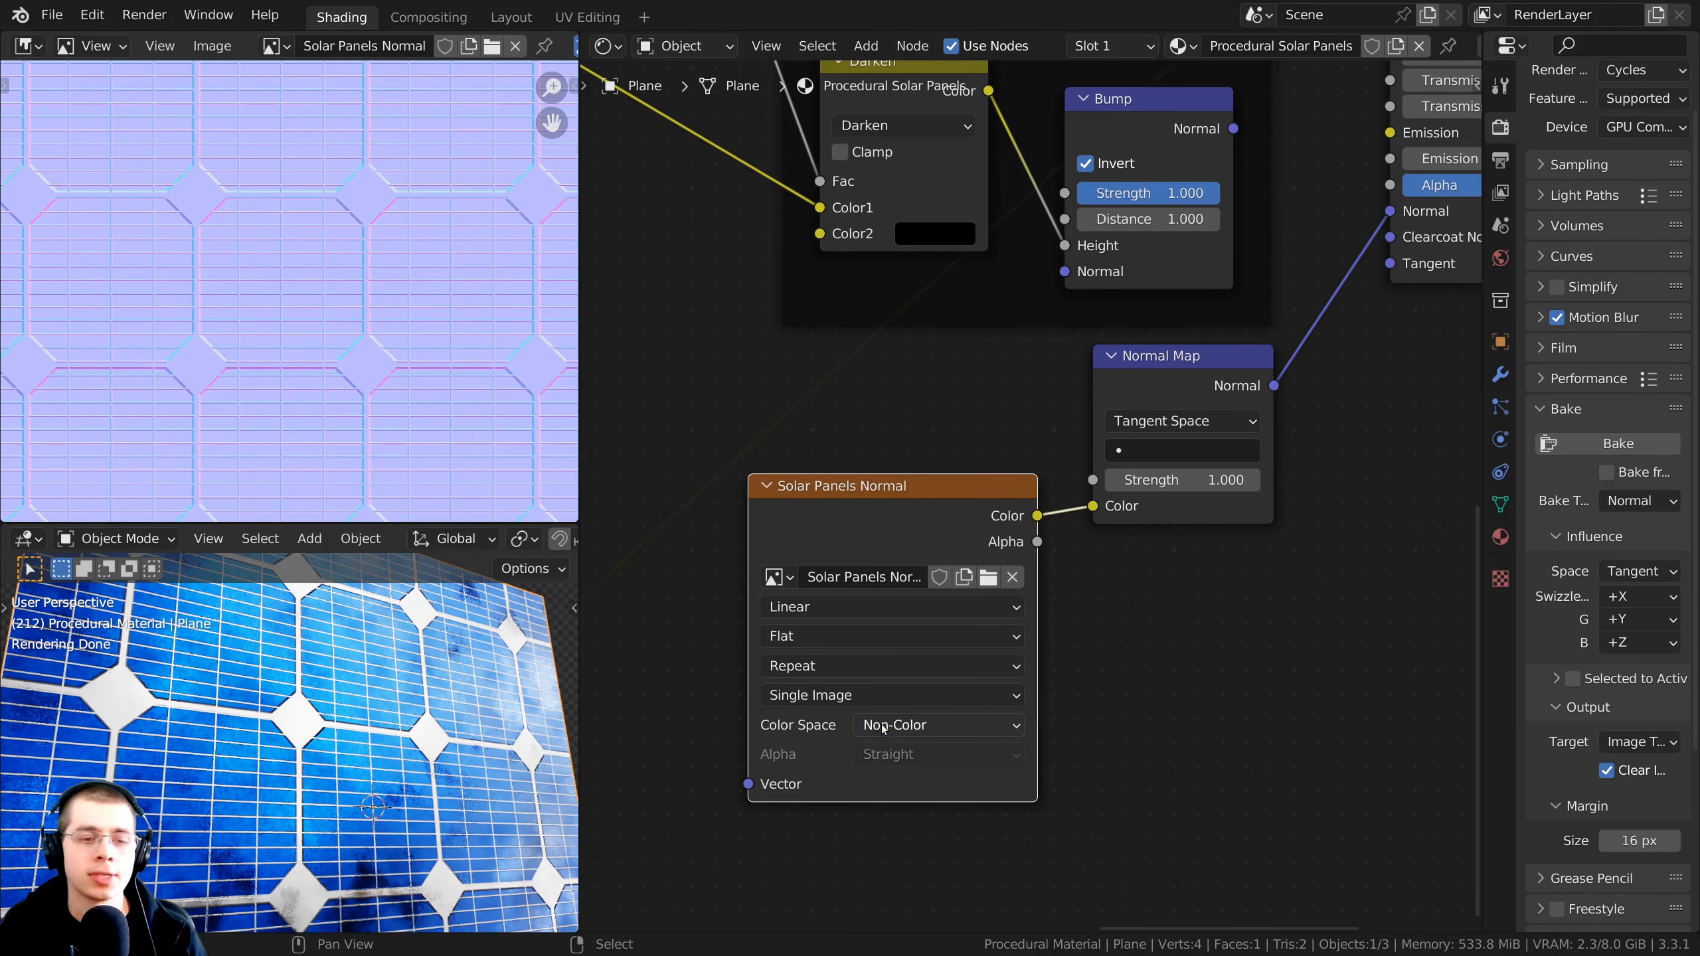
{"action": "scroll", "coordinate": [790, 804], "scroll_direction": "down", "scroll_amount": 2}
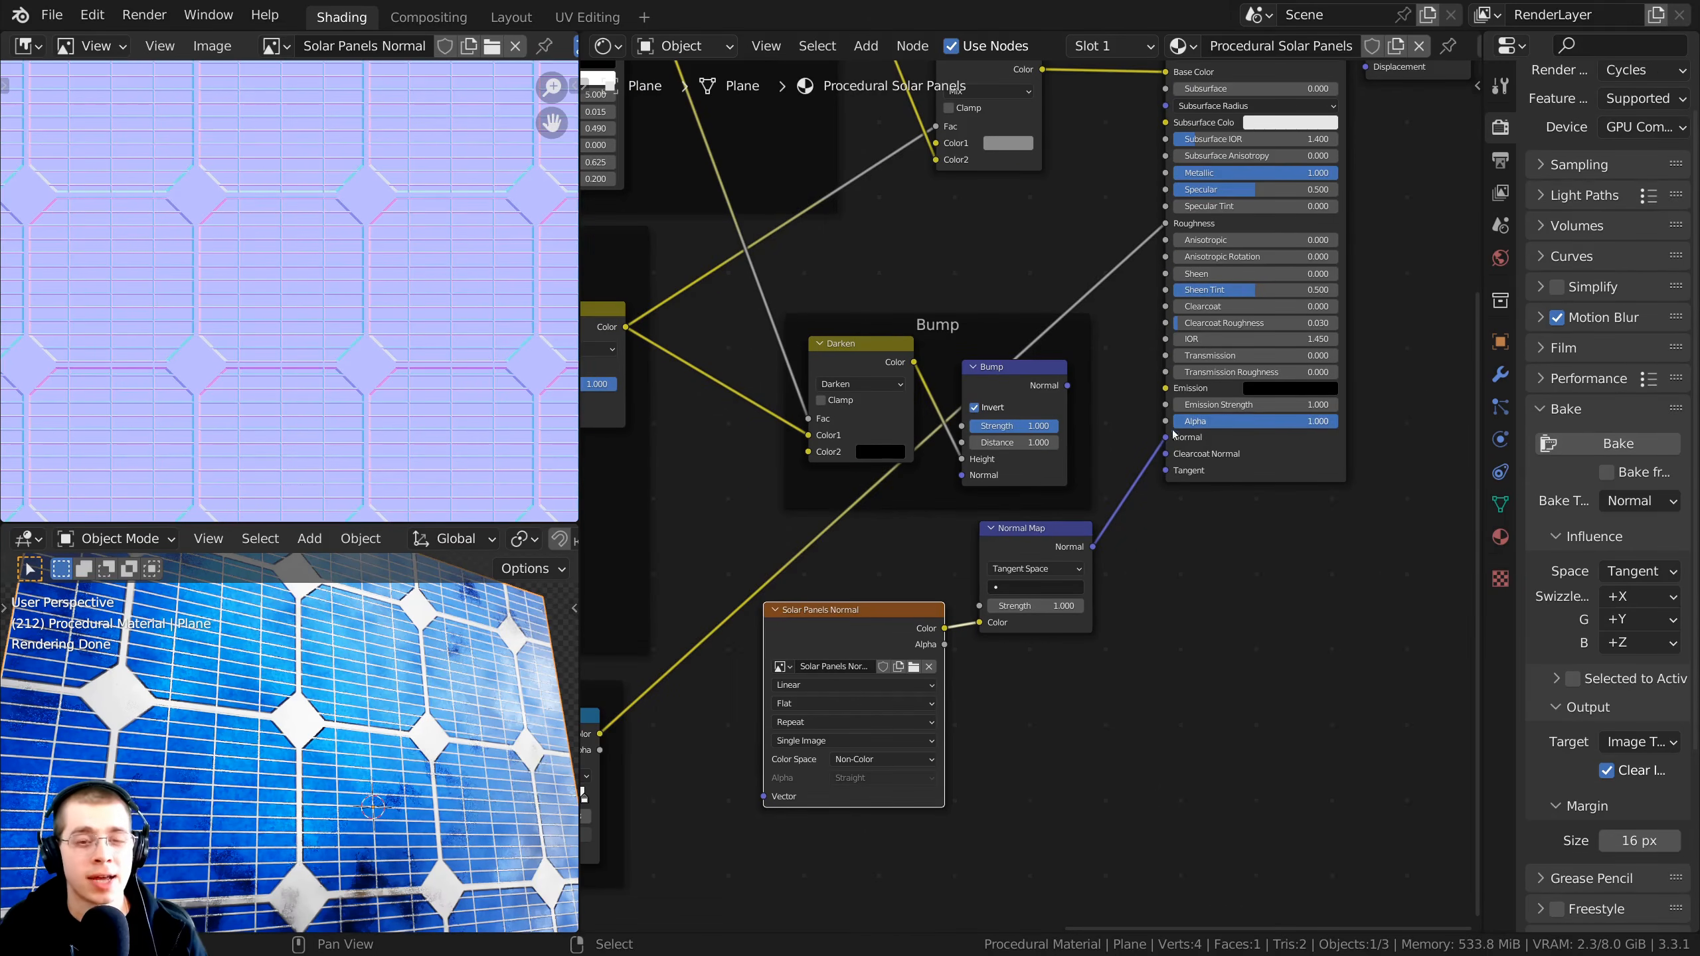
{"action": "middle_click_drag", "start_coordinate": [1146, 452], "coordinate": [1175, 505]}
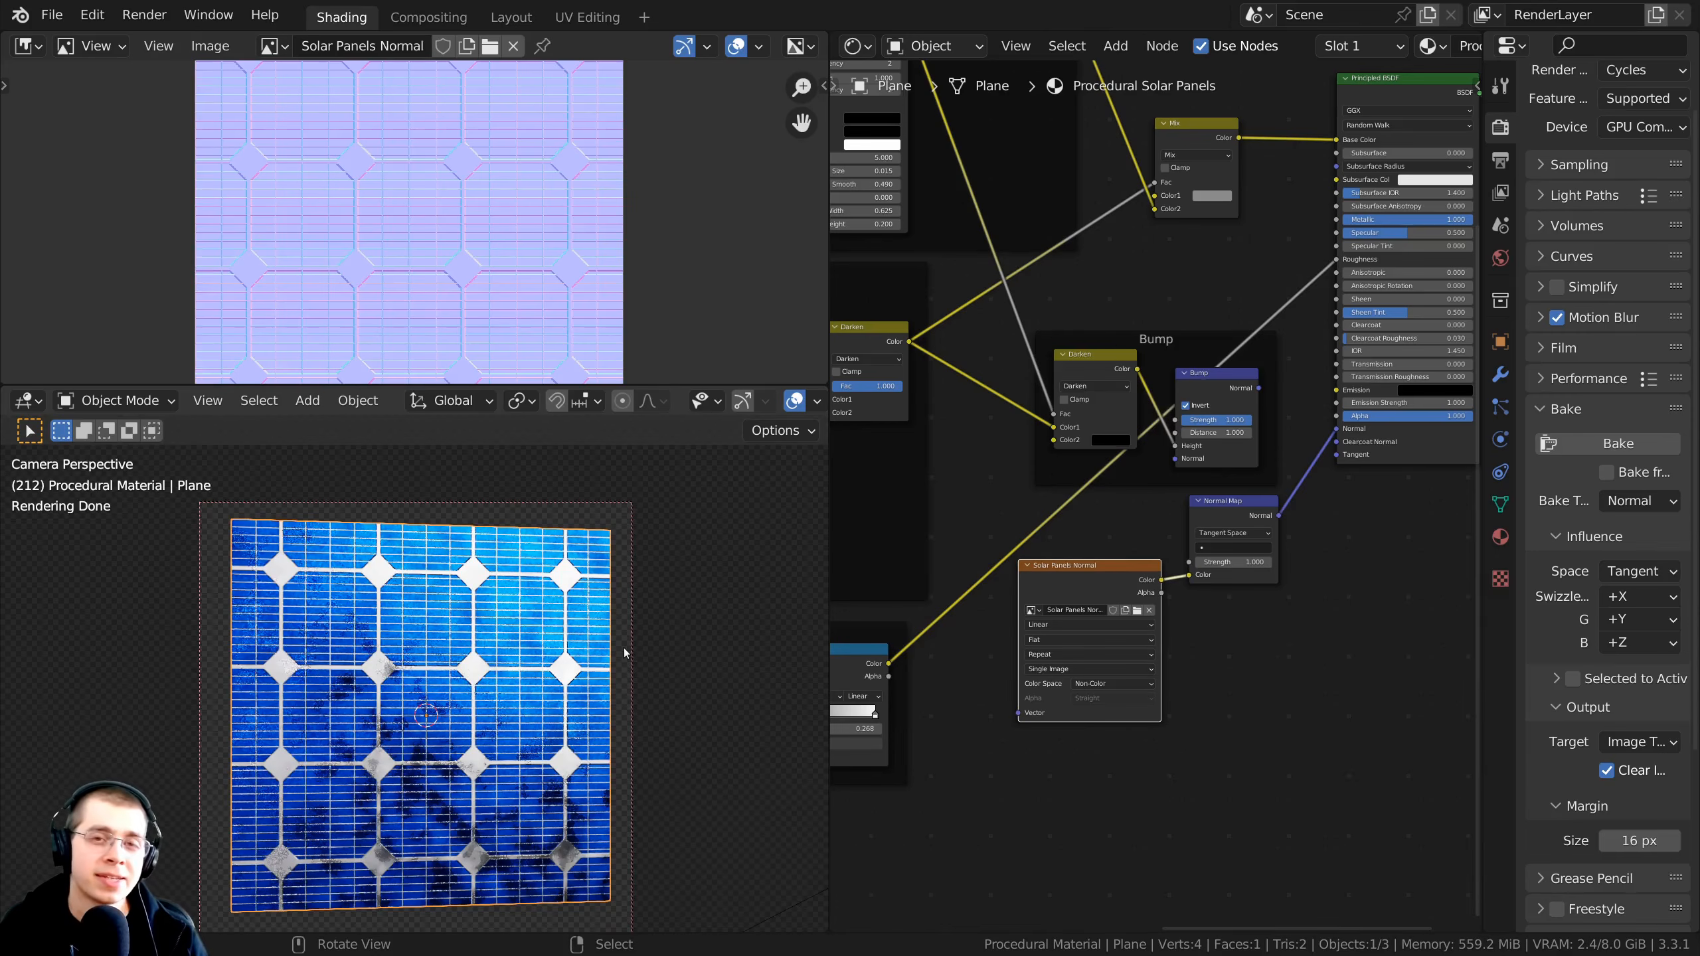